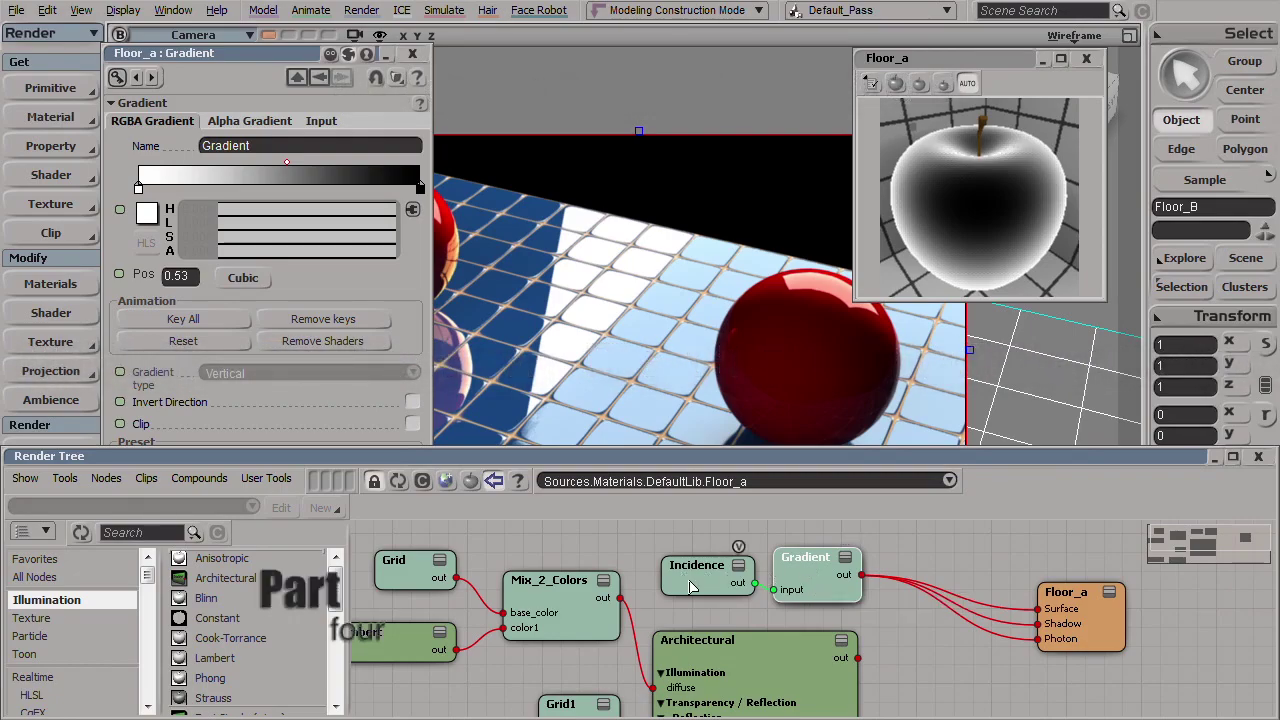
Add a white key at 0.53 and a black key at 0.23 on the Floor_a gradient.
{"action": "left_click_drag", "start_coordinate": [138, 188], "coordinate": [100, 177]}
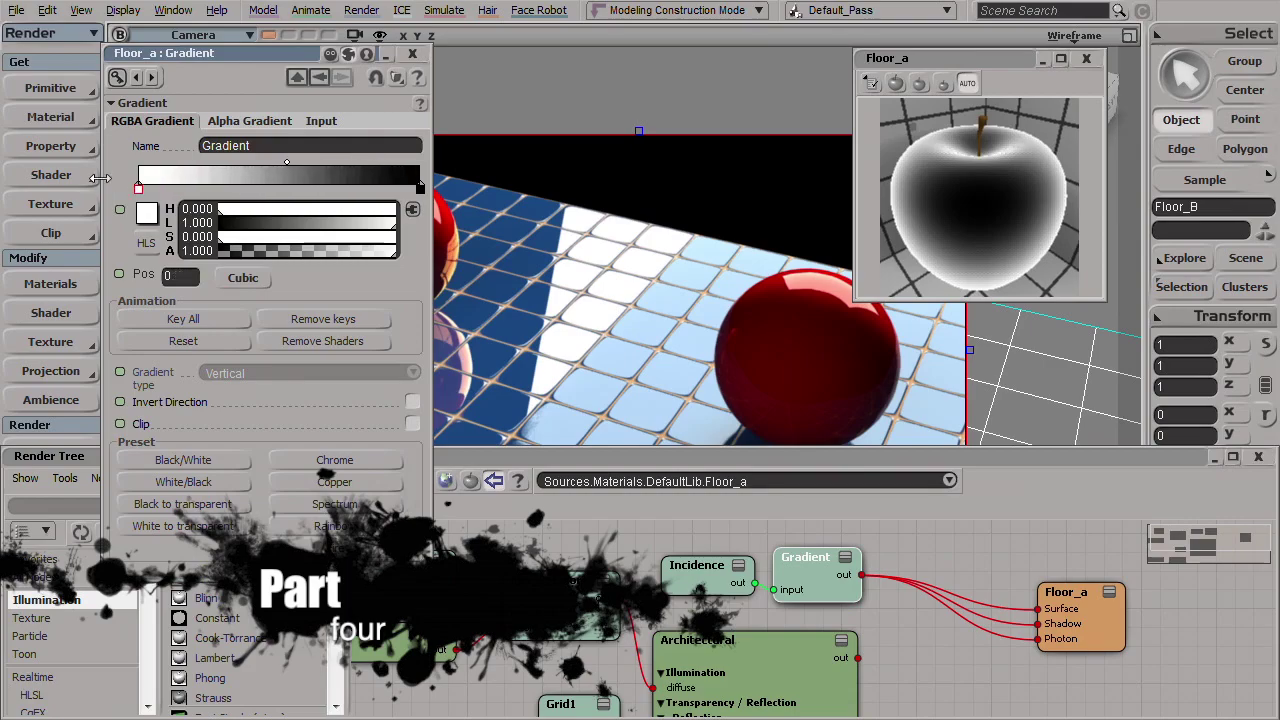
{"action": "left_click", "coordinate": [288, 190]}
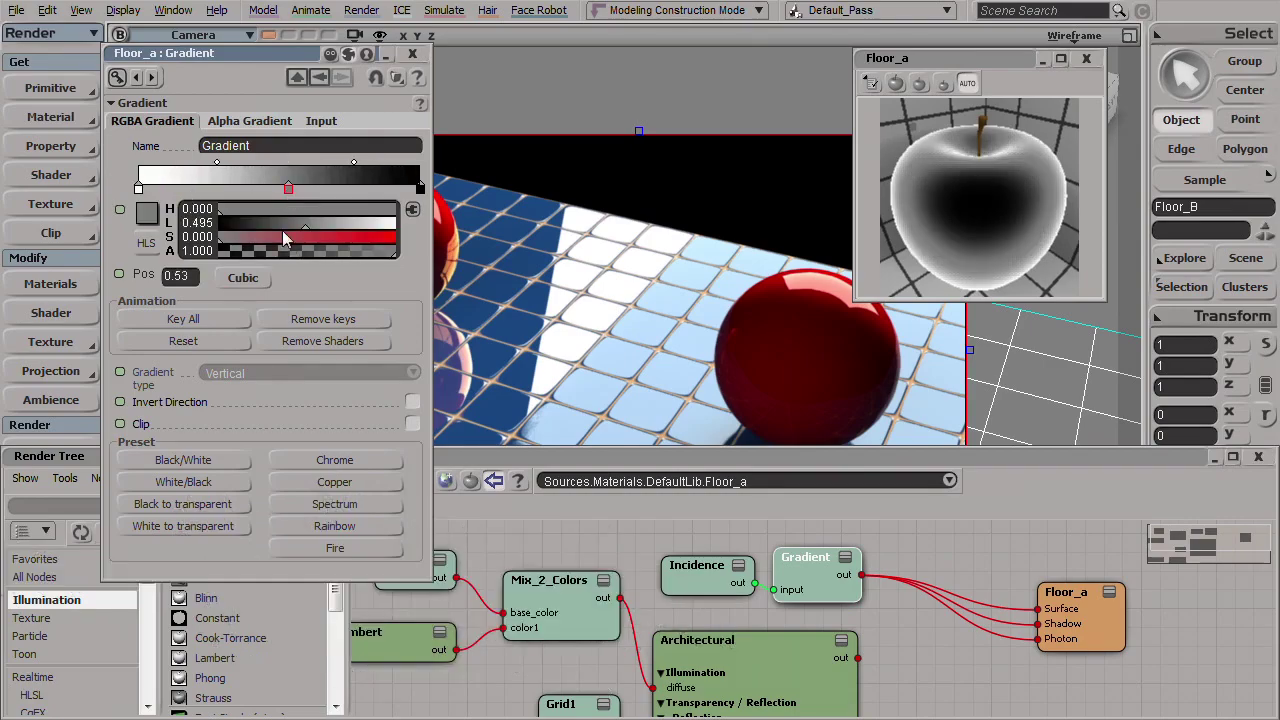
{"action": "left_click_drag", "start_coordinate": [282, 225], "coordinate": [419, 226]}
{"action": "left_click", "coordinate": [203, 188]}
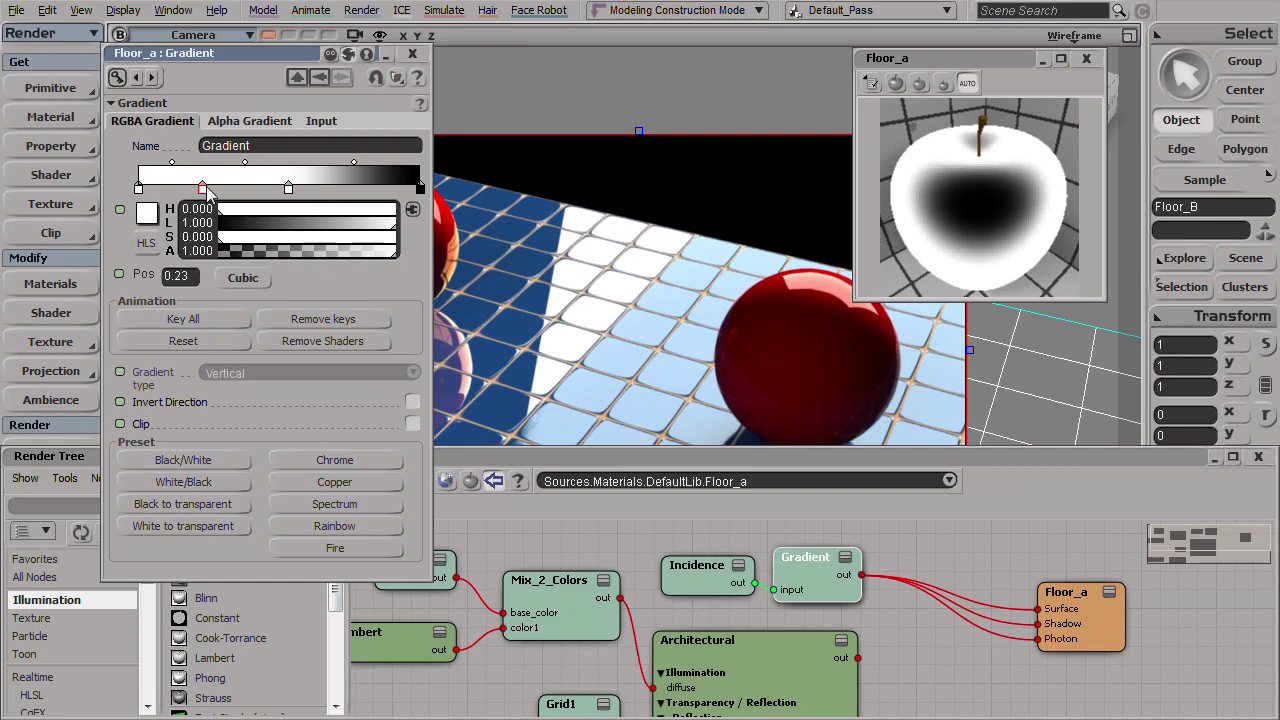
{"action": "left_click_drag", "start_coordinate": [340, 222], "coordinate": [220, 222]}
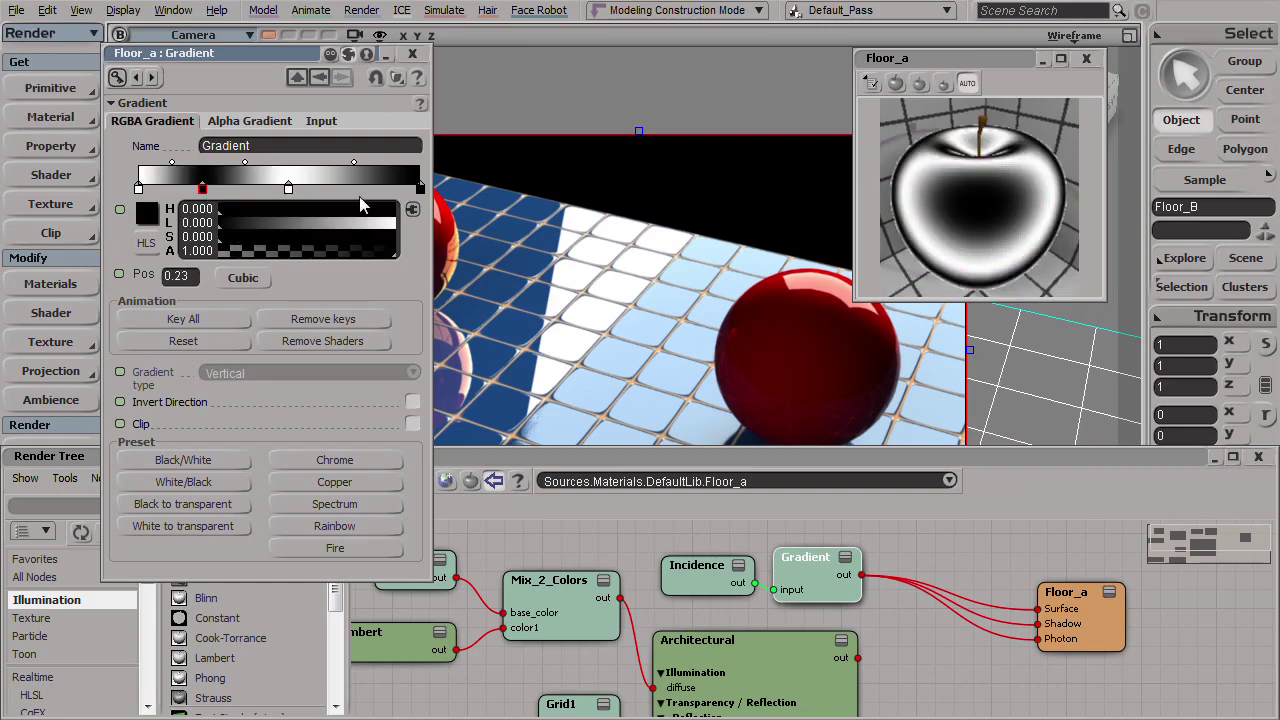
Add a white gradient key at 0.8 and open the Incidence node's properties.
{"action": "left_click", "coordinate": [363, 188]}
{"action": "left_click_drag", "start_coordinate": [362, 222], "coordinate": [398, 222]}
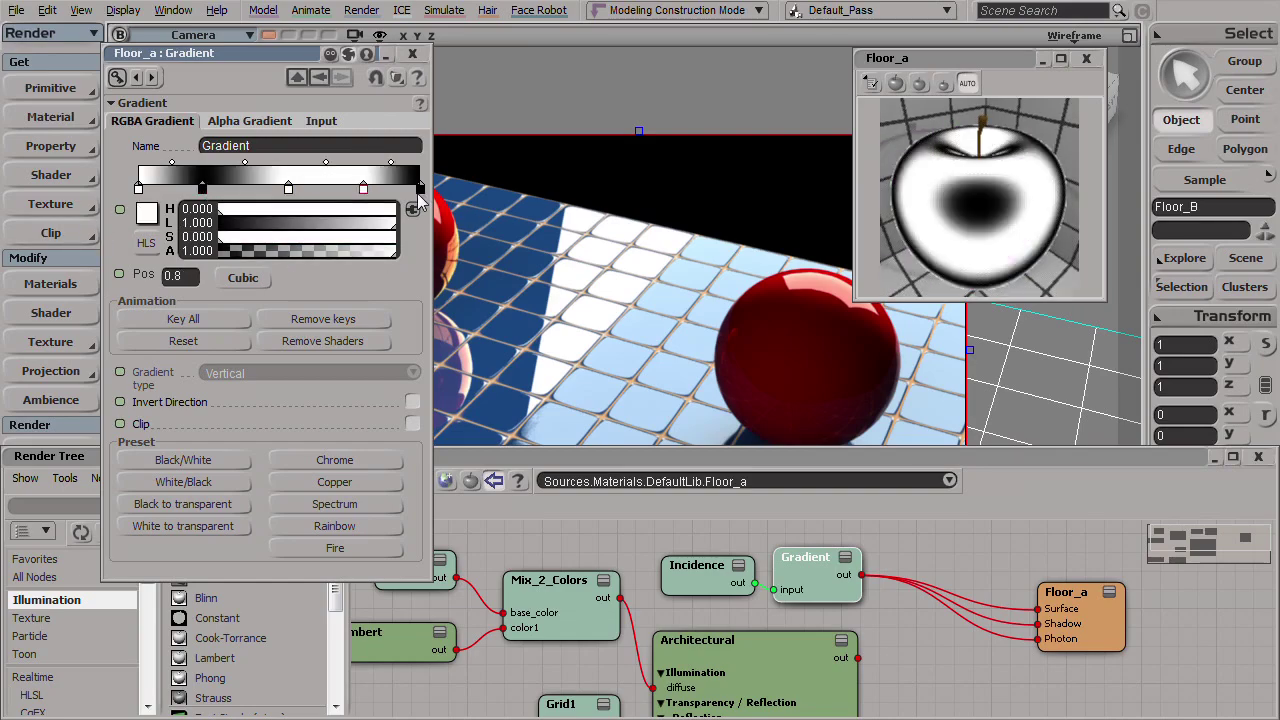
{"action": "left_click", "coordinate": [419, 188]}
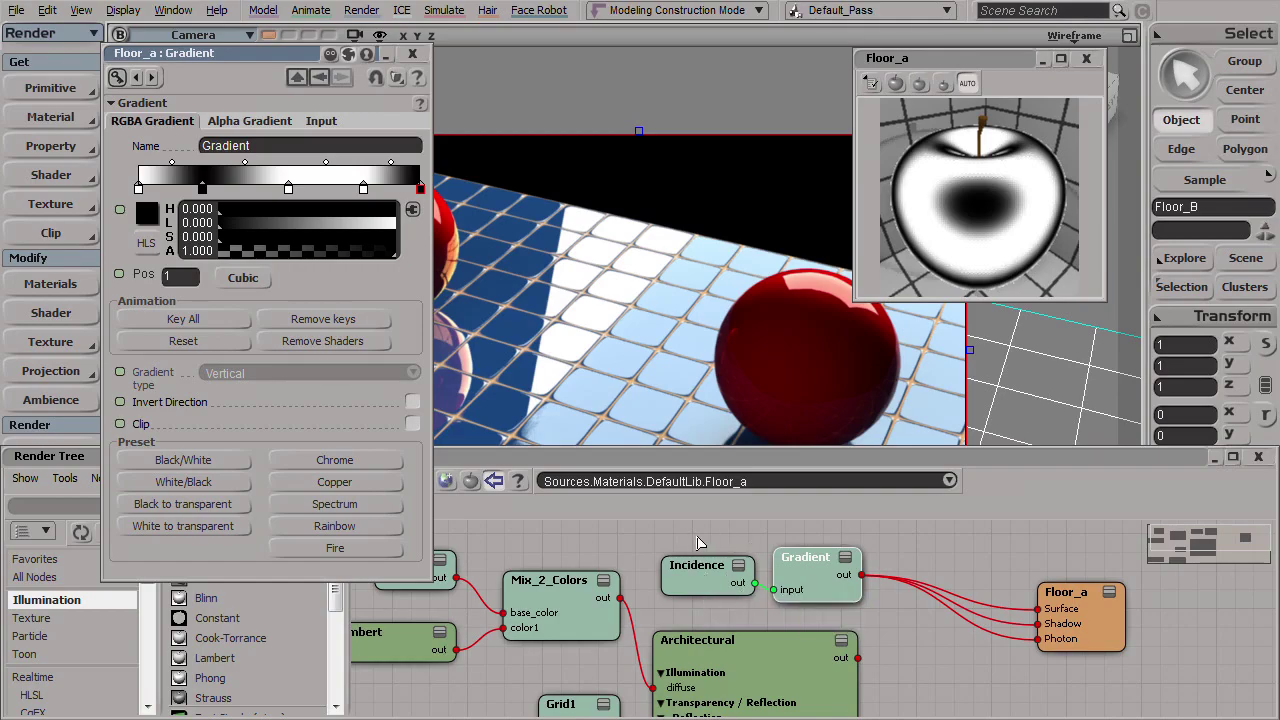
{"action": "double_click", "coordinate": [705, 575]}
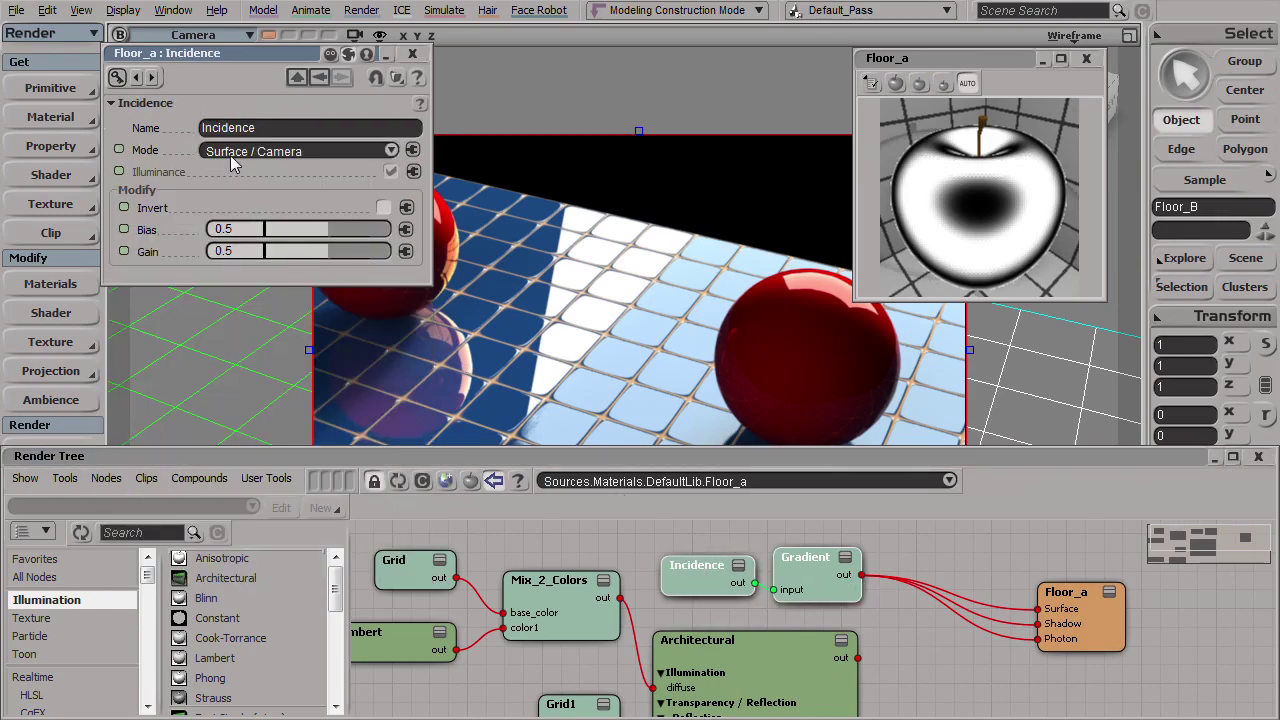
Set the Incidence Mode to Surface / Lights and reopen the Gradient properties.
{"action": "left_click", "coordinate": [282, 150]}
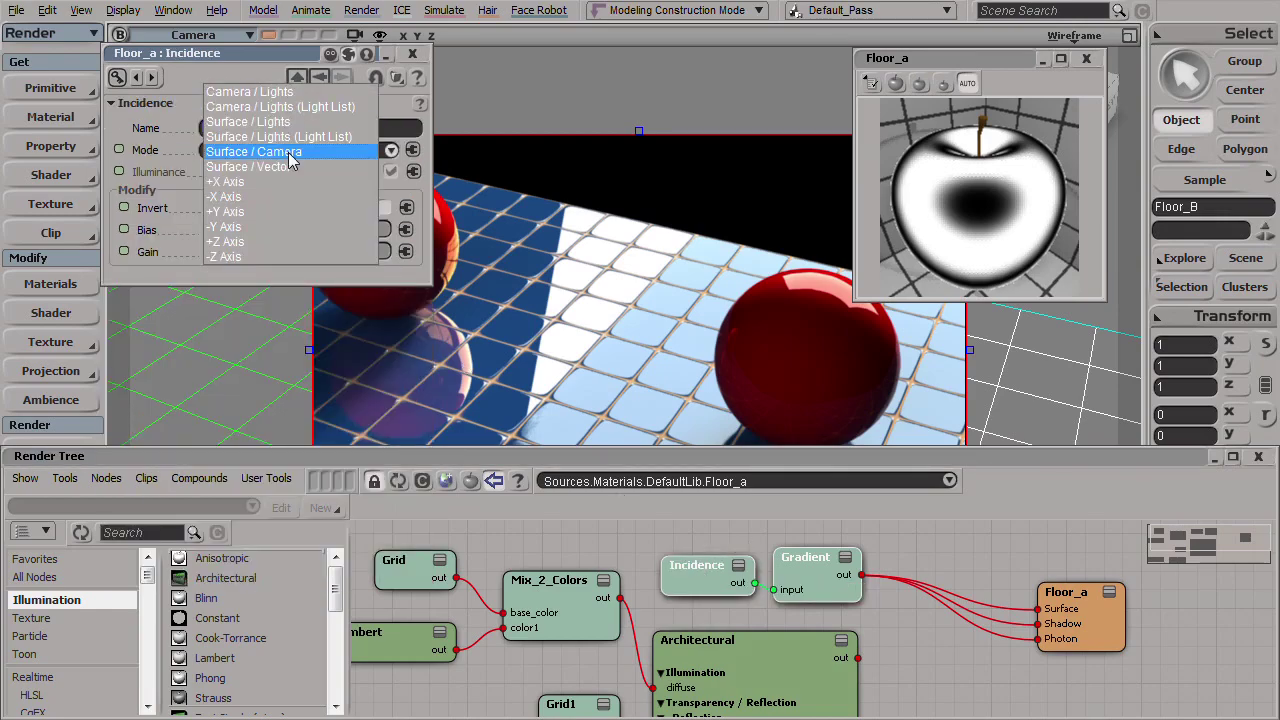
{"action": "left_click", "coordinate": [289, 121]}
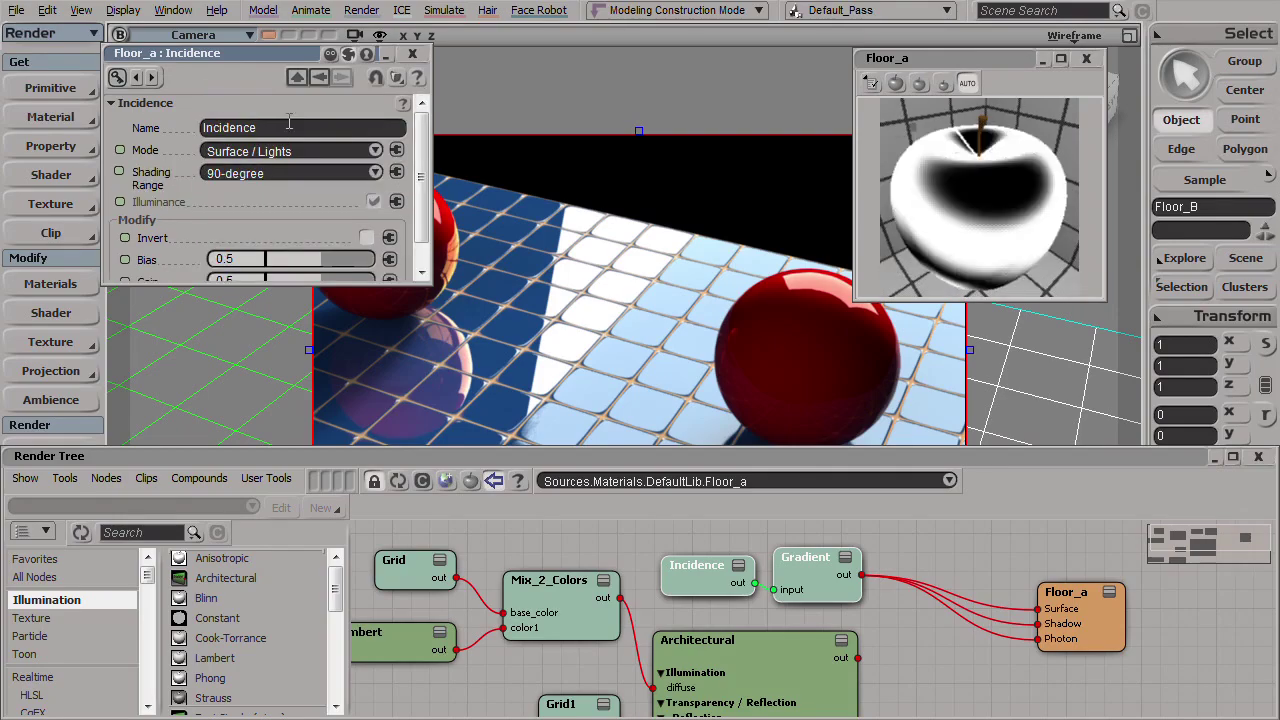
{"action": "double_click", "coordinate": [816, 575]}
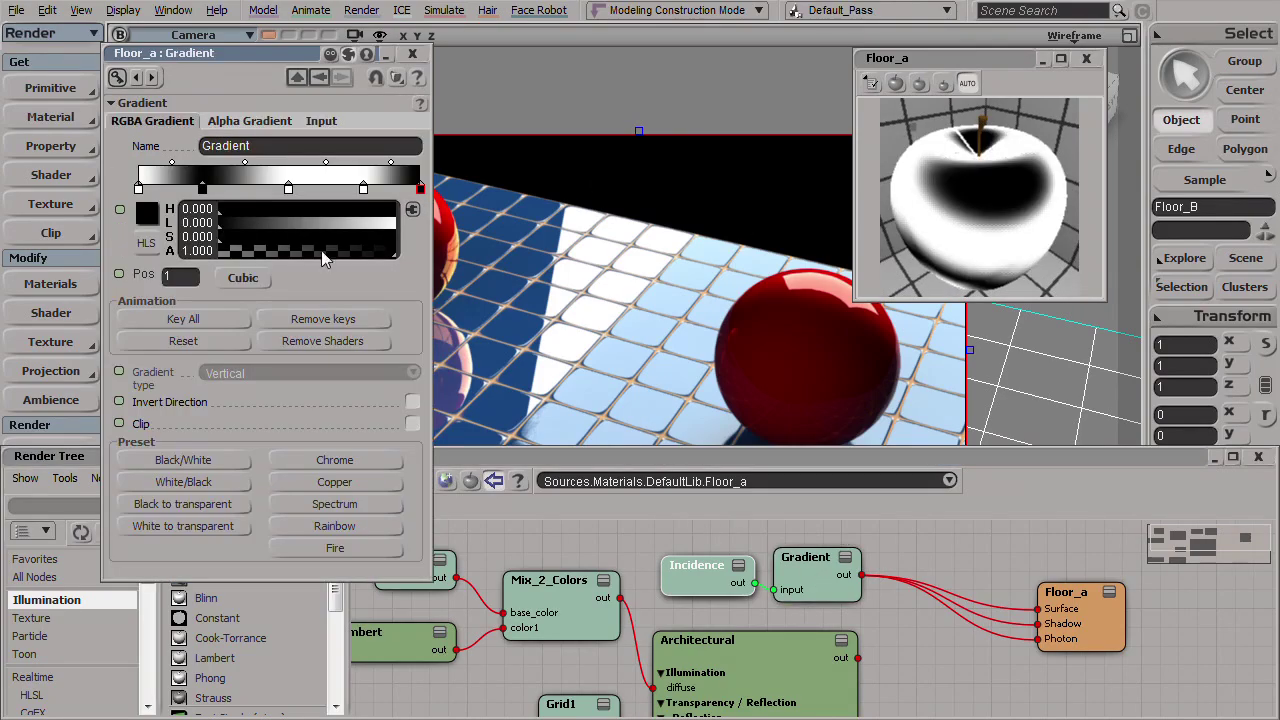
Reset the gradient to the Black/White preset and add a new key near 0.78.
{"action": "left_click", "coordinate": [203, 461]}
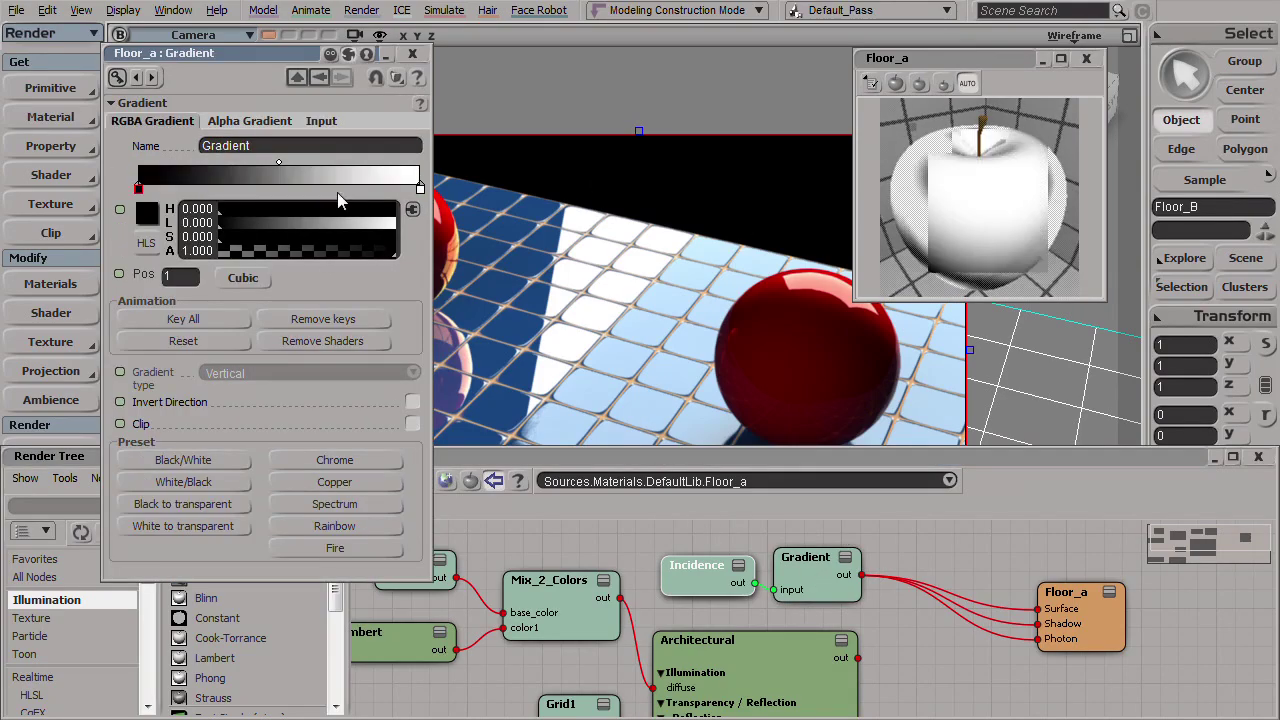
{"action": "left_click_drag", "start_coordinate": [229, 188], "coordinate": [293, 240]}
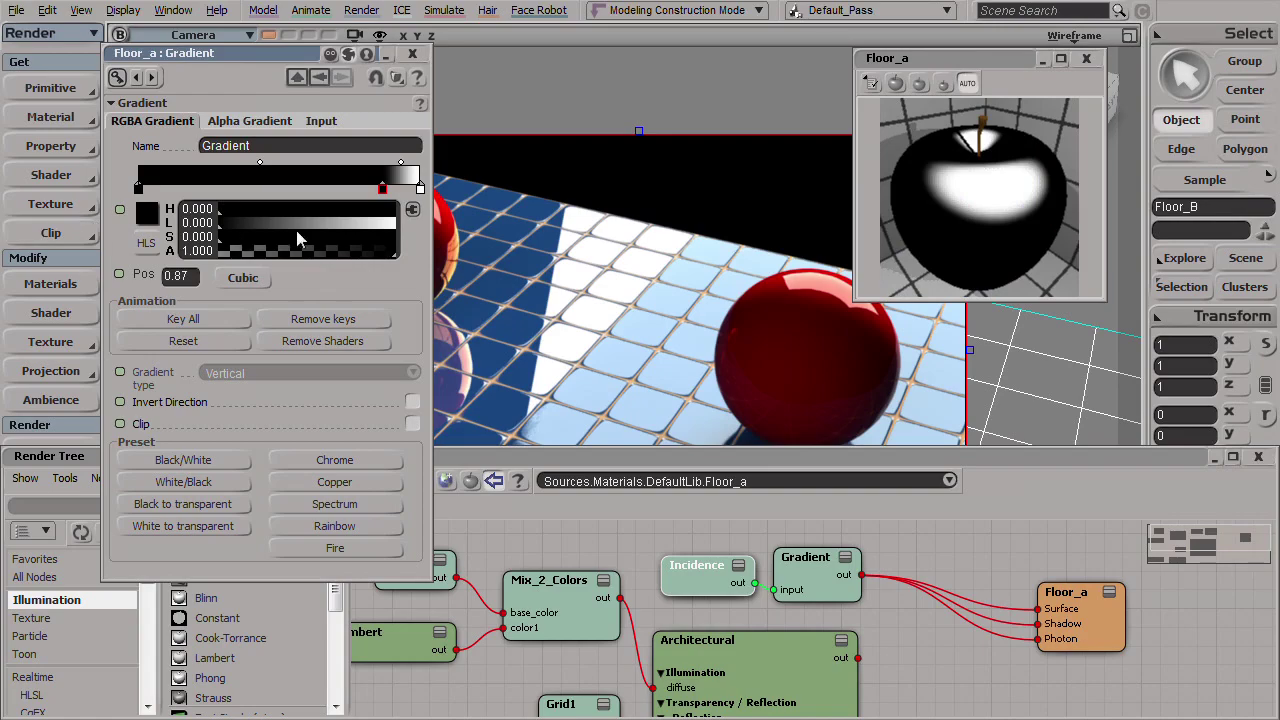
{"action": "left_click_drag", "start_coordinate": [383, 190], "coordinate": [342, 222]}
Make the new key yellow (H 0.169, L 0.706, S 1.0) at position 0.8.
{"action": "left_click", "coordinate": [393, 236]}
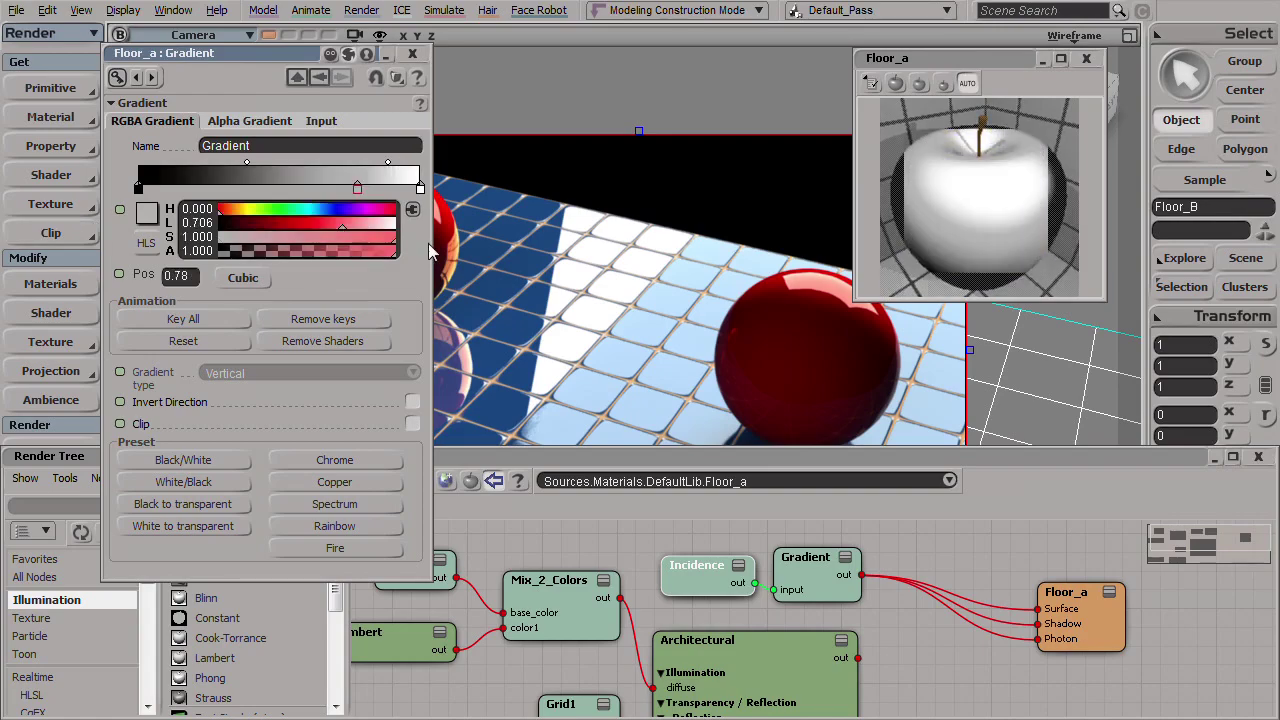
{"action": "left_click_drag", "start_coordinate": [265, 210], "coordinate": [247, 212]}
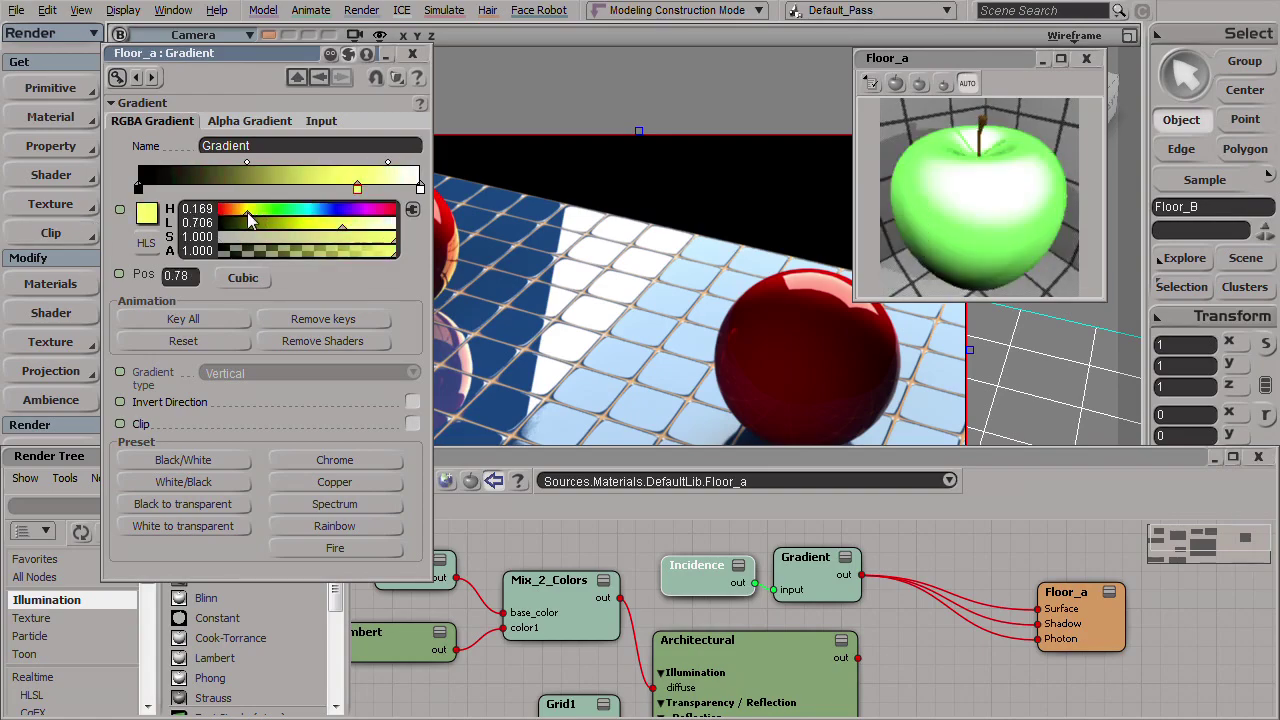
{"action": "left_click", "coordinate": [138, 189]}
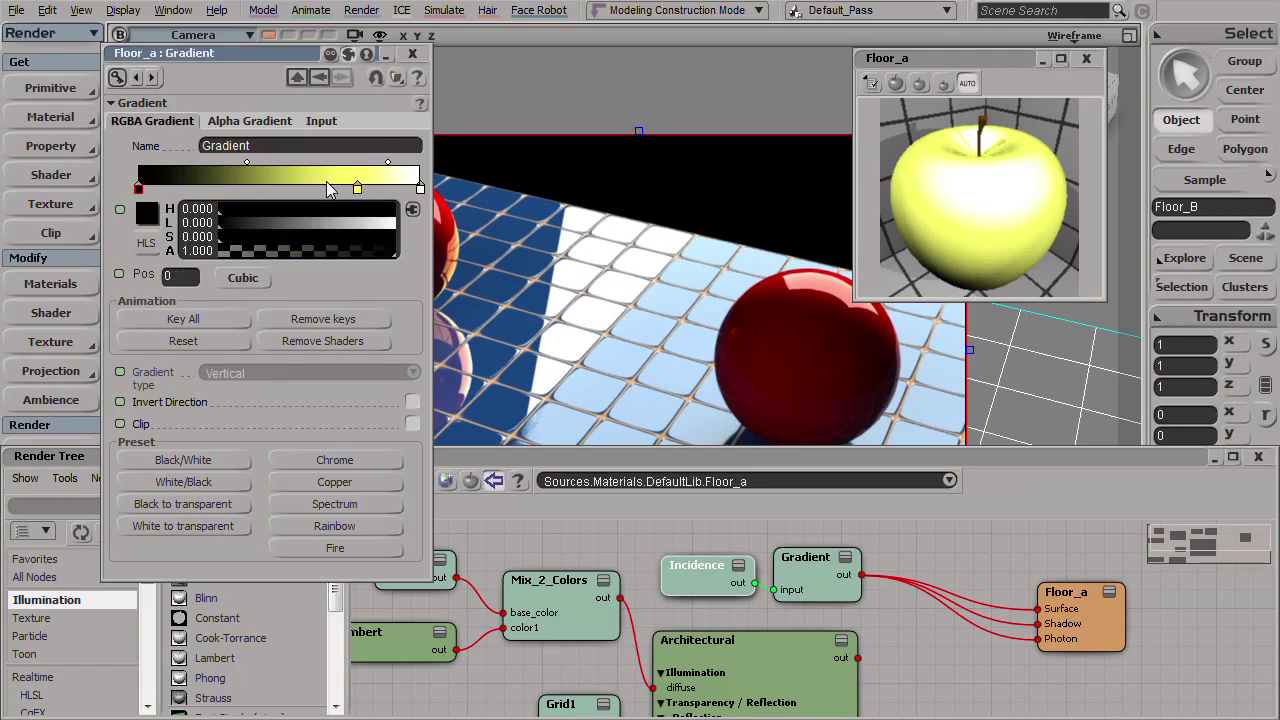
{"action": "left_click_drag", "start_coordinate": [358, 189], "coordinate": [364, 189]}
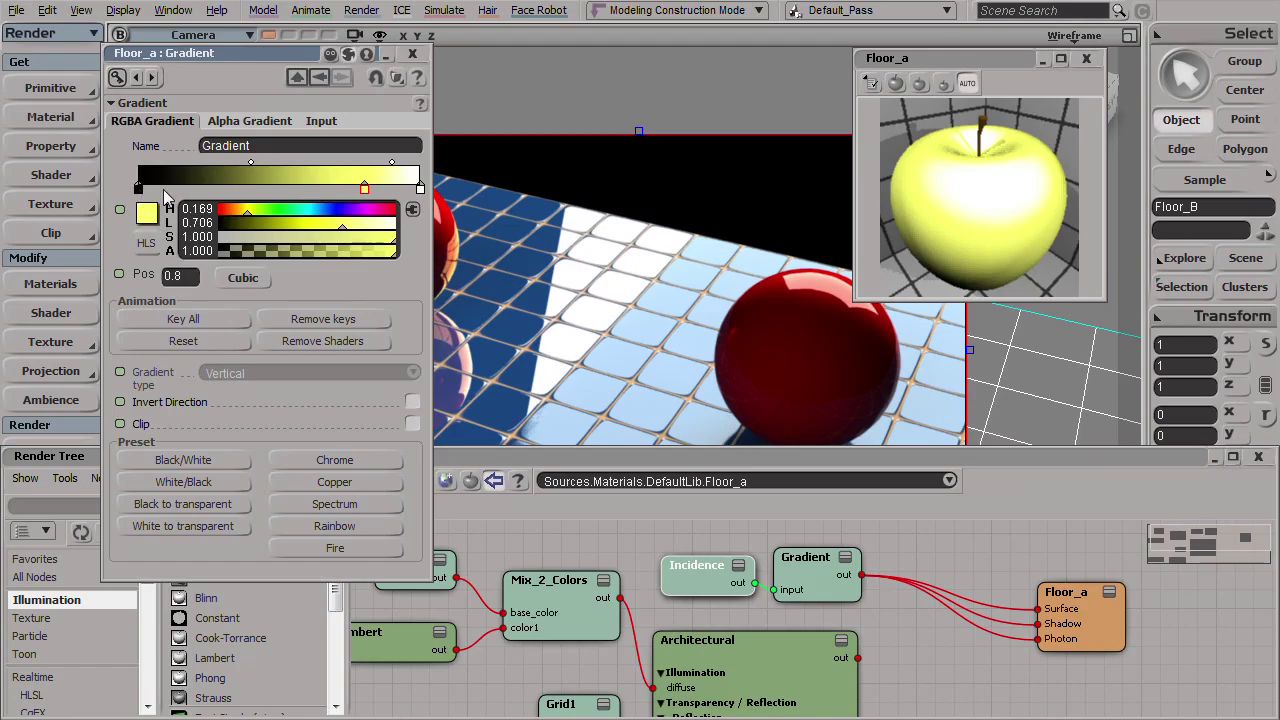
{"action": "left_click", "coordinate": [138, 189]}
Delete the black start key and turn the end key green beside the yellow key.
{"action": "right_click", "coordinate": [136, 190]}
{"action": "left_click", "coordinate": [175, 195]}
{"action": "mouse_move", "coordinate": [364, 189]}
{"action": "left_mouse_down"}
{"action": "mouse_move", "coordinate": [294, 189]}
{"action": "mouse_move", "coordinate": [364, 189]}
{"action": "mouse_move", "coordinate": [293, 222]}
{"action": "left_mouse_up"}
{"action": "left_click", "coordinate": [138, 189]}
{"action": "left_click", "coordinate": [420, 188]}
{"action": "left_click_drag", "start_coordinate": [220, 236], "coordinate": [270, 204]}
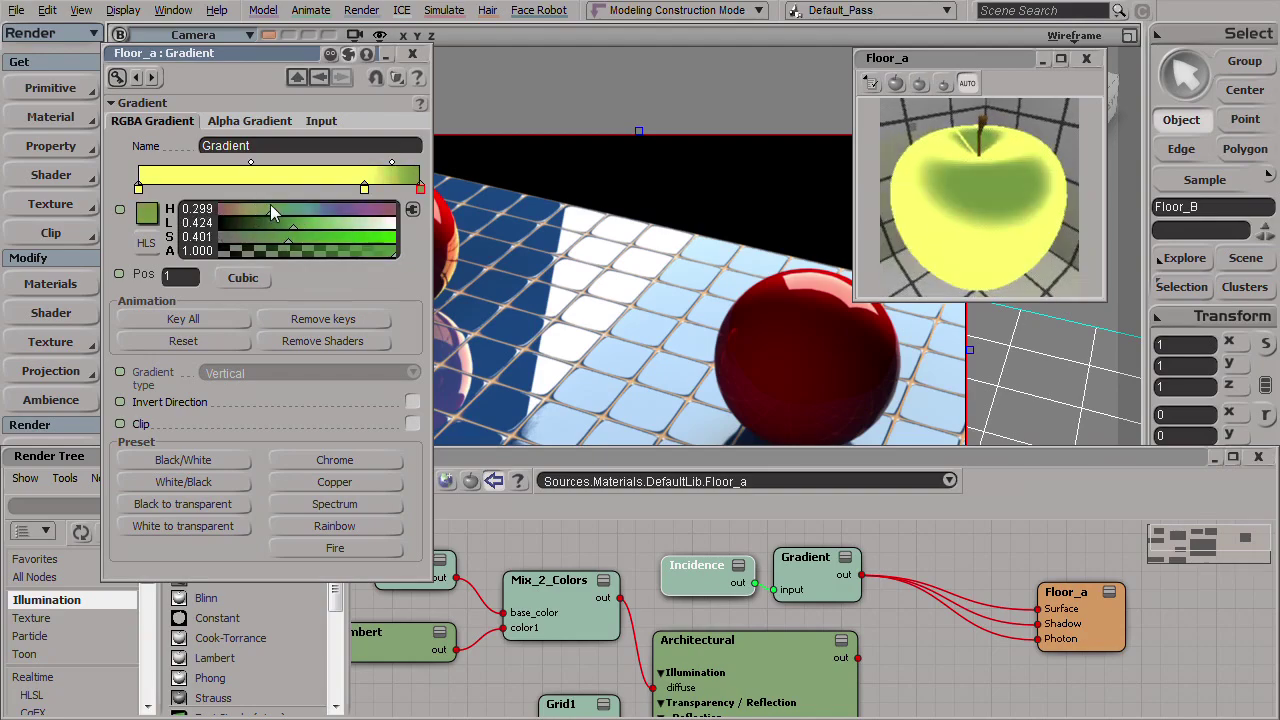
{"action": "left_click_drag", "start_coordinate": [392, 162], "coordinate": [364, 162]}
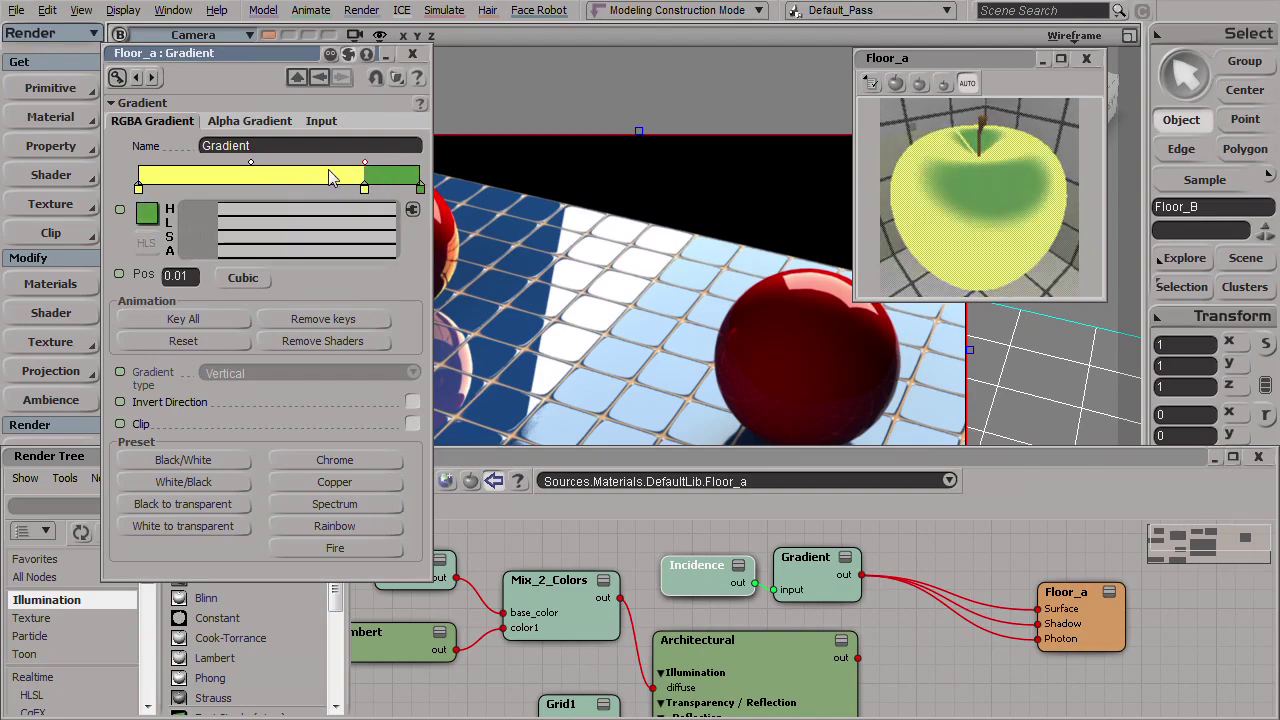
Add a cyan key at 0.3, move the yellow-green boundary to 0.71, then reset to Black/White.
{"action": "left_click", "coordinate": [251, 191]}
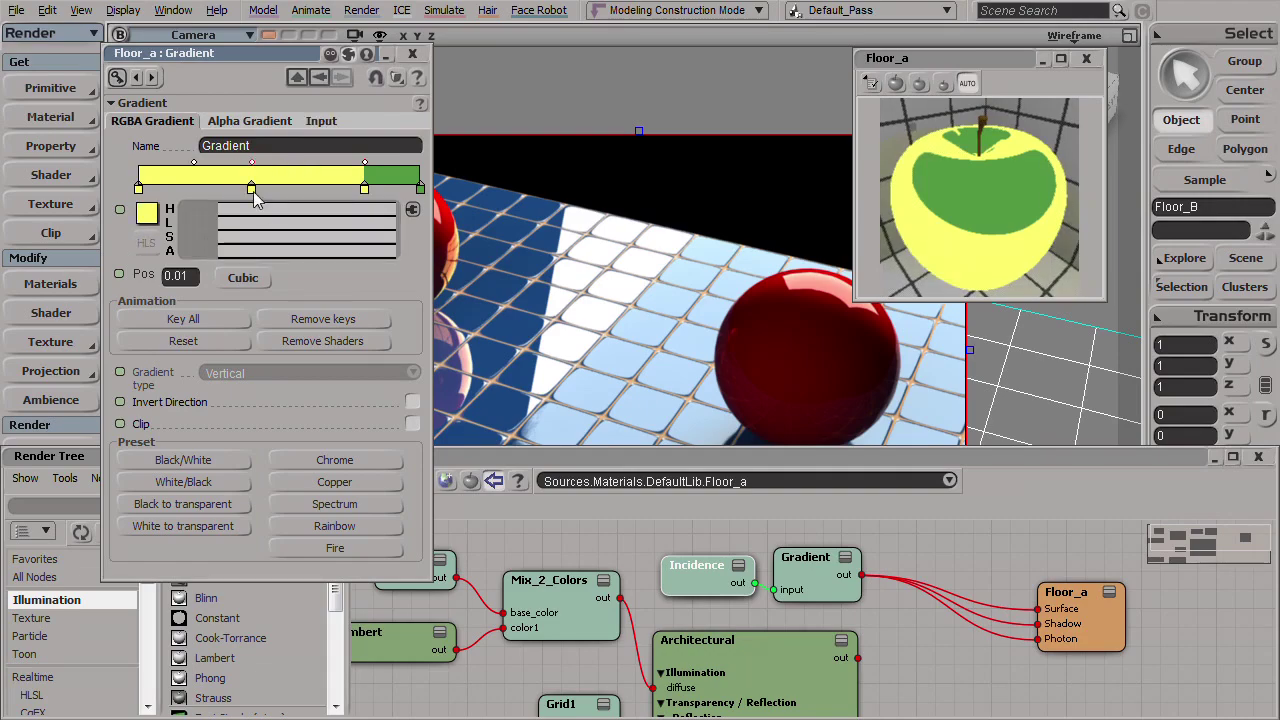
{"action": "left_click", "coordinate": [251, 190]}
{"action": "left_click", "coordinate": [276, 211]}
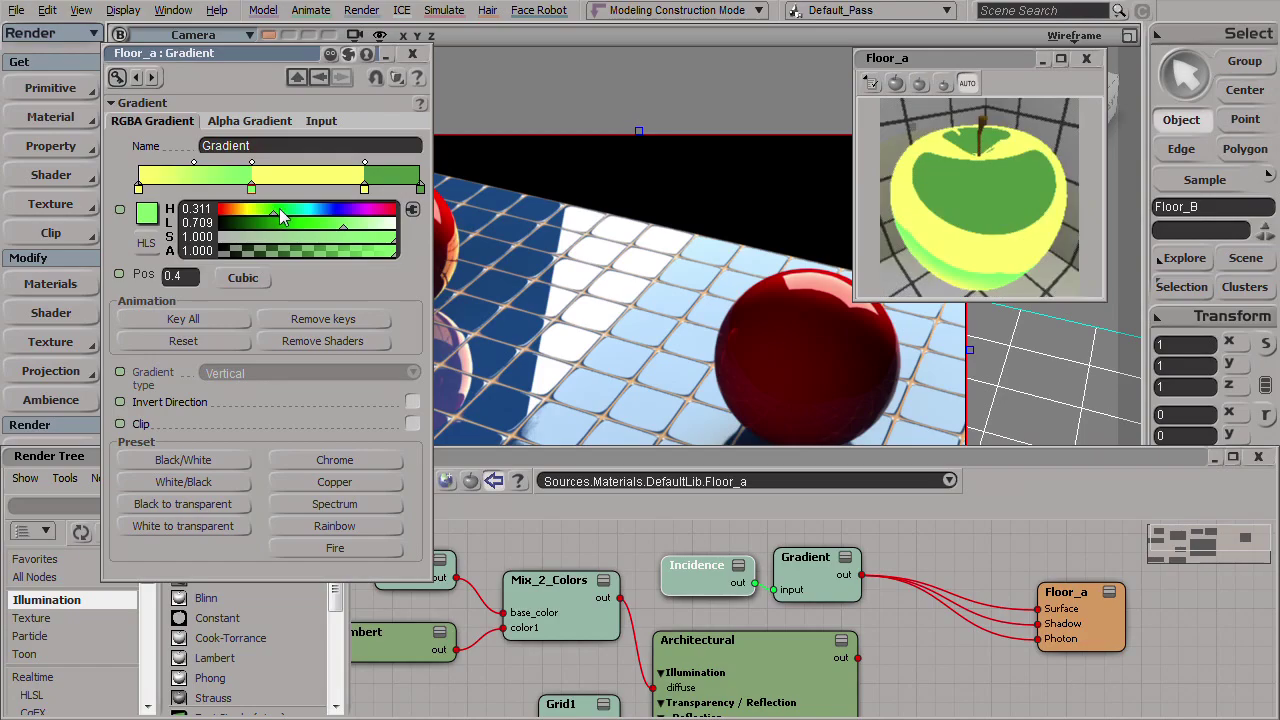
{"action": "left_click_drag", "start_coordinate": [274, 214], "coordinate": [309, 207]}
{"action": "left_click_drag", "start_coordinate": [249, 180], "coordinate": [88, 175]}
{"action": "left_click_drag", "start_coordinate": [253, 172], "coordinate": [222, 197]}
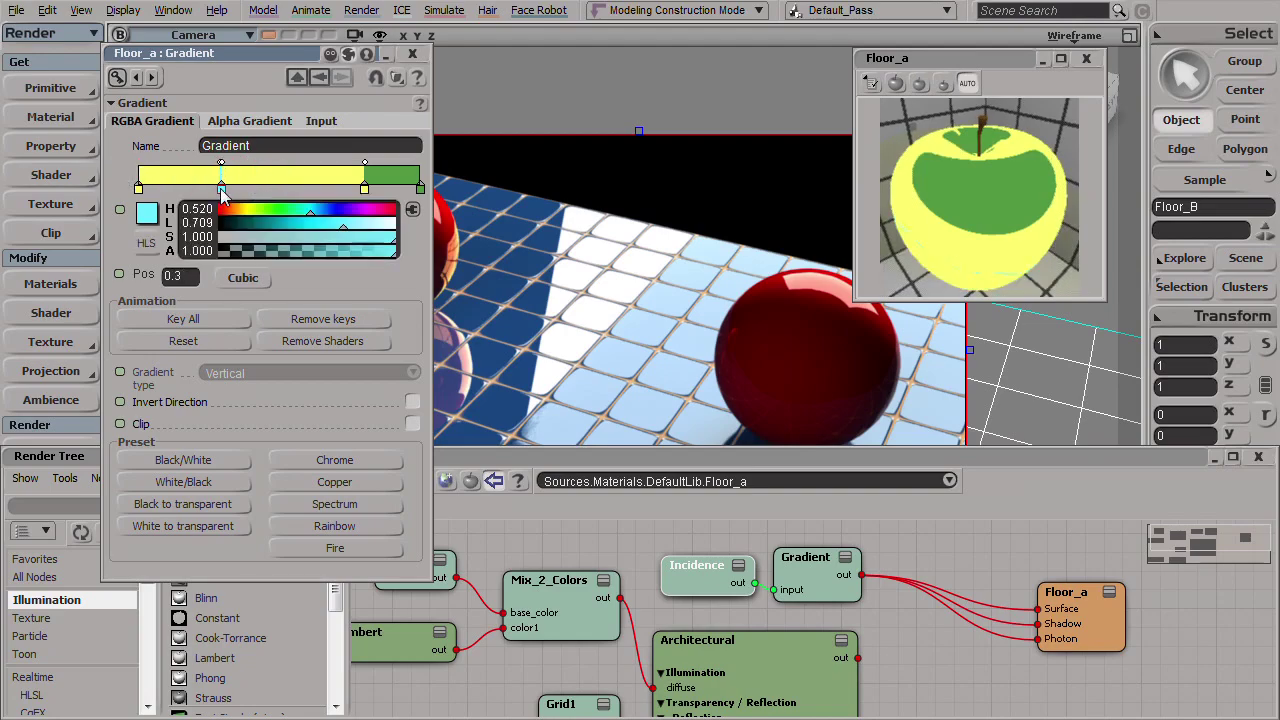
{"action": "left_click_drag", "start_coordinate": [364, 187], "coordinate": [338, 187]}
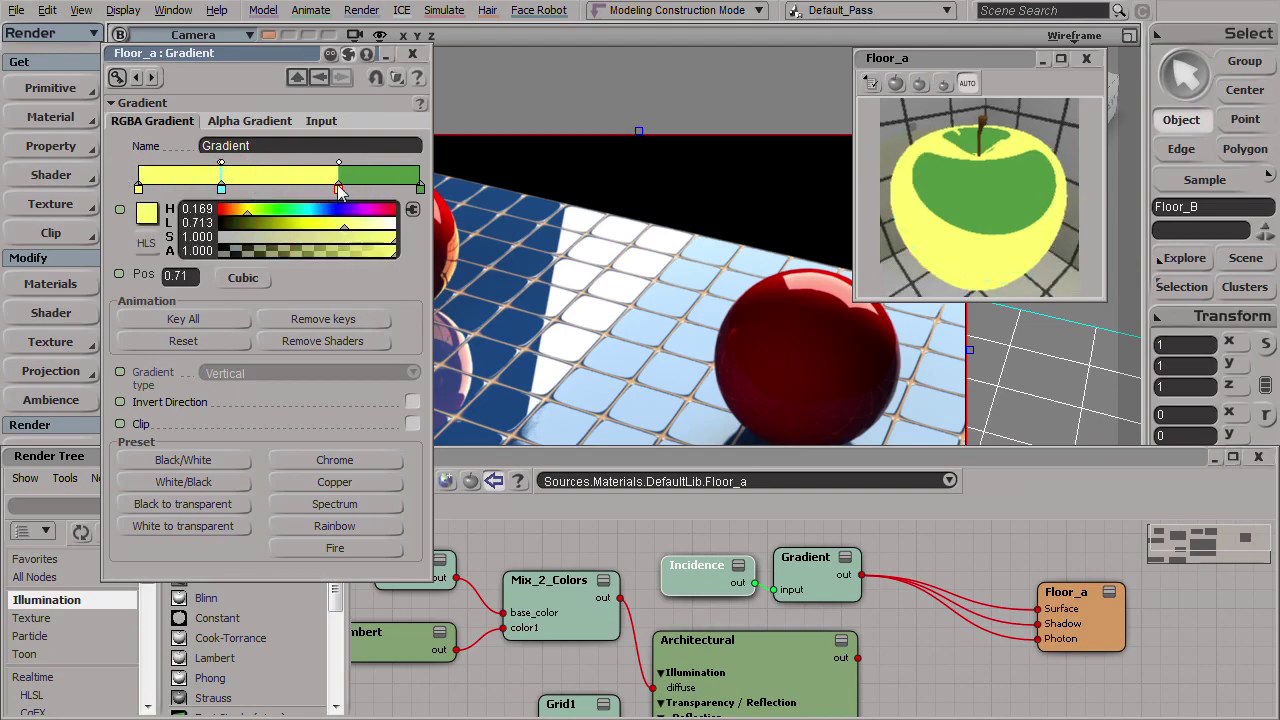
{"action": "left_click", "coordinate": [200, 460]}
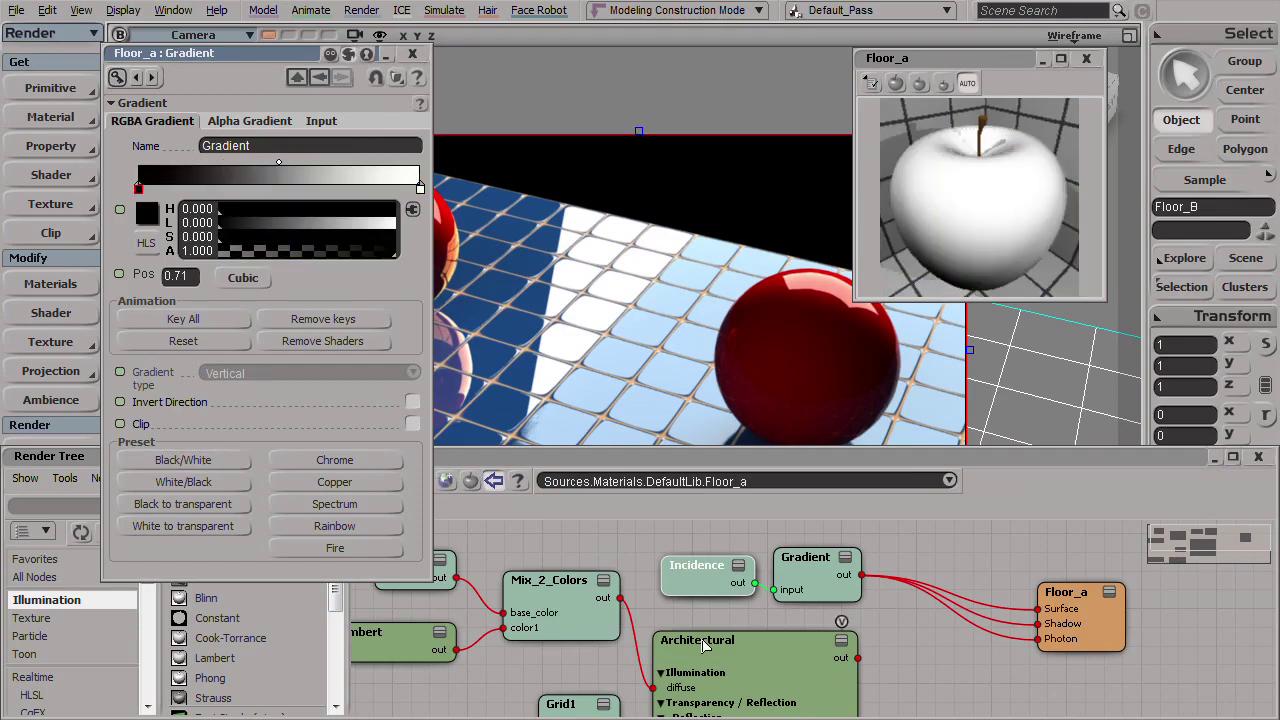
Switch the Incidence Mode back to Surface / Camera.
{"action": "left_click", "coordinate": [700, 567]}
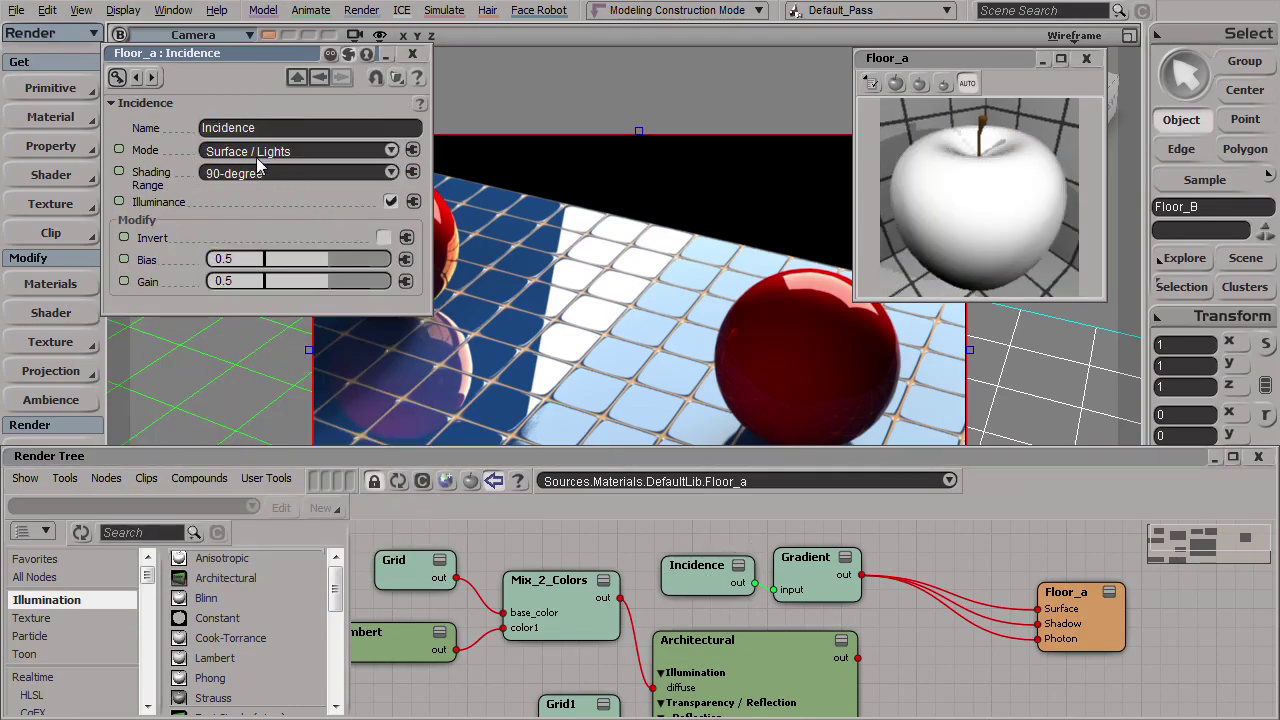
{"action": "left_click", "coordinate": [256, 157]}
{"action": "left_click", "coordinate": [272, 181]}
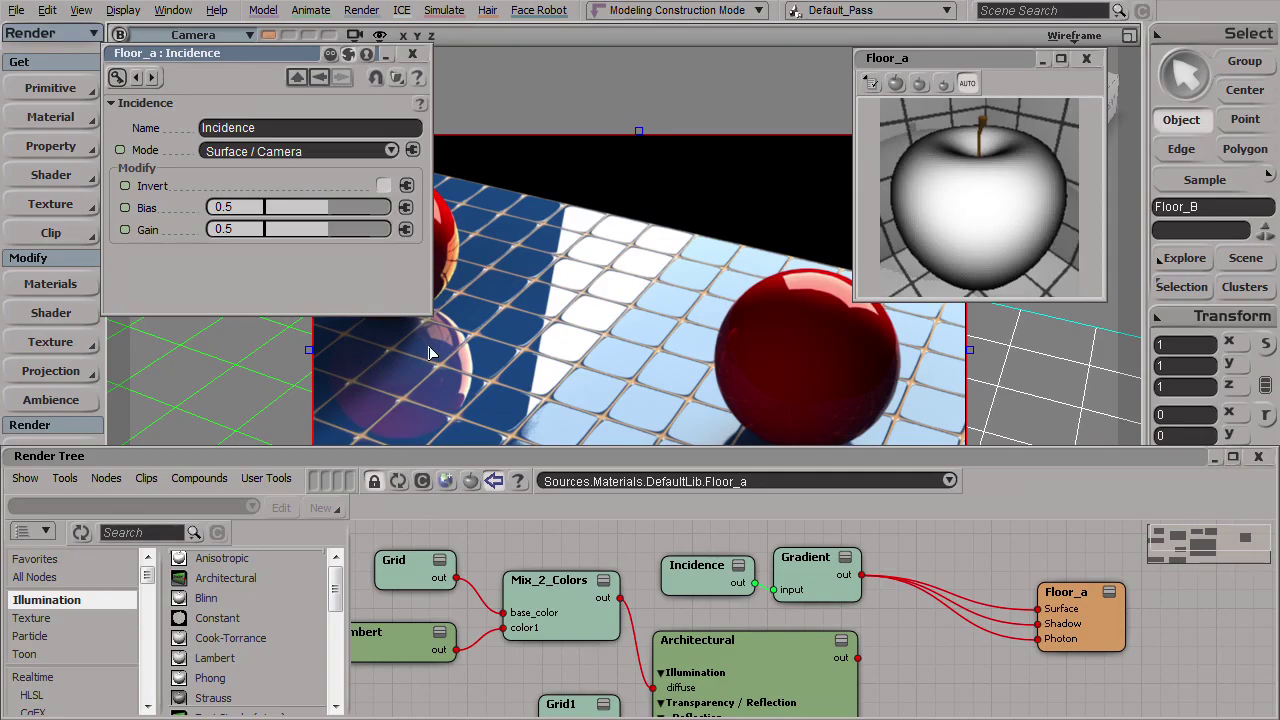
{"action": "middle_click_drag", "start_coordinate": [650, 628], "coordinate": [846, 601]}
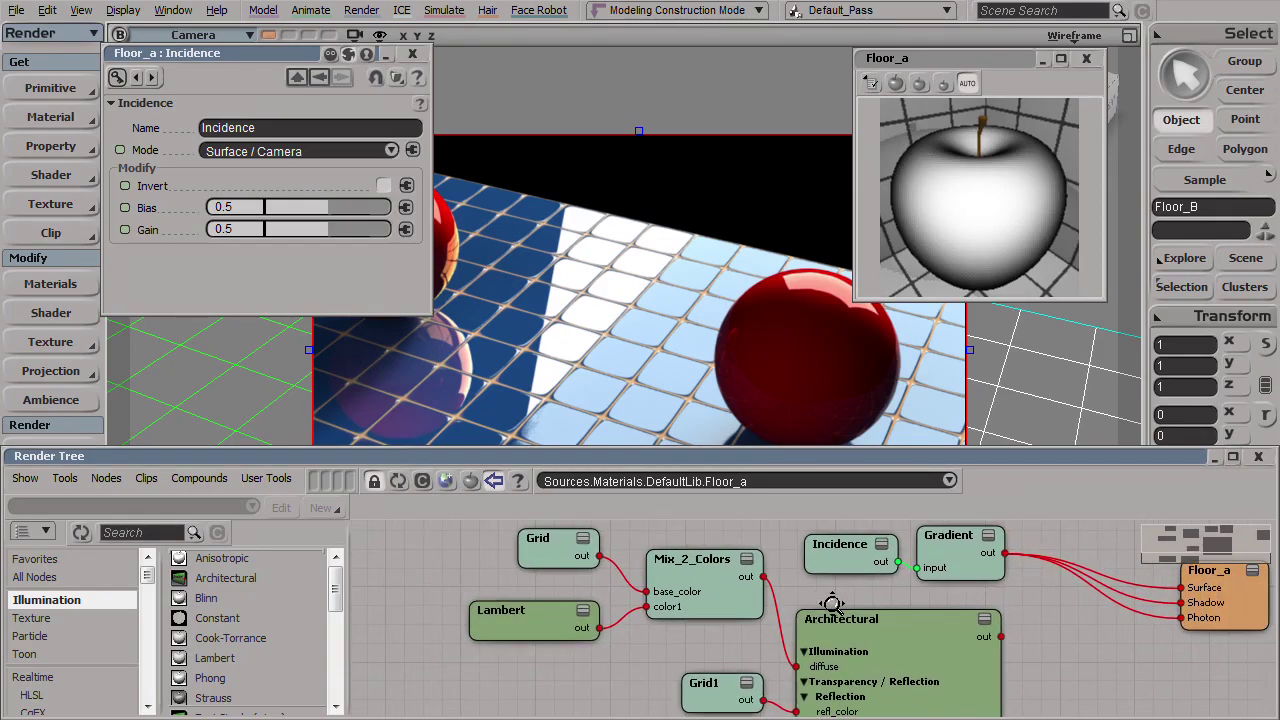
Connect the Architectural shader's output to Floor_a's material surface.
{"action": "left_click", "coordinate": [585, 618]}
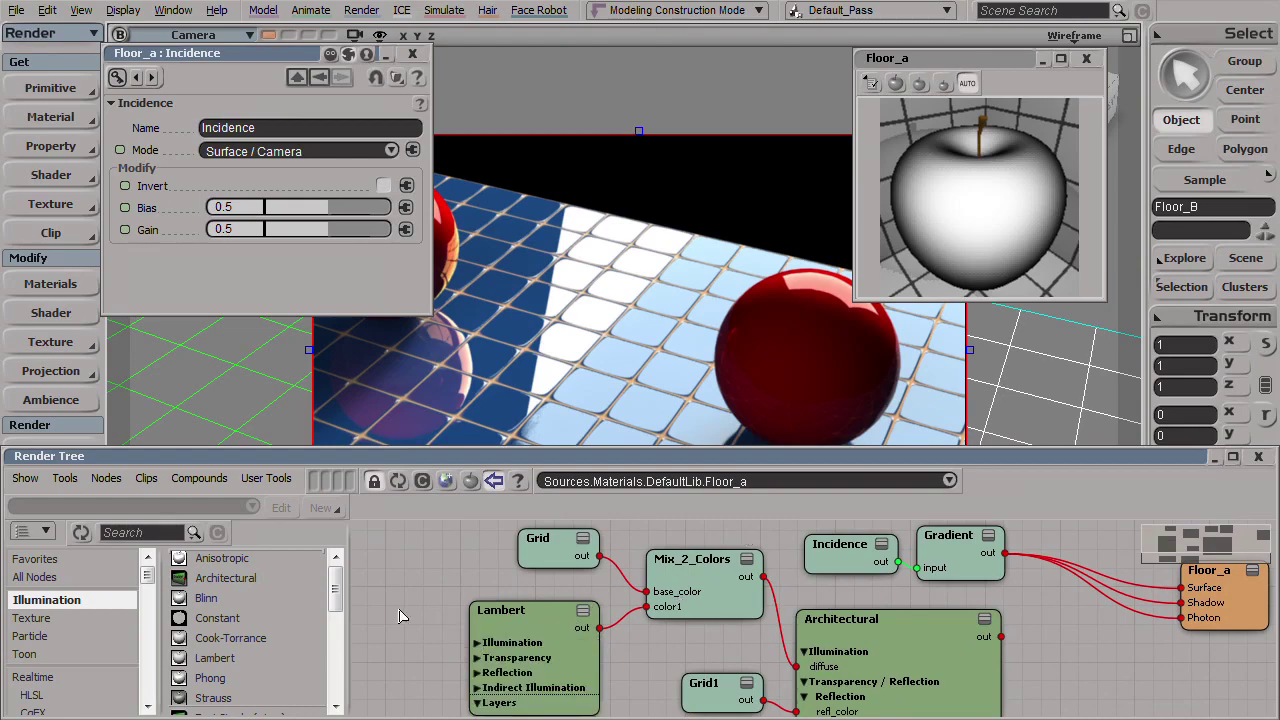
{"action": "middle_click_drag", "start_coordinate": [430, 612], "coordinate": [451, 594]}
{"action": "left_click", "coordinate": [618, 595]}
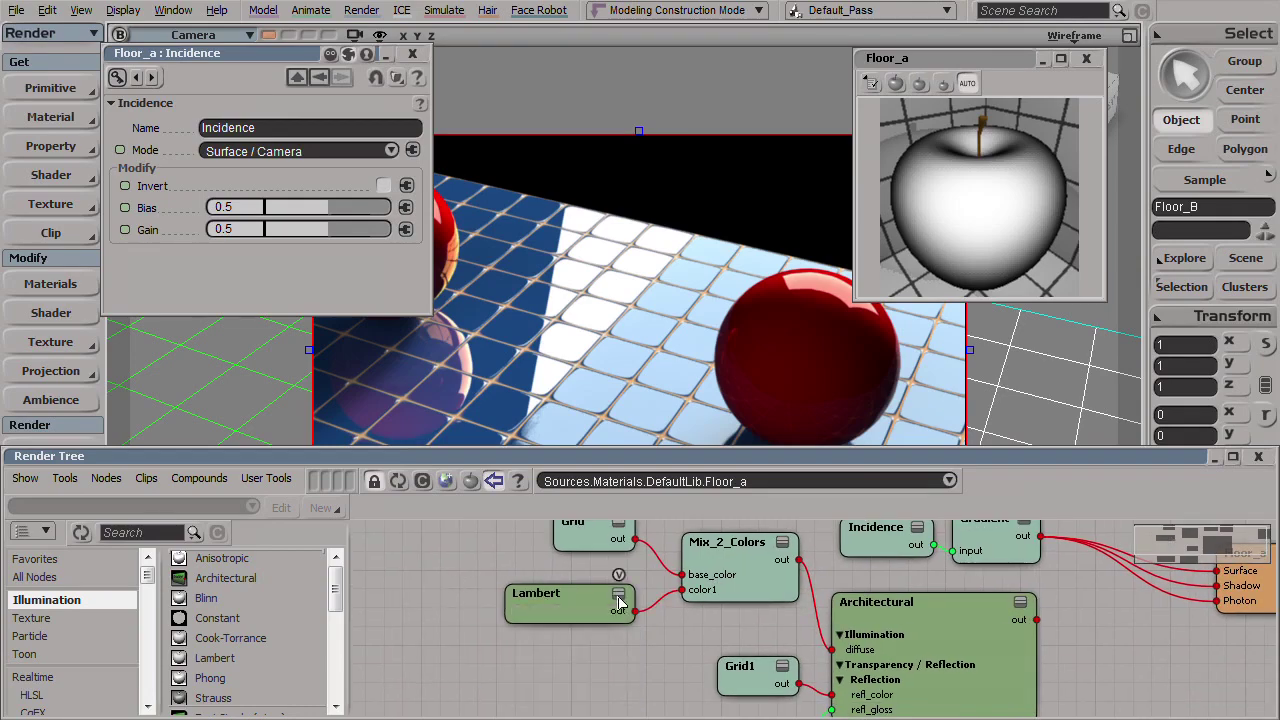
{"action": "middle_click_drag", "start_coordinate": [1070, 568], "coordinate": [1098, 594]}
{"action": "left_click_drag", "start_coordinate": [1065, 646], "coordinate": [1270, 640]}
Move the Incidence and Gradient nodes left and open the Lambert shader's settings.
{"action": "left_click_drag", "start_coordinate": [1024, 563], "coordinate": [432, 590]}
{"action": "middle_click_drag", "start_coordinate": [432, 590], "coordinate": [611, 611]}
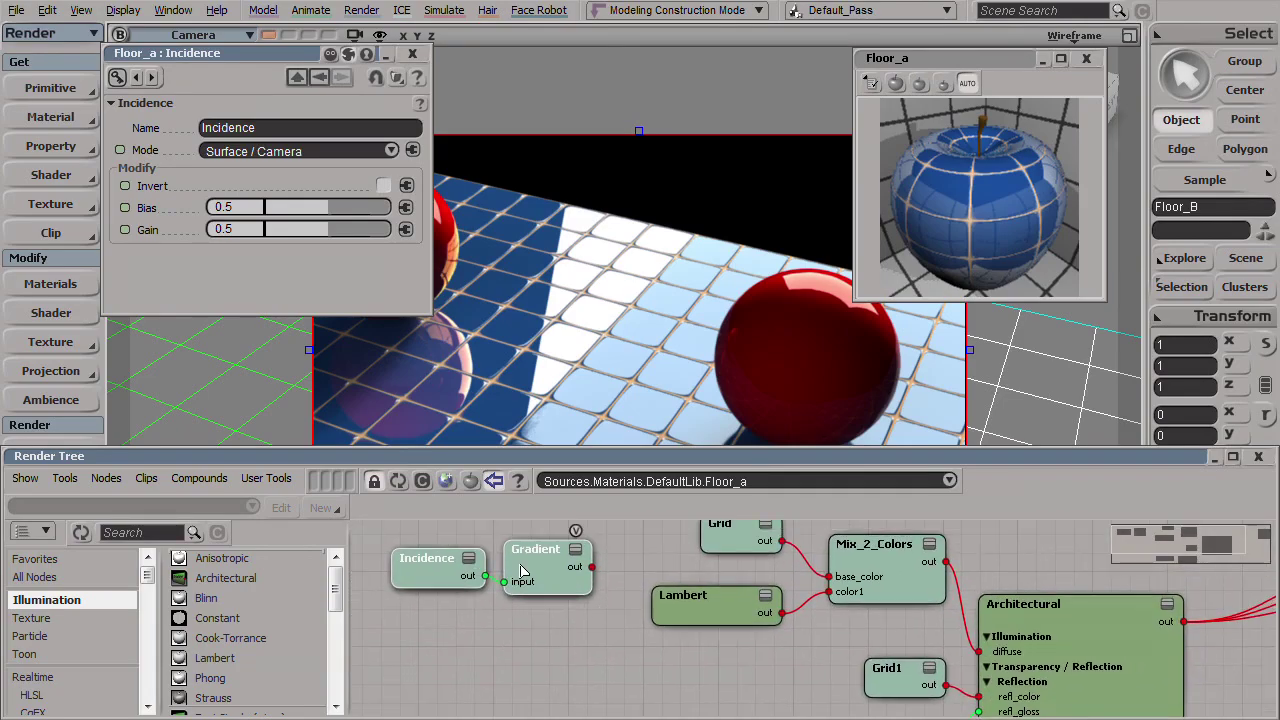
{"action": "left_click", "coordinate": [765, 595]}
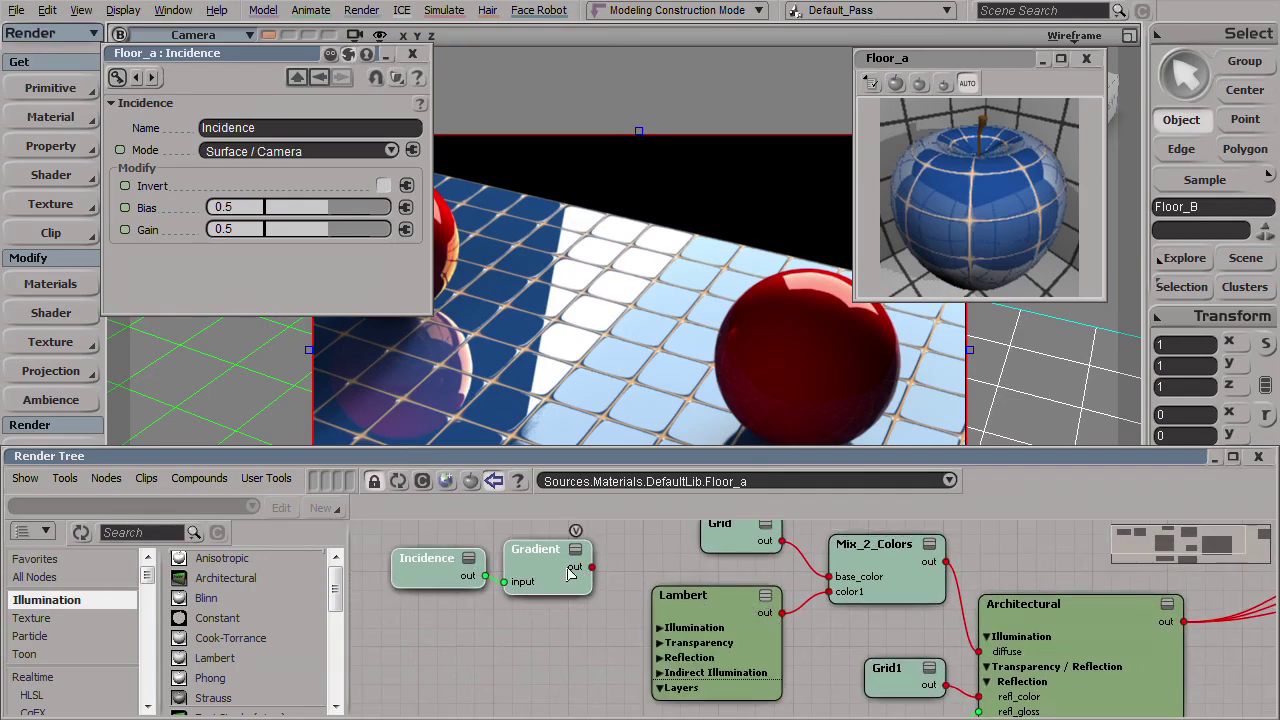
{"action": "double_click", "coordinate": [712, 598]}
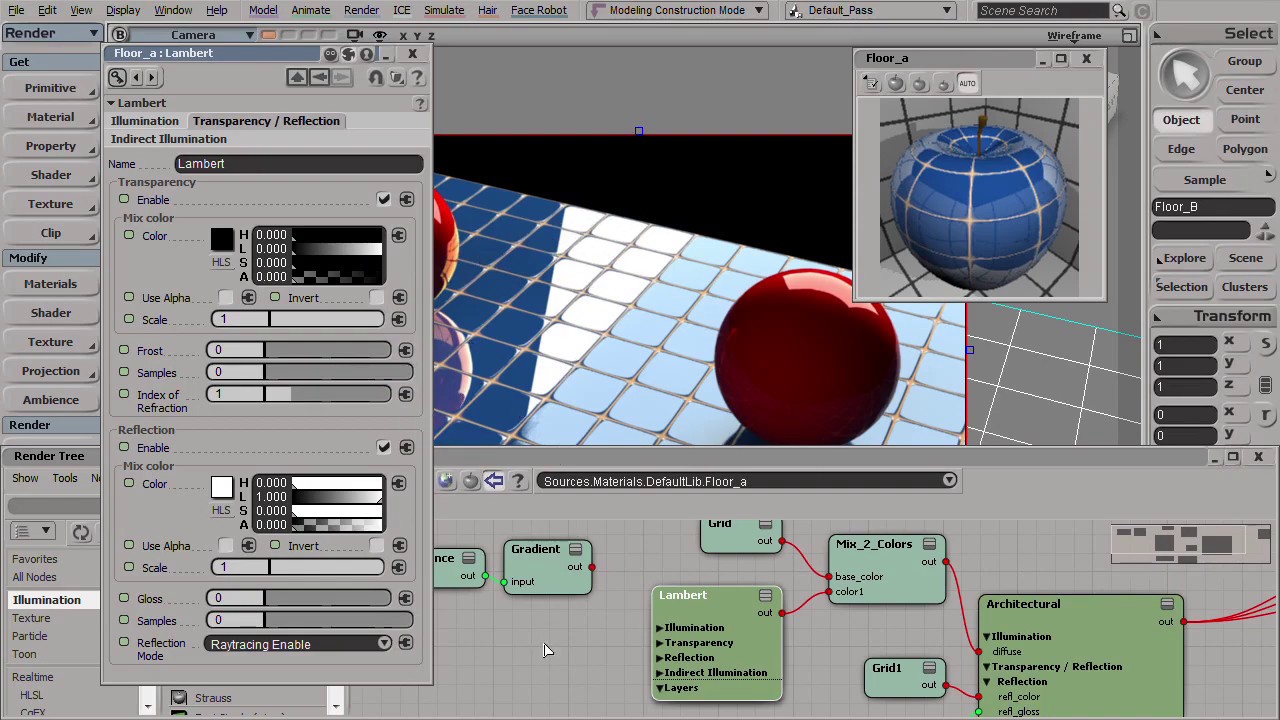
Wire the Gradient output into the Lambert node's reflectivity input.
{"action": "left_click", "coordinate": [603, 567]}
{"action": "left_click_drag", "start_coordinate": [590, 567], "coordinate": [684, 592]}
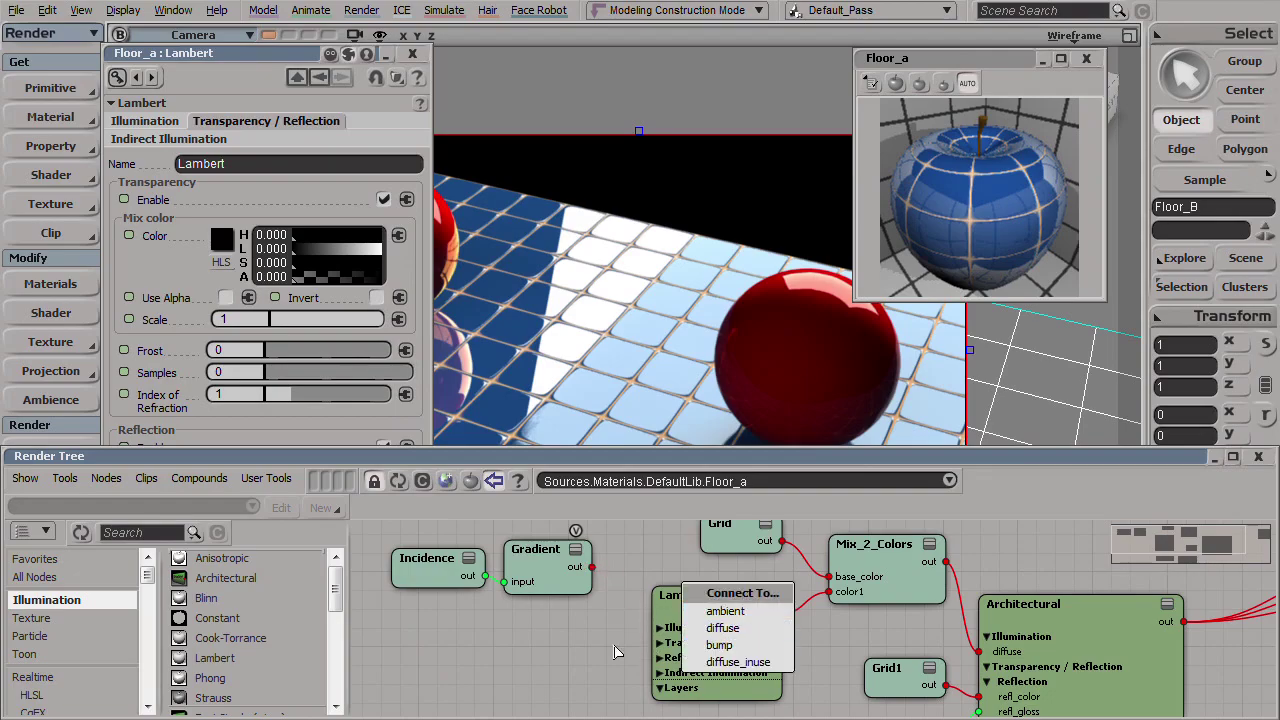
{"action": "left_click", "coordinate": [754, 630]}
{"action": "left_click", "coordinate": [766, 597]}
{"action": "left_click", "coordinate": [766, 597]}
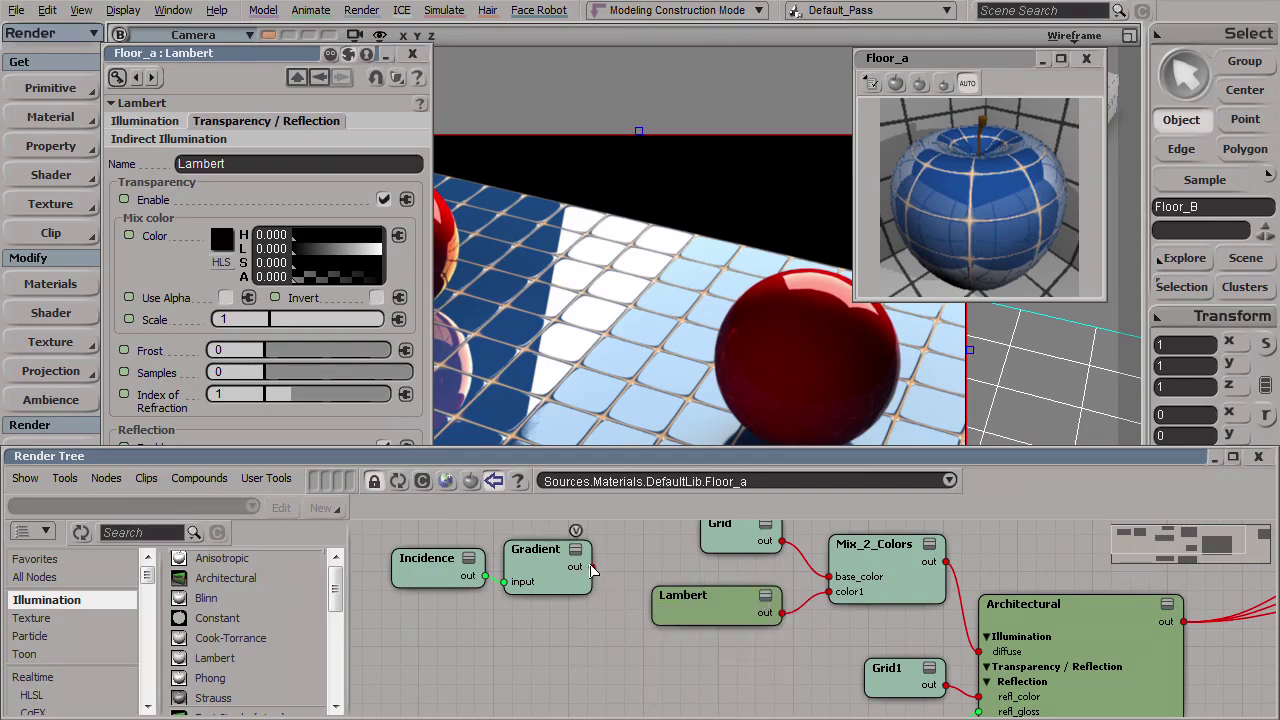
{"action": "left_click_drag", "start_coordinate": [591, 567], "coordinate": [684, 620]}
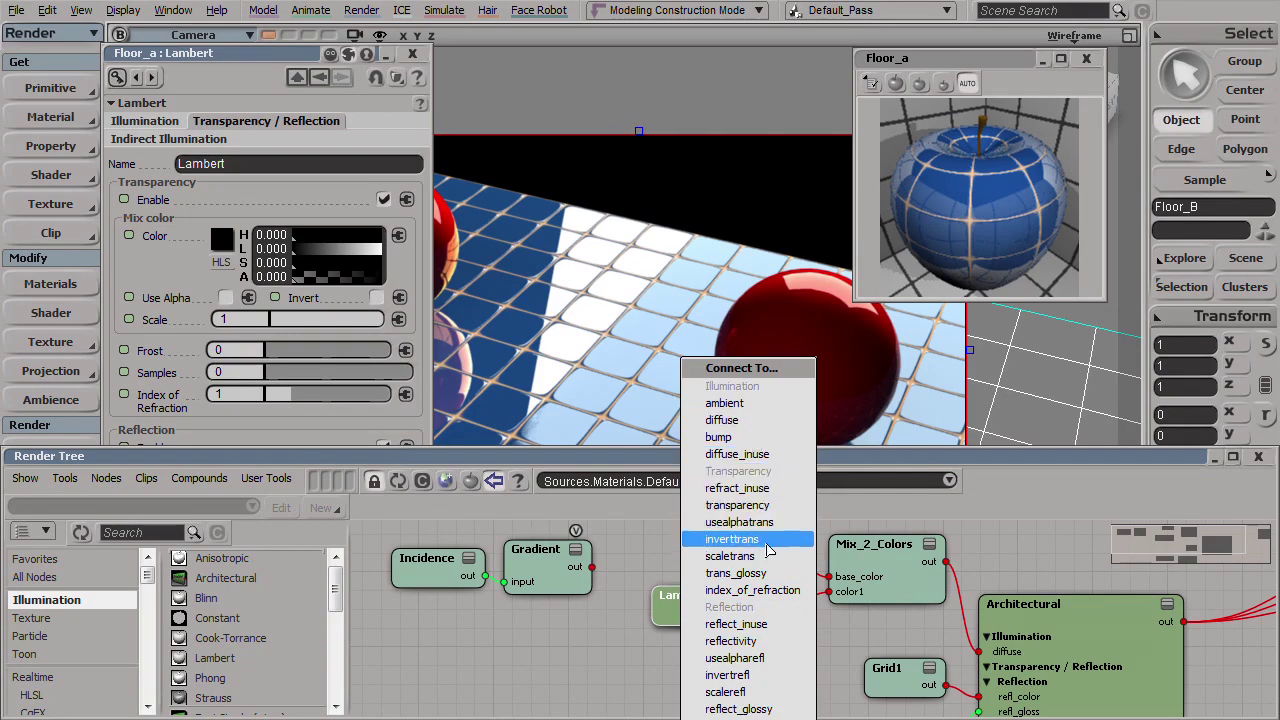
{"action": "left_click", "coordinate": [768, 641]}
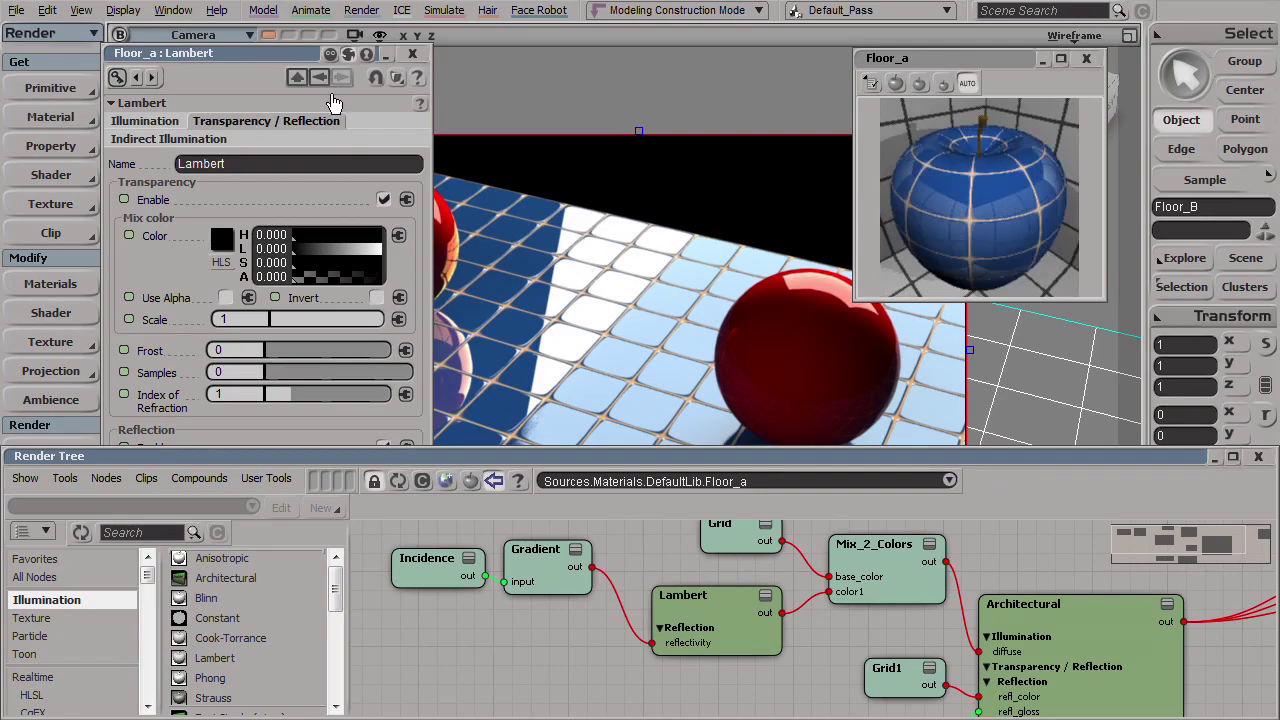
{"action": "left_click_drag", "start_coordinate": [300, 56], "coordinate": [147, 47]}
{"action": "left_click", "coordinate": [537, 582]}
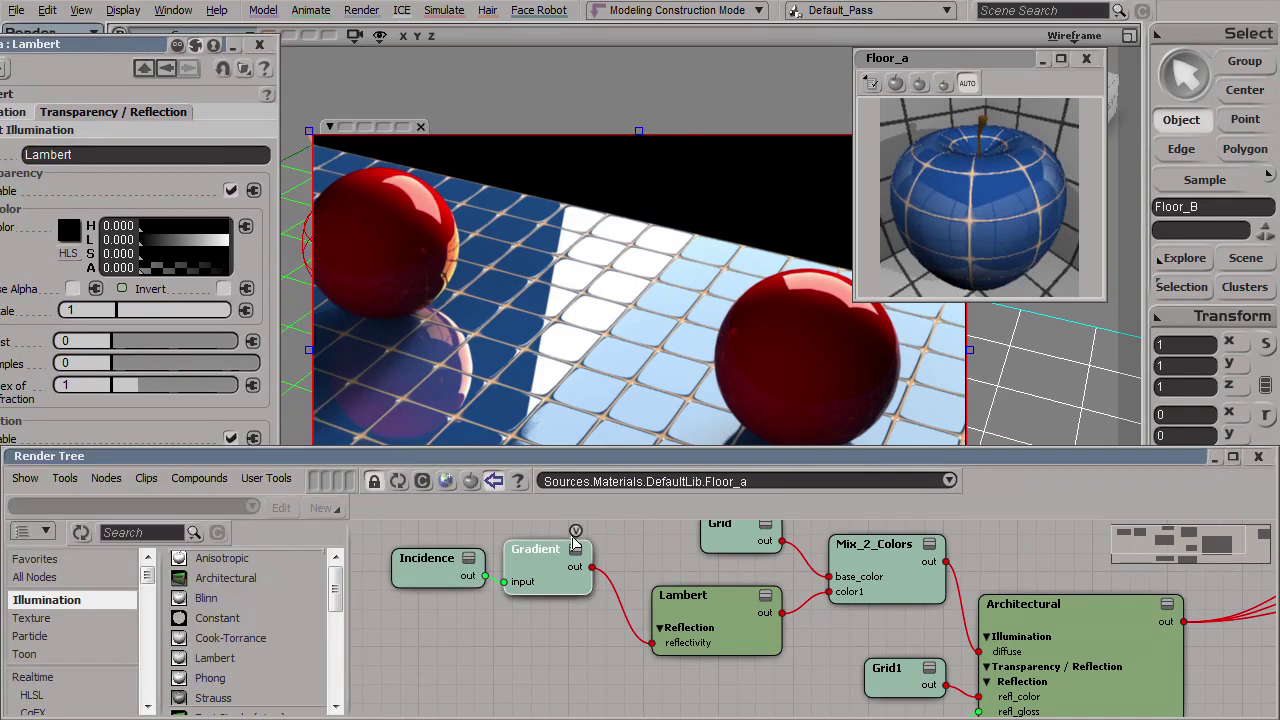
Reverse the Gradient so it runs white on the left to black on the right.
{"action": "left_click", "coordinate": [755, 590]}
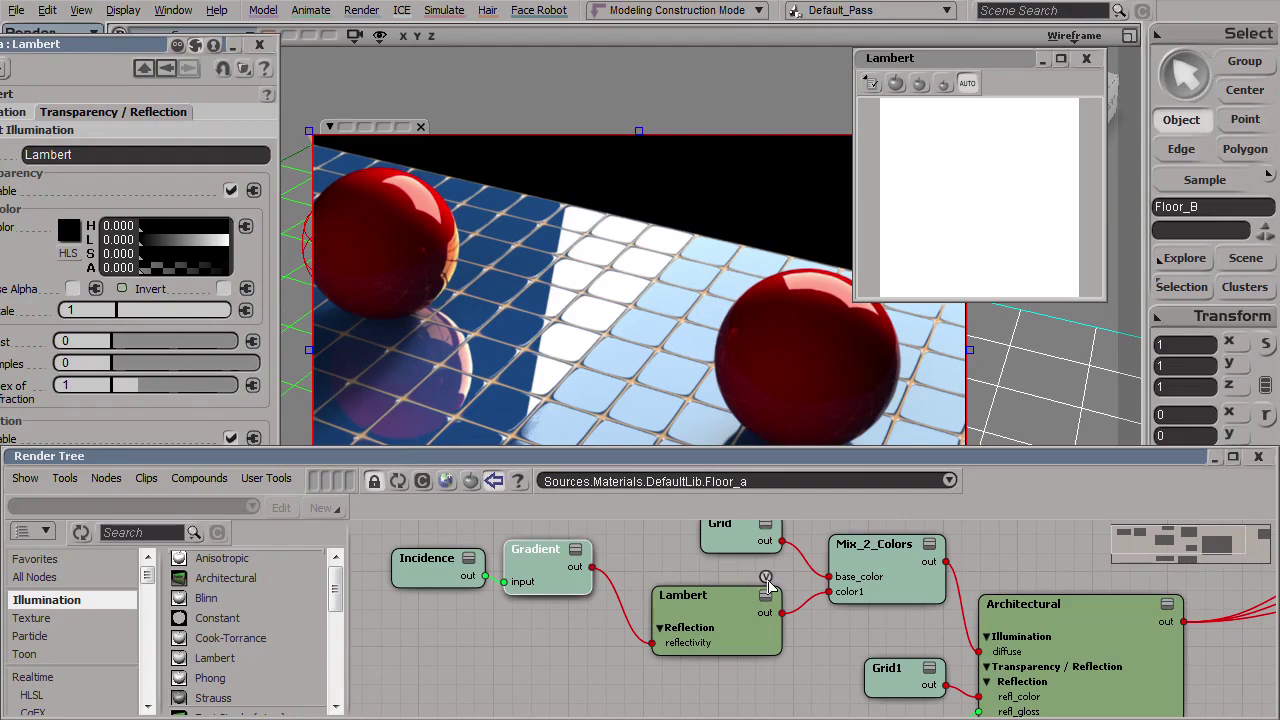
{"action": "left_click", "coordinate": [428, 575]}
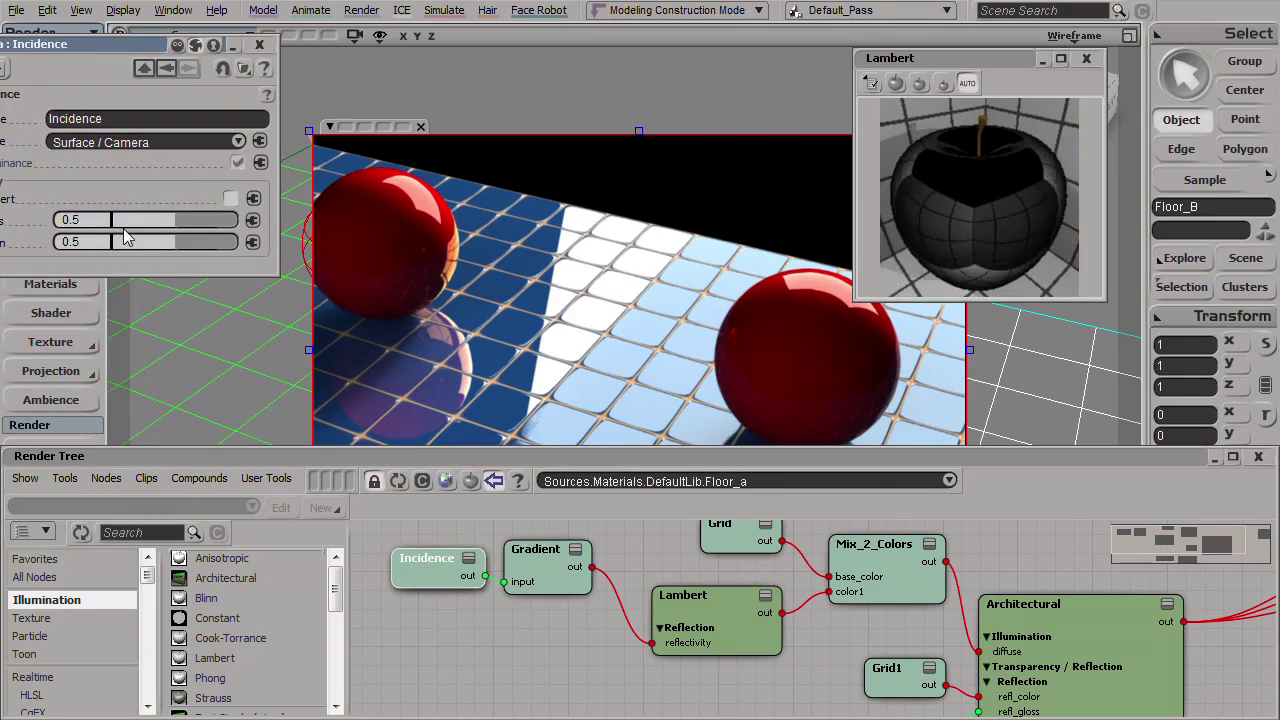
{"action": "left_click", "coordinate": [545, 568]}
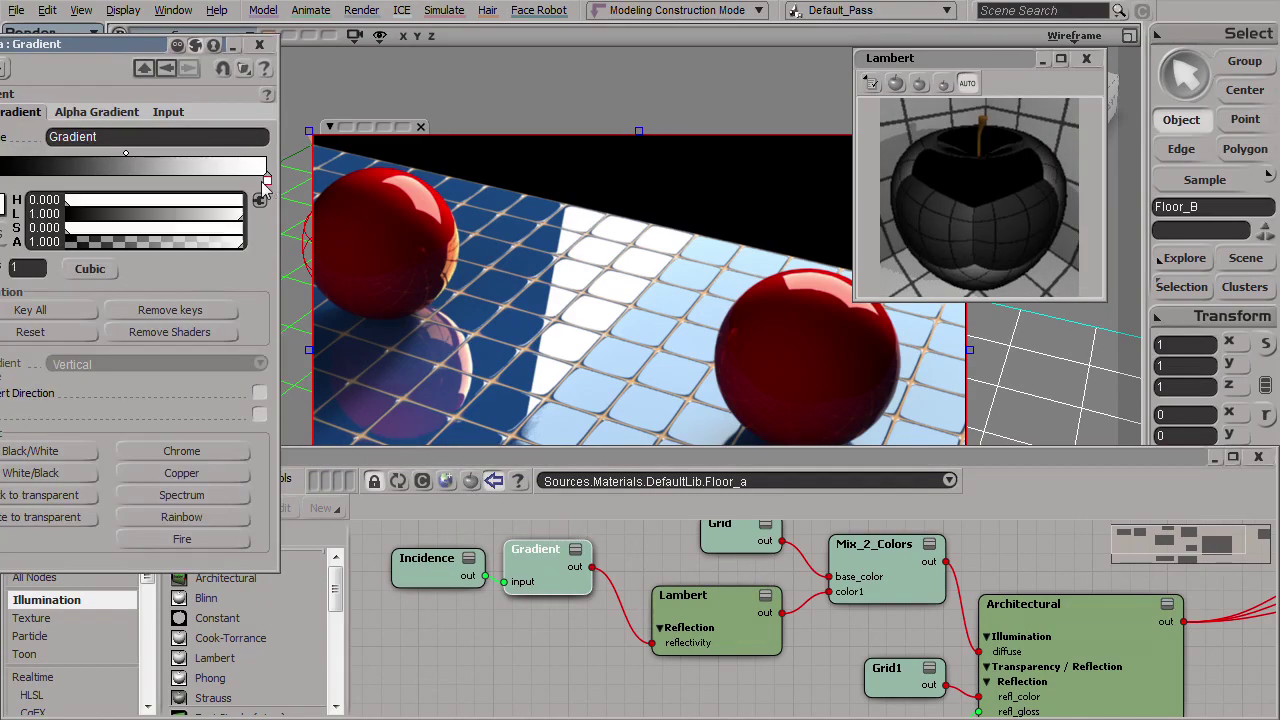
{"action": "left_click_drag", "start_coordinate": [266, 178], "coordinate": [103, 178]}
{"action": "left_click_drag", "start_coordinate": [2, 178], "coordinate": [305, 187]}
{"action": "left_click_drag", "start_coordinate": [103, 178], "coordinate": [2, 178]}
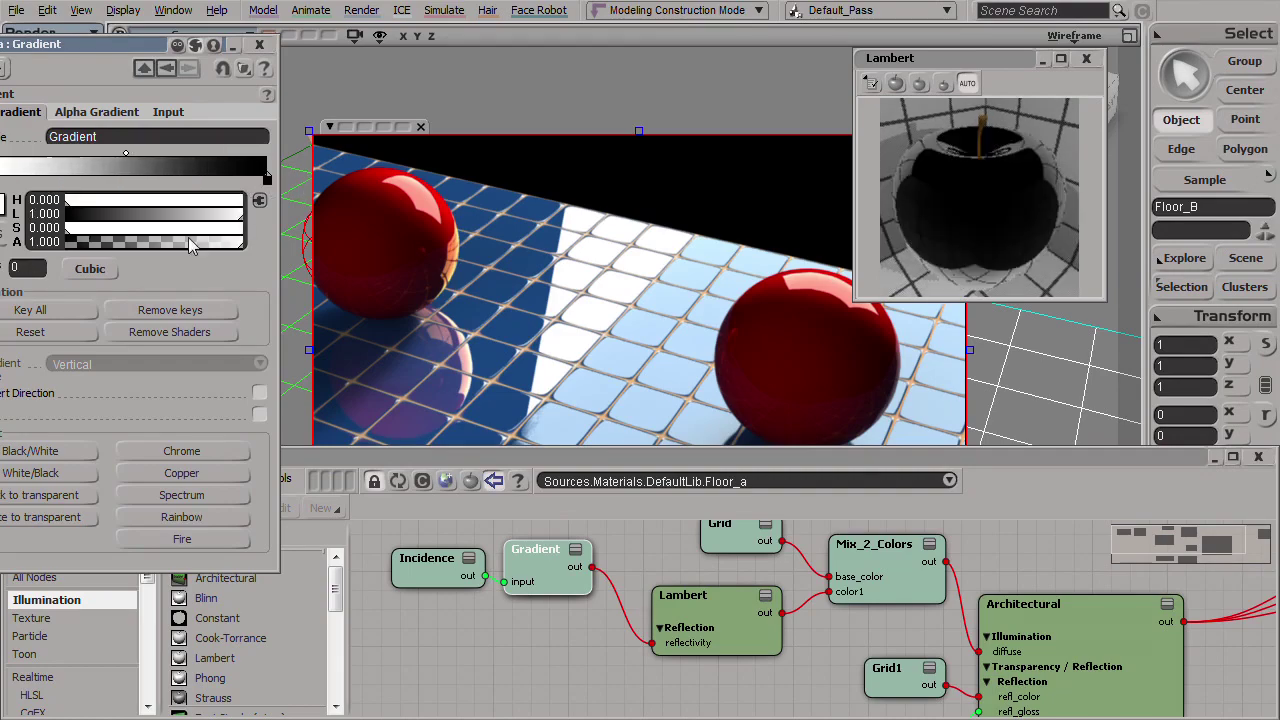
Set the left key's lightness to 0.6 and the right key's to 0.2.
{"action": "double_click", "coordinate": [33, 214]}
{"action": "type", "text": "0.6"}
{"action": "key", "text": "Return"}
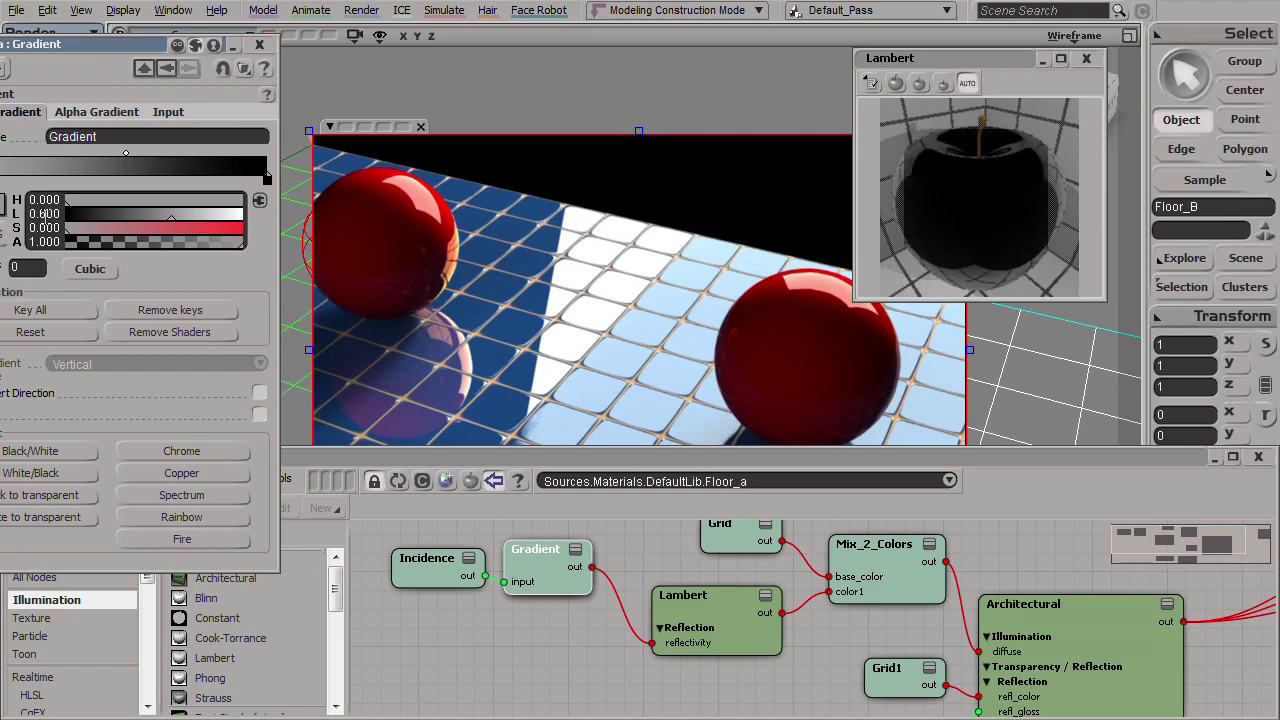
{"action": "left_click", "coordinate": [267, 178]}
{"action": "double_click", "coordinate": [44, 214]}
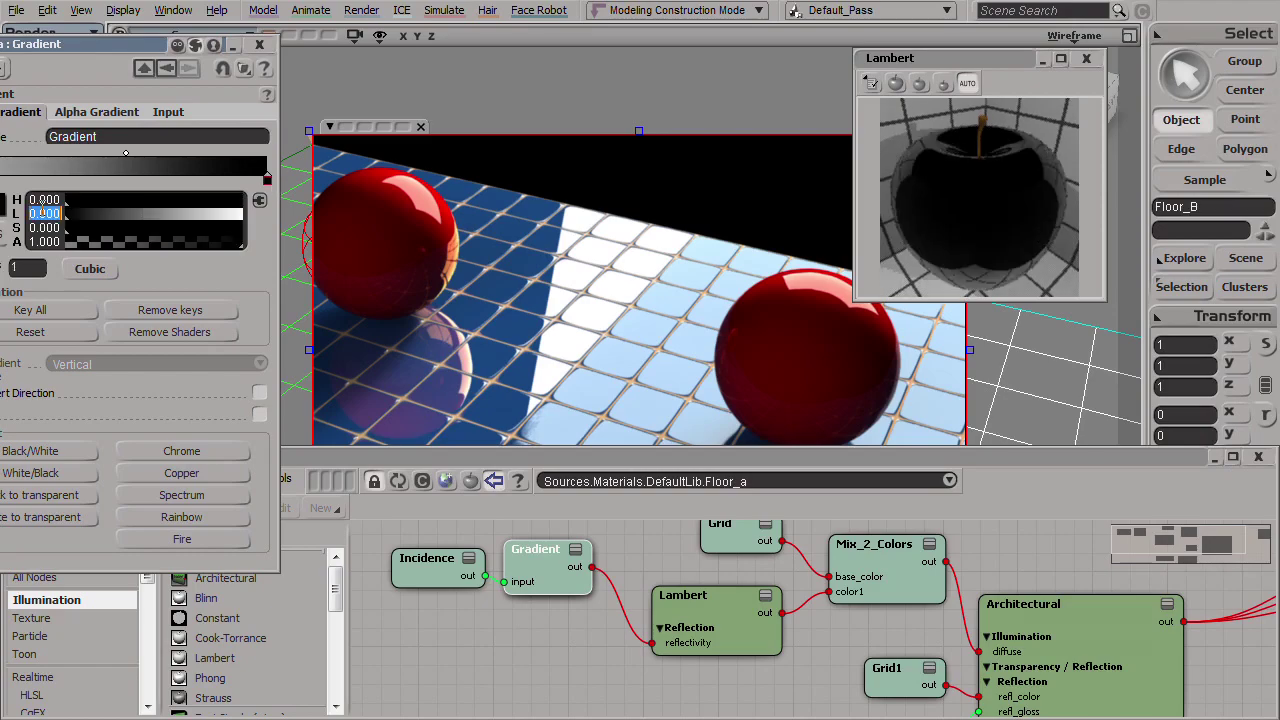
{"action": "type", "text": "0.2"}
{"action": "key", "text": "Return"}
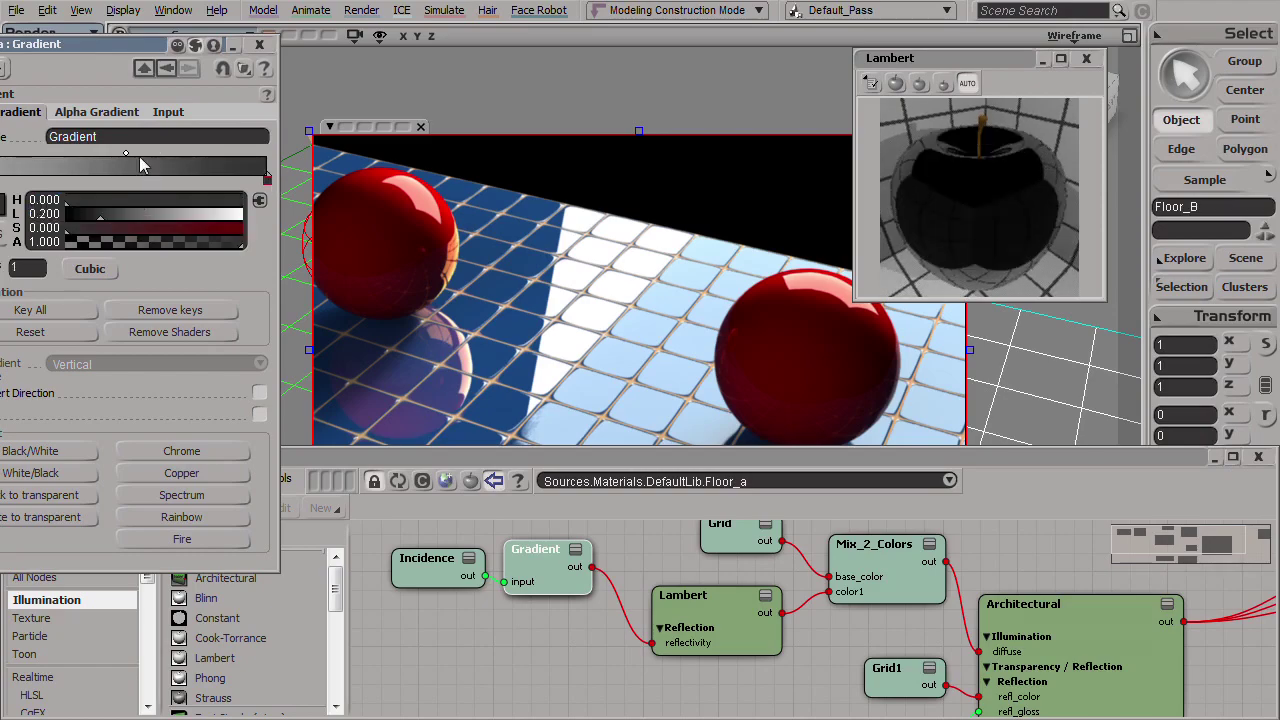
Delete the extra middle gradient key.
{"action": "left_click_drag", "start_coordinate": [125, 152], "coordinate": [195, 188]}
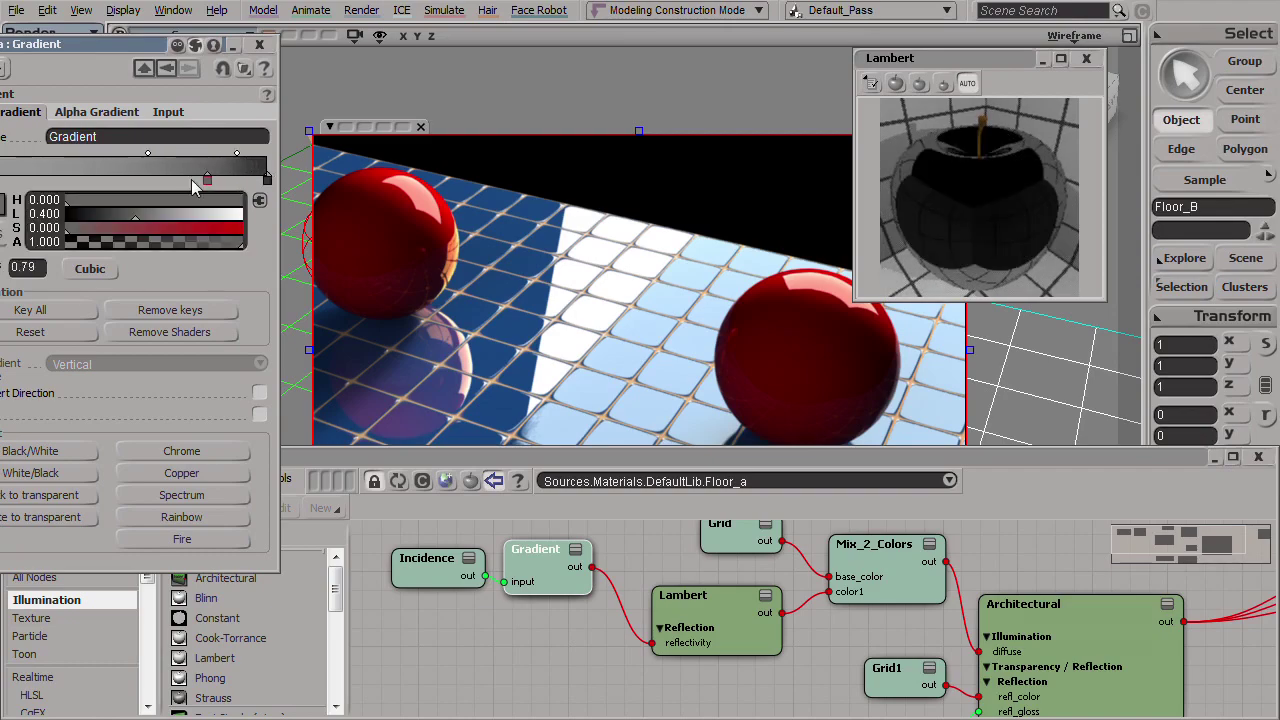
{"action": "right_click", "coordinate": [207, 182]}
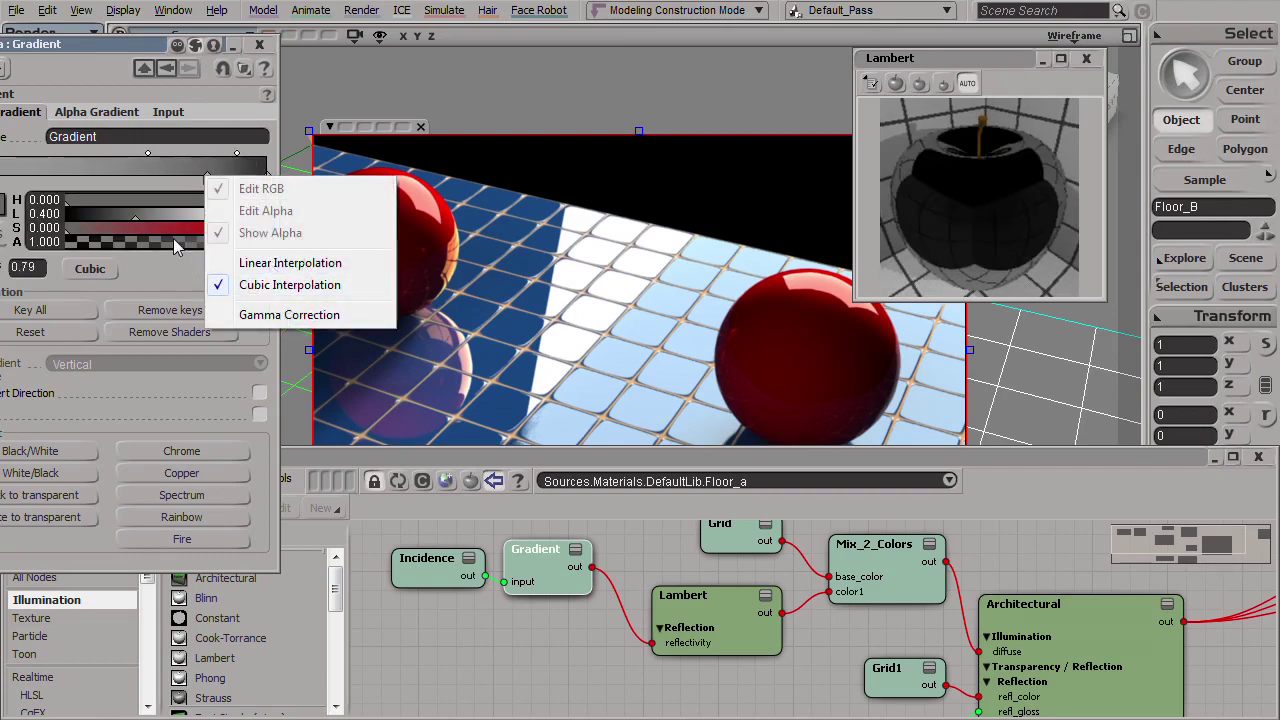
{"action": "left_click", "coordinate": [220, 235]}
{"action": "right_click", "coordinate": [209, 186]}
{"action": "left_click", "coordinate": [225, 191]}
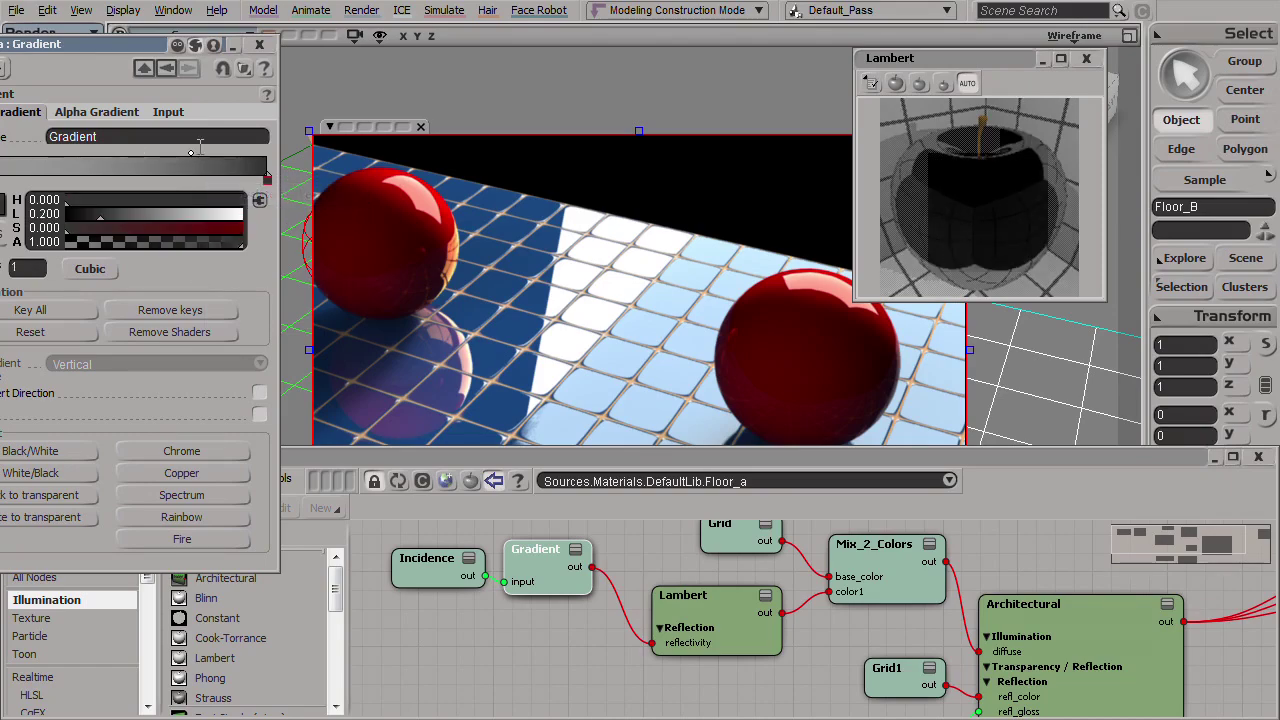
Add a key at 0.78 with lightness about 0.47 and close the Gradient editor.
{"action": "left_click", "coordinate": [224, 160]}
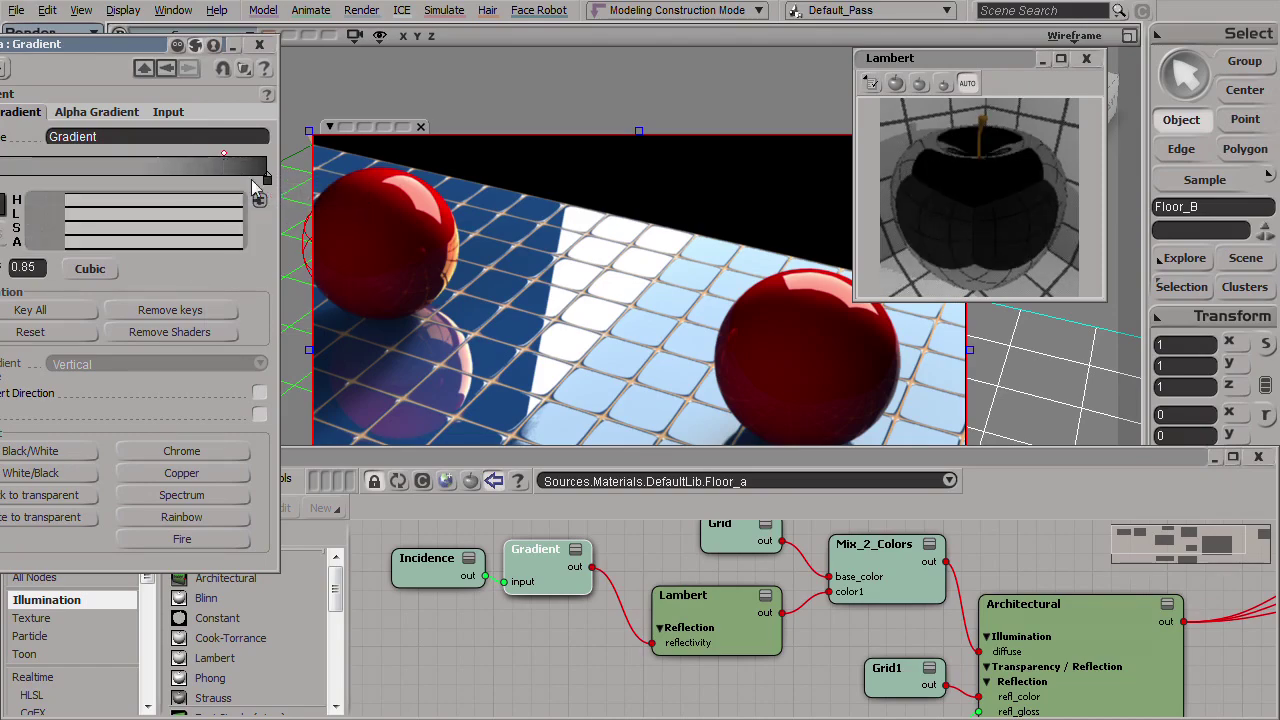
{"action": "mouse_move", "coordinate": [110, 216]}
{"action": "left_mouse_down"}
{"action": "mouse_move", "coordinate": [147, 215]}
{"action": "mouse_move", "coordinate": [135, 219]}
{"action": "left_mouse_up"}
{"action": "left_click_drag", "start_coordinate": [224, 160], "coordinate": [203, 165]}
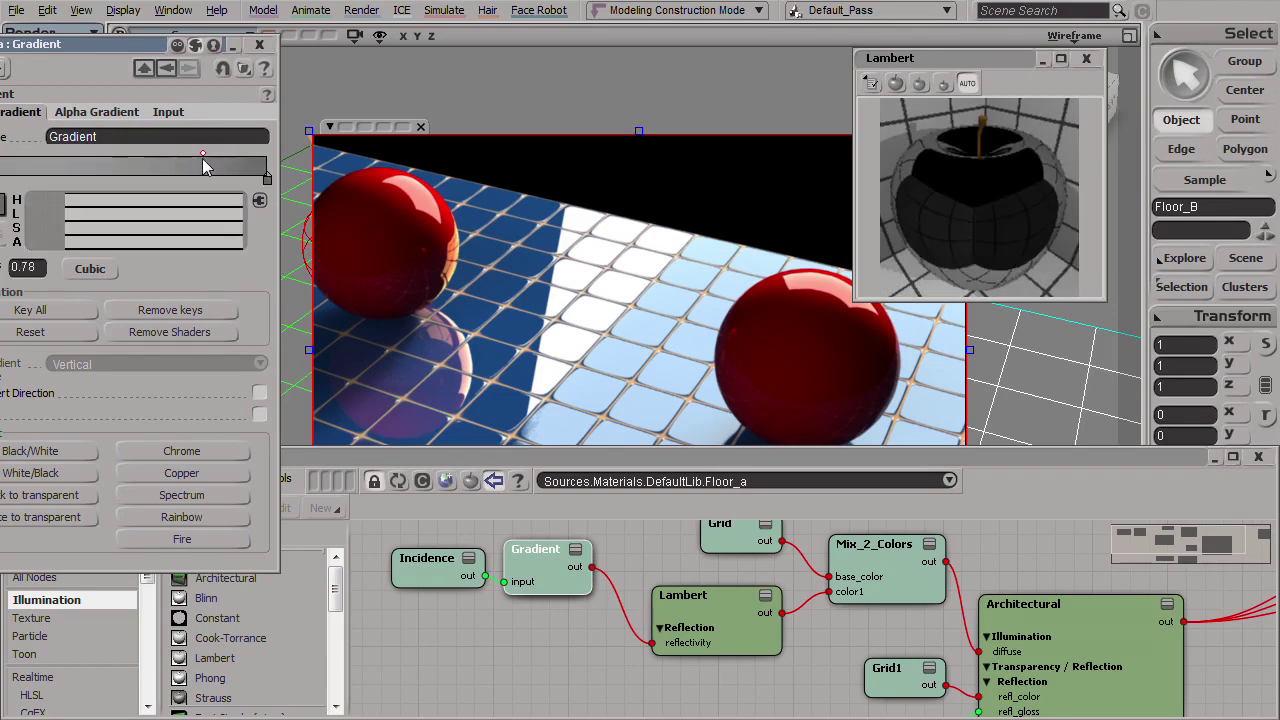
{"action": "left_click", "coordinate": [258, 46]}
{"action": "left_click_drag", "start_coordinate": [566, 589], "coordinate": [585, 625]}
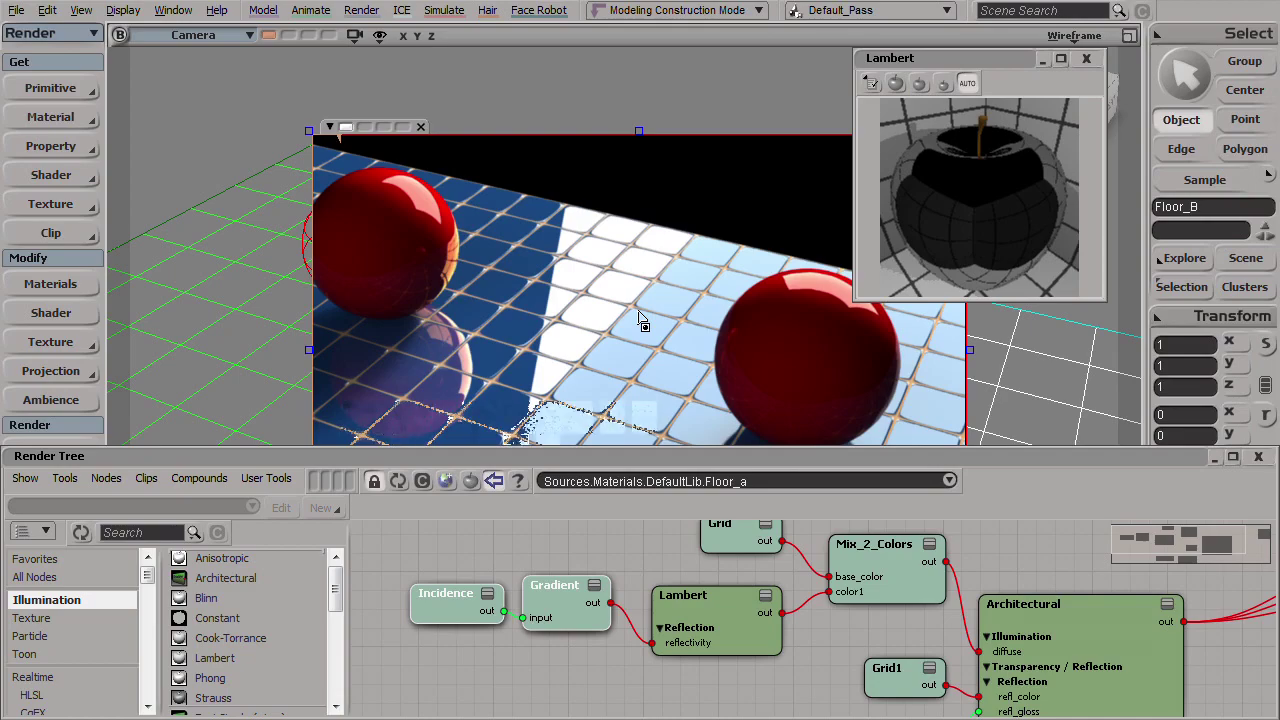
Close the Render Tree with the 7 hotkey and remove the render region preview.
{"action": "key", "text": "7"}
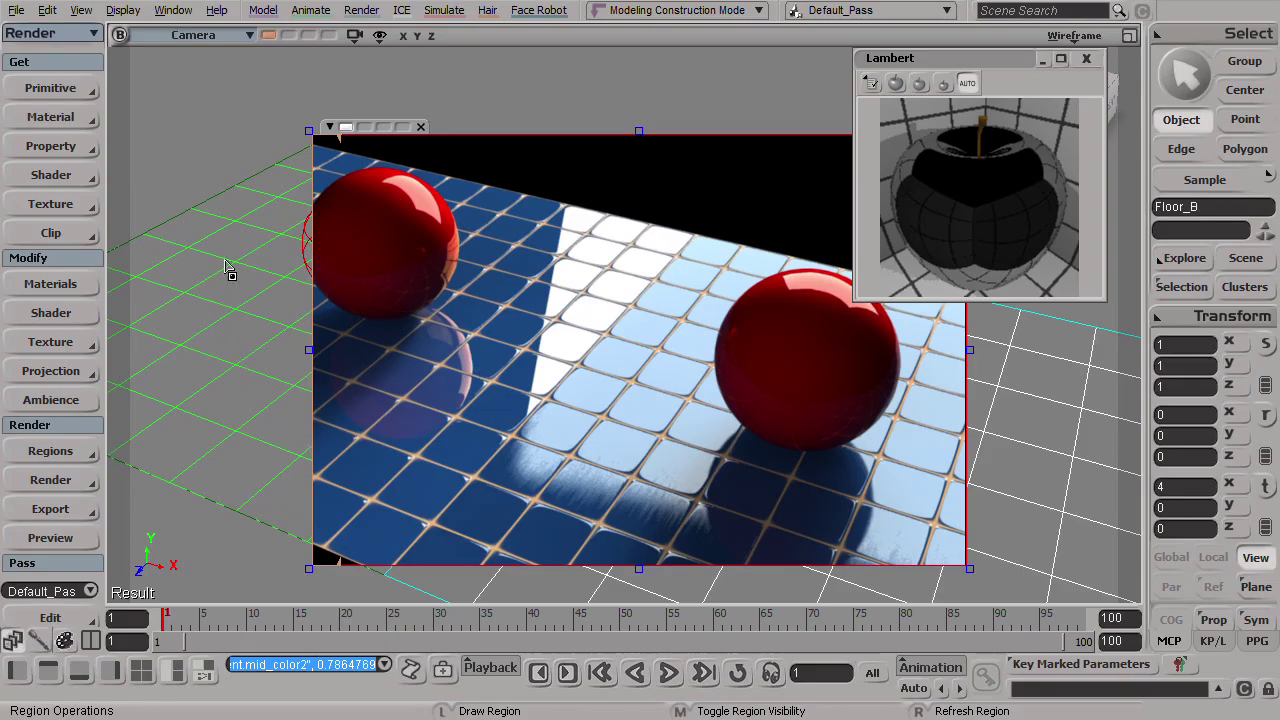
{"action": "middle_click", "coordinate": [238, 288]}
Reopen Floor_a's Render Tree and rearrange Grid1, Gradient and Incidence to make room.
{"action": "left_click", "coordinate": [270, 320]}
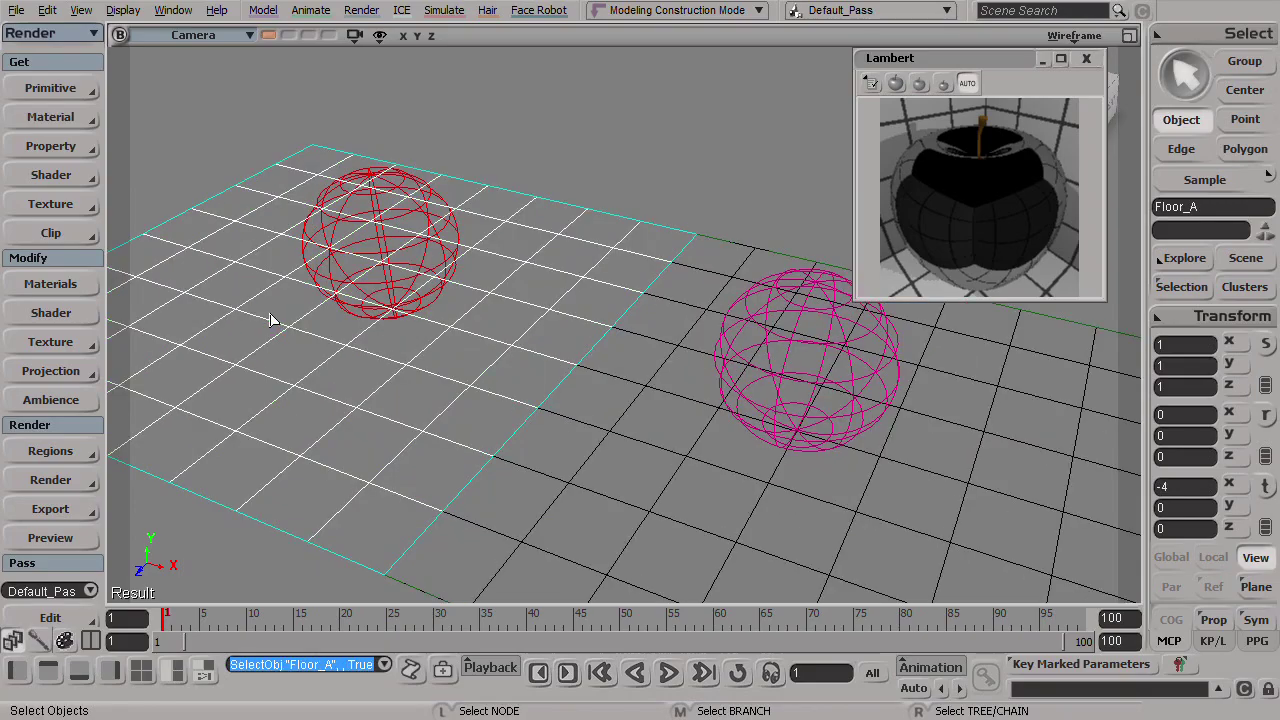
{"action": "key", "text": "7"}
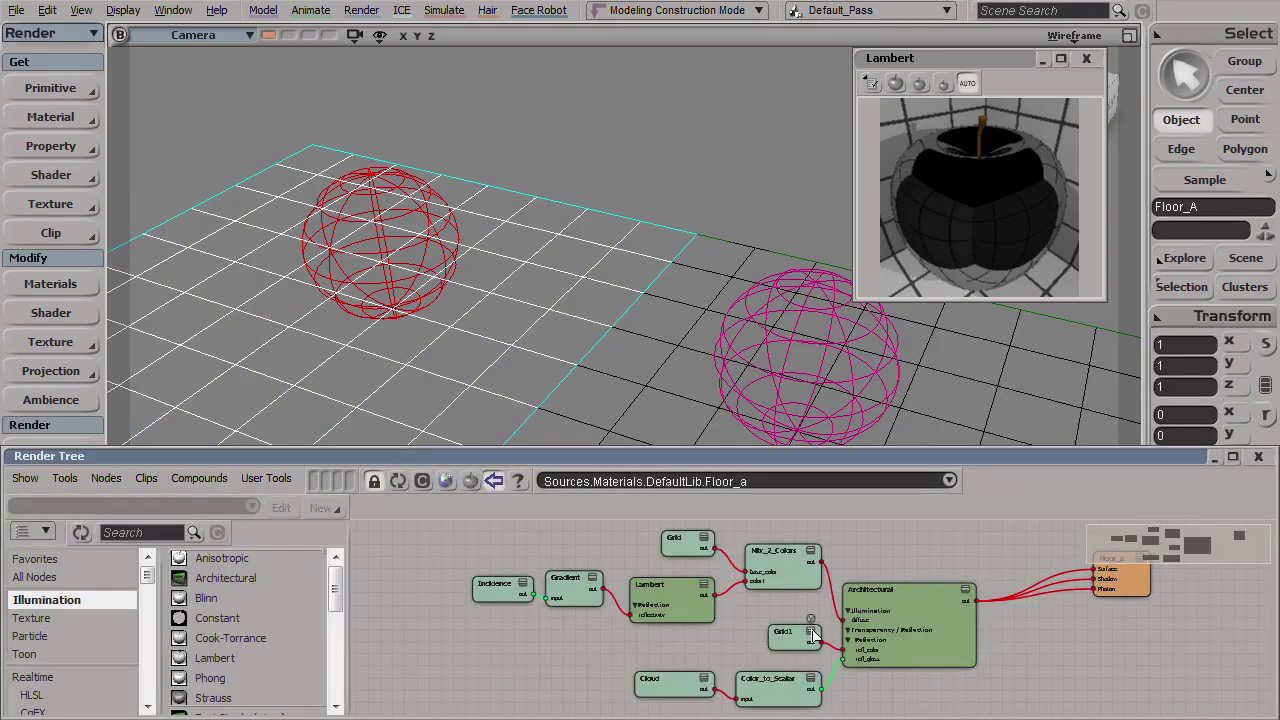
{"action": "scroll", "coordinate": [812, 630], "scroll_direction": "up", "scroll_amount": 2}
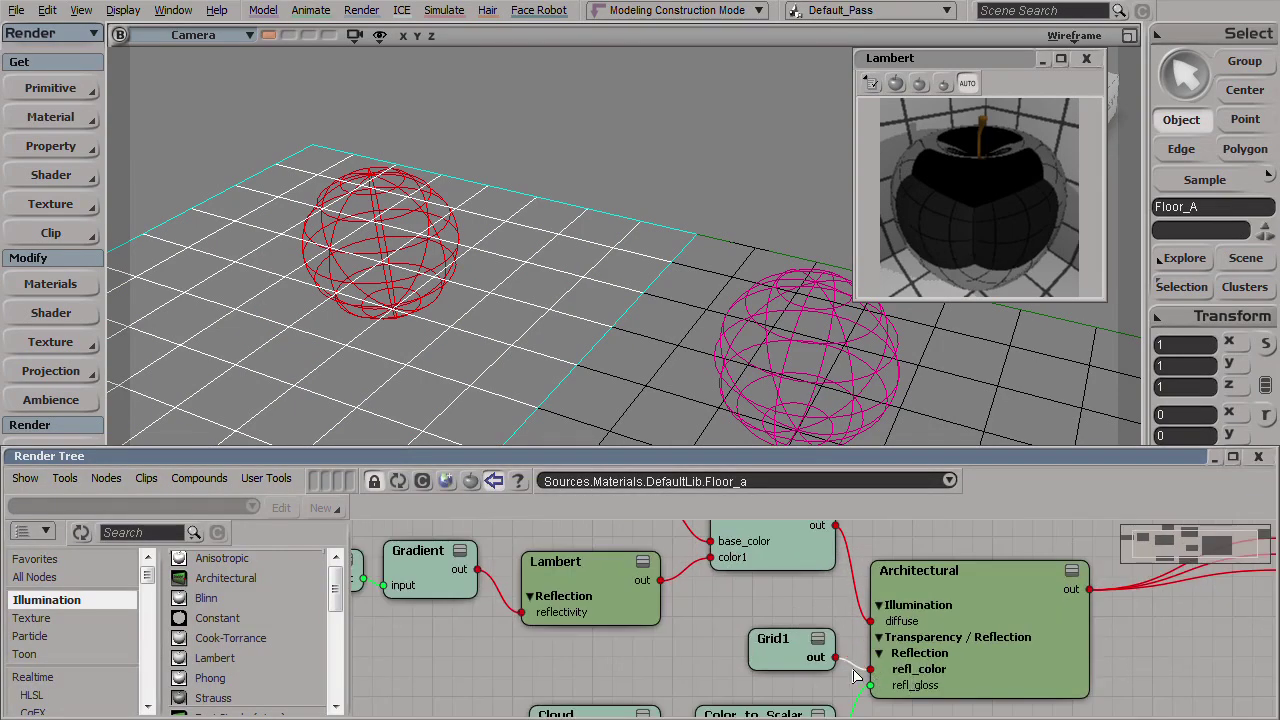
{"action": "left_click_drag", "start_coordinate": [806, 645], "coordinate": [533, 540]}
{"action": "middle_click_drag", "start_coordinate": [538, 550], "coordinate": [668, 645]}
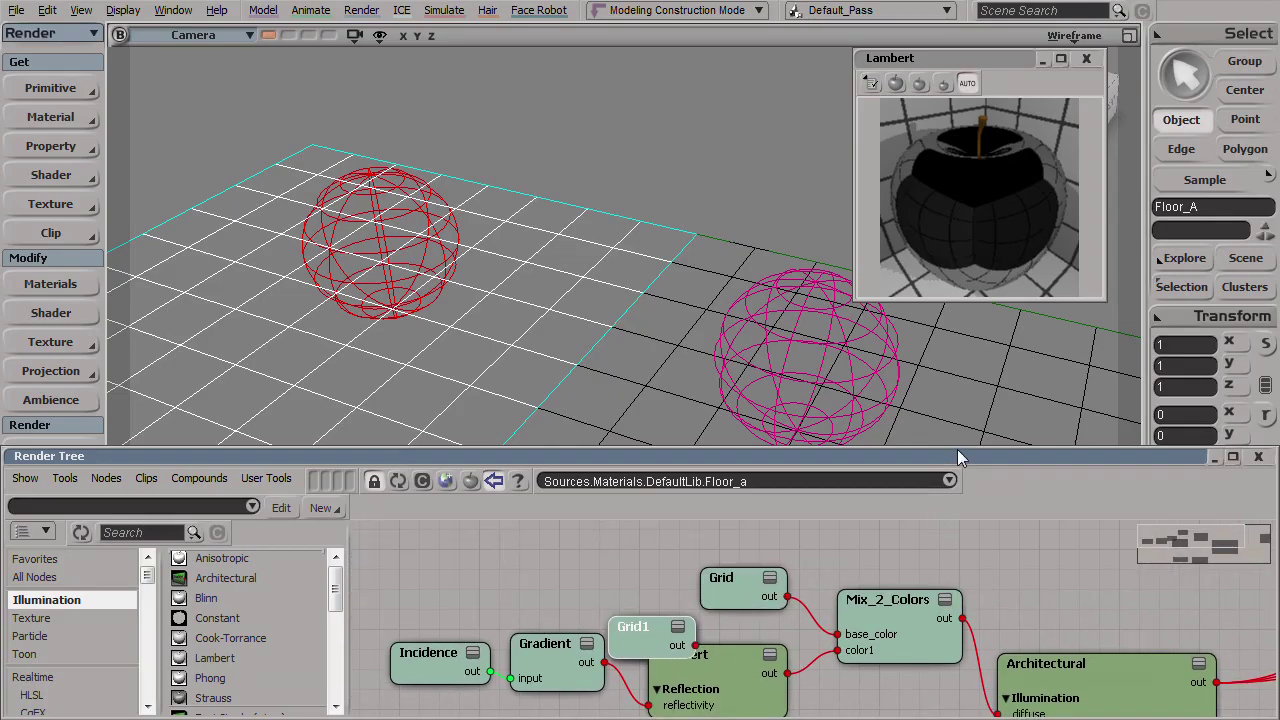
{"action": "left_click_drag", "start_coordinate": [957, 449], "coordinate": [957, 324]}
{"action": "left_click_drag", "start_coordinate": [722, 597], "coordinate": [607, 554]}
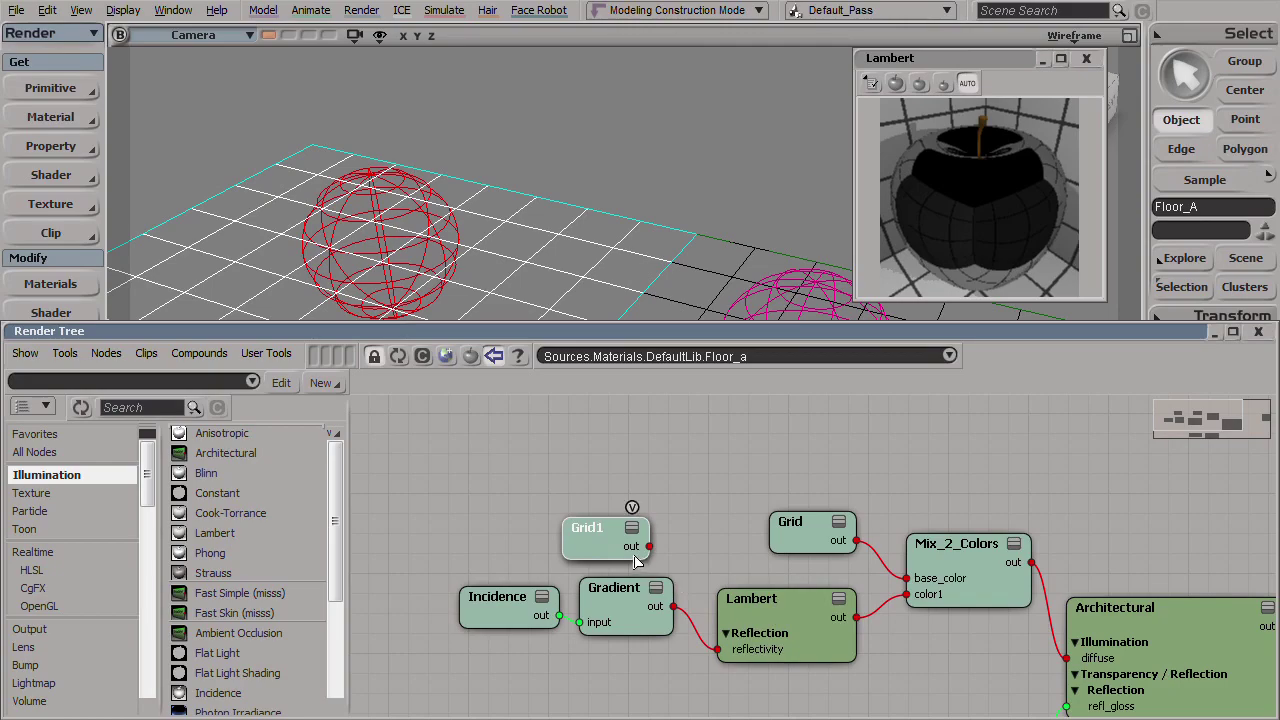
{"action": "left_click_drag", "start_coordinate": [612, 612], "coordinate": [595, 655]}
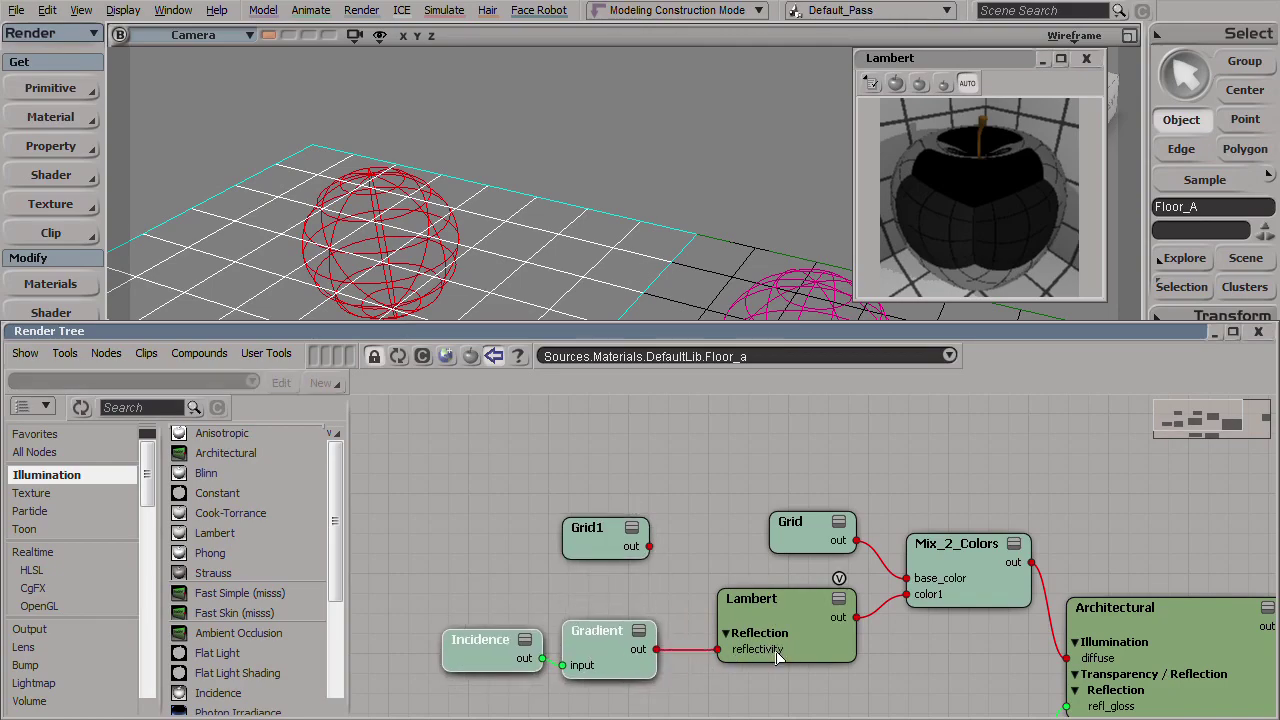
Add a Mix 2 Colors node from Mixers and connect it to Lambert's reflectivity.
{"action": "left_click_drag", "start_coordinate": [148, 482], "coordinate": [148, 552]}
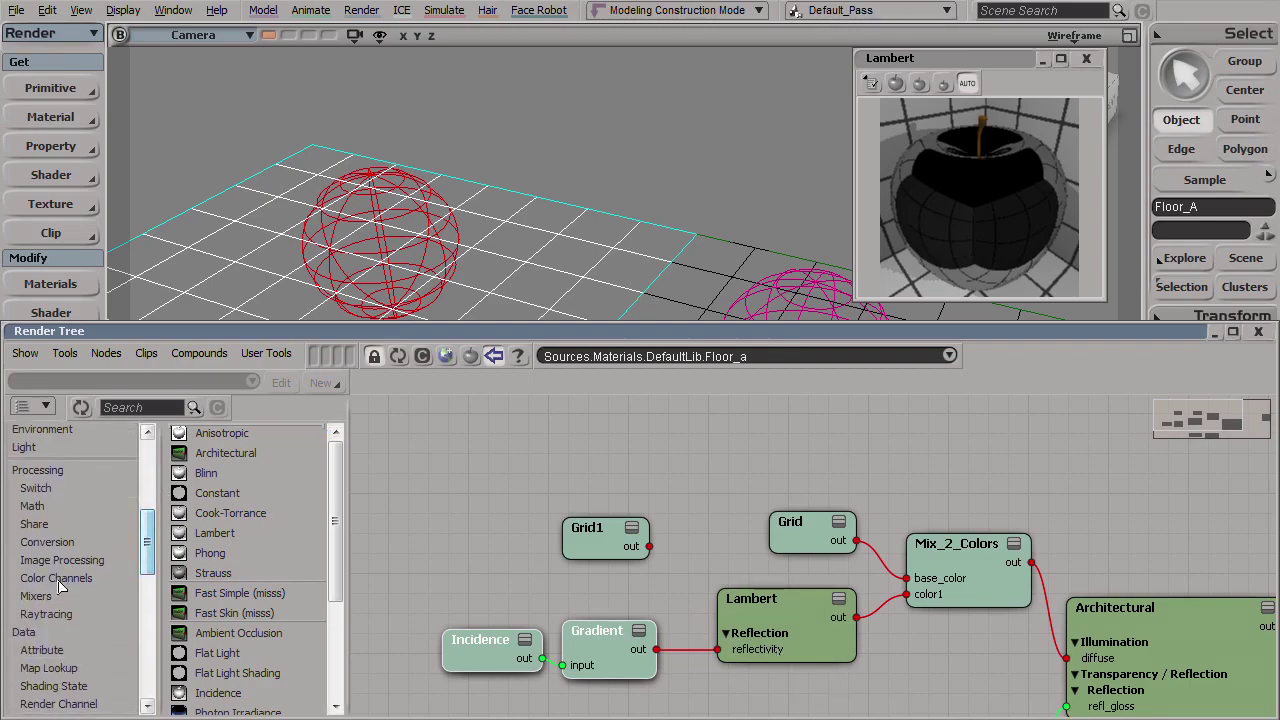
{"action": "left_click", "coordinate": [66, 594]}
{"action": "left_click_drag", "start_coordinate": [215, 489], "coordinate": [778, 616]}
{"action": "left_click", "coordinate": [839, 660]}
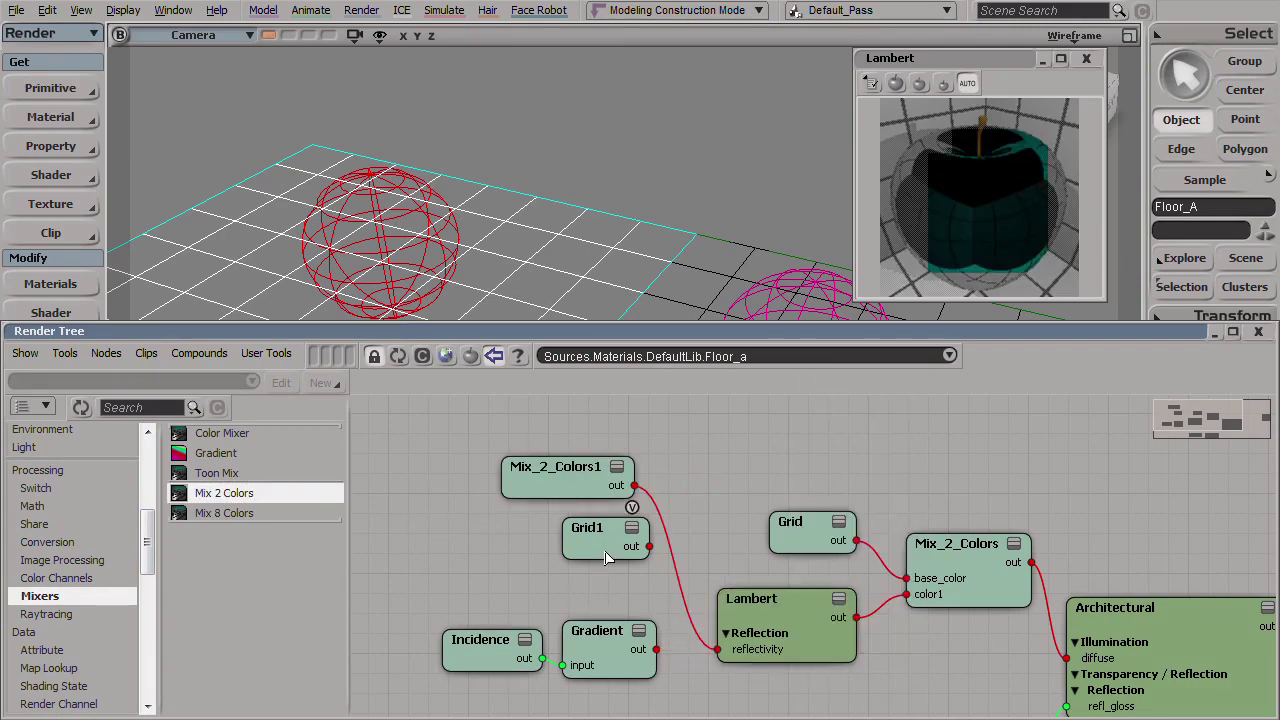
Plug Grid1's output into Mix_2_Colors1's base_color input.
{"action": "left_click_drag", "start_coordinate": [595, 530], "coordinate": [398, 541]}
{"action": "left_click_drag", "start_coordinate": [543, 486], "coordinate": [575, 575]}
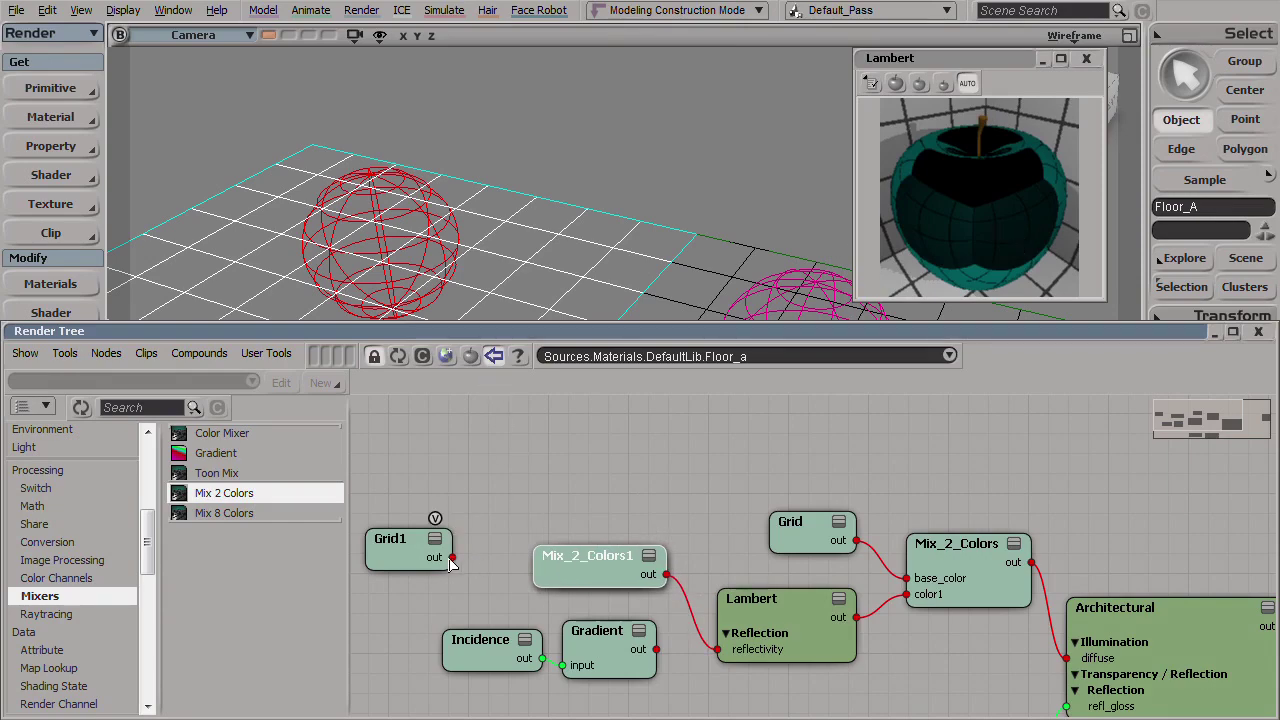
{"action": "left_click_drag", "start_coordinate": [450, 565], "coordinate": [612, 560]}
{"action": "left_click", "coordinate": [655, 551]}
{"action": "double_click", "coordinate": [585, 585]}
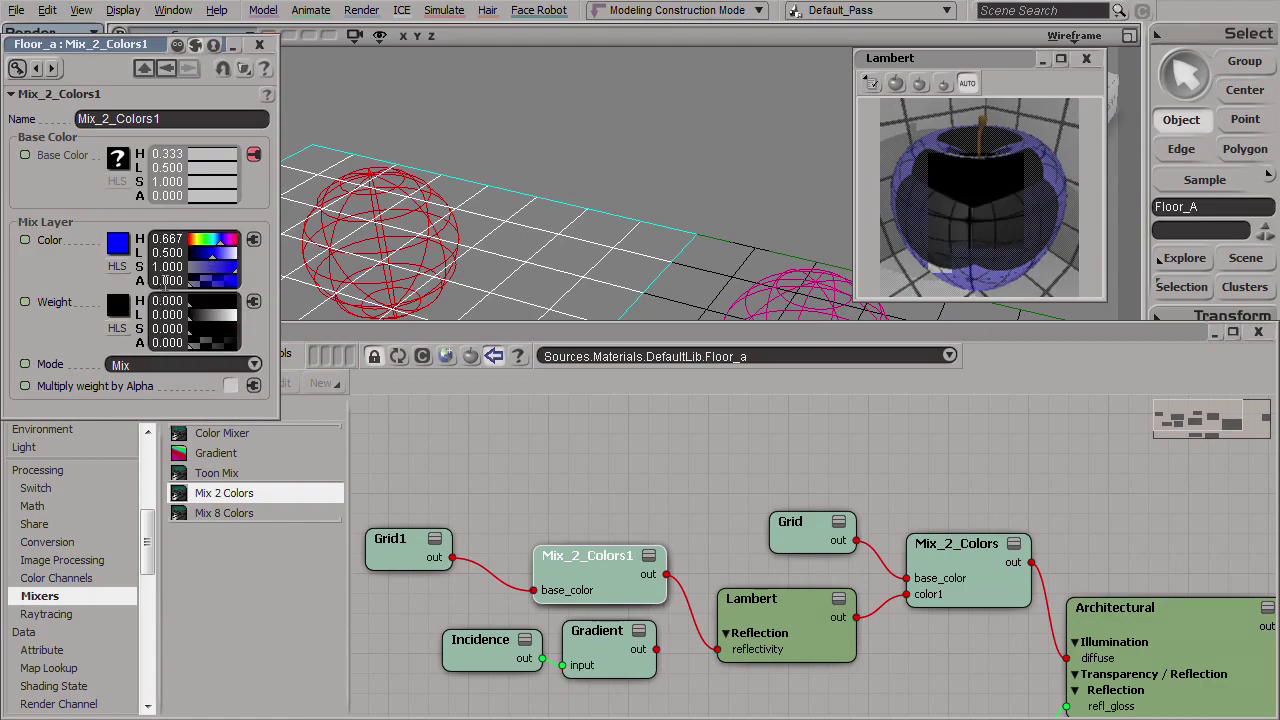
Close the Mix_2_Colors1 properties and open the Grid texture's property page.
{"action": "left_click", "coordinate": [259, 45]}
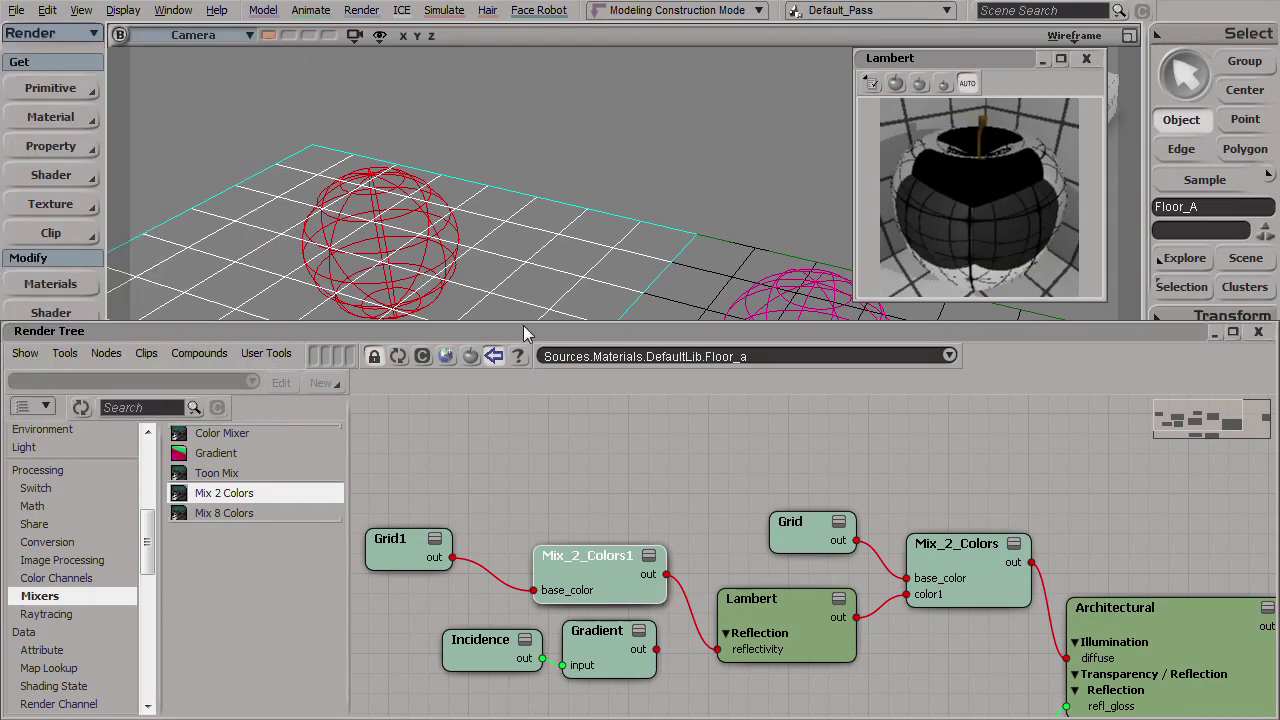
{"action": "middle_click_drag", "start_coordinate": [826, 540], "coordinate": [645, 548]}
{"action": "double_click", "coordinate": [650, 515]}
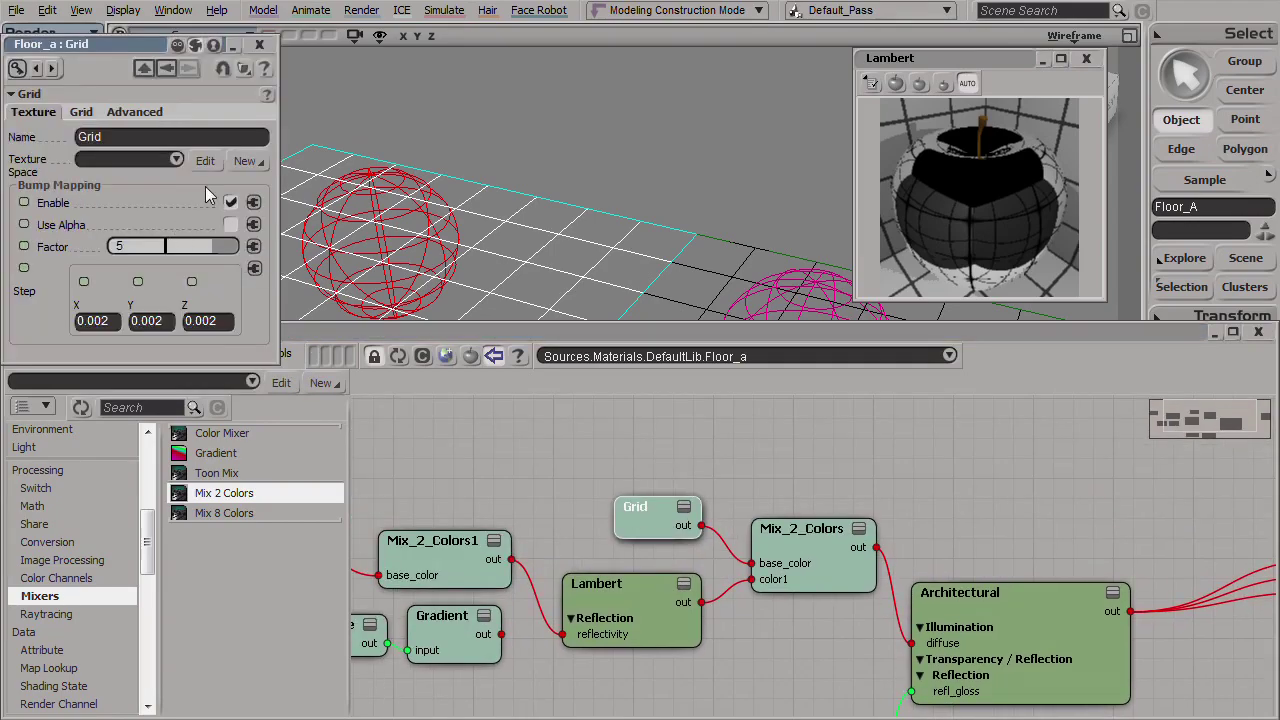
Close the Render Tree and draw a render region over the floor grid.
{"action": "double_click", "coordinate": [456, 341]}
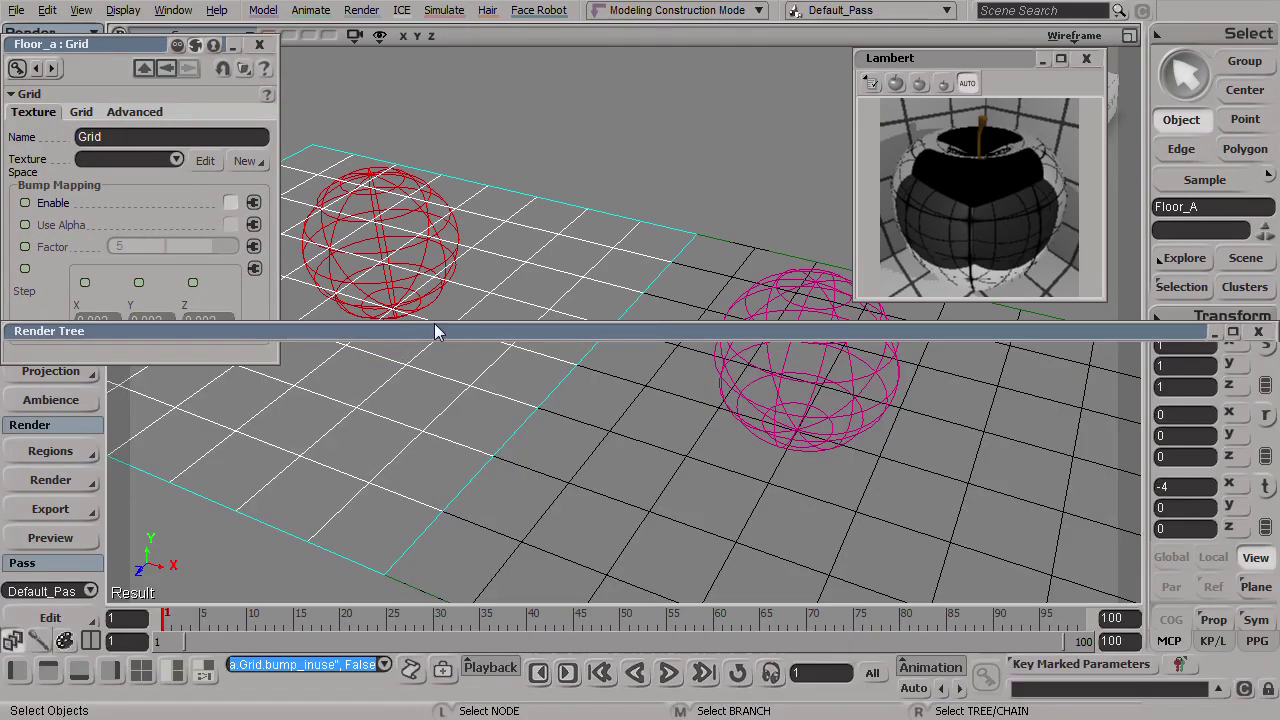
{"action": "double_click", "coordinate": [437, 331]}
{"action": "left_click", "coordinate": [1257, 333]}
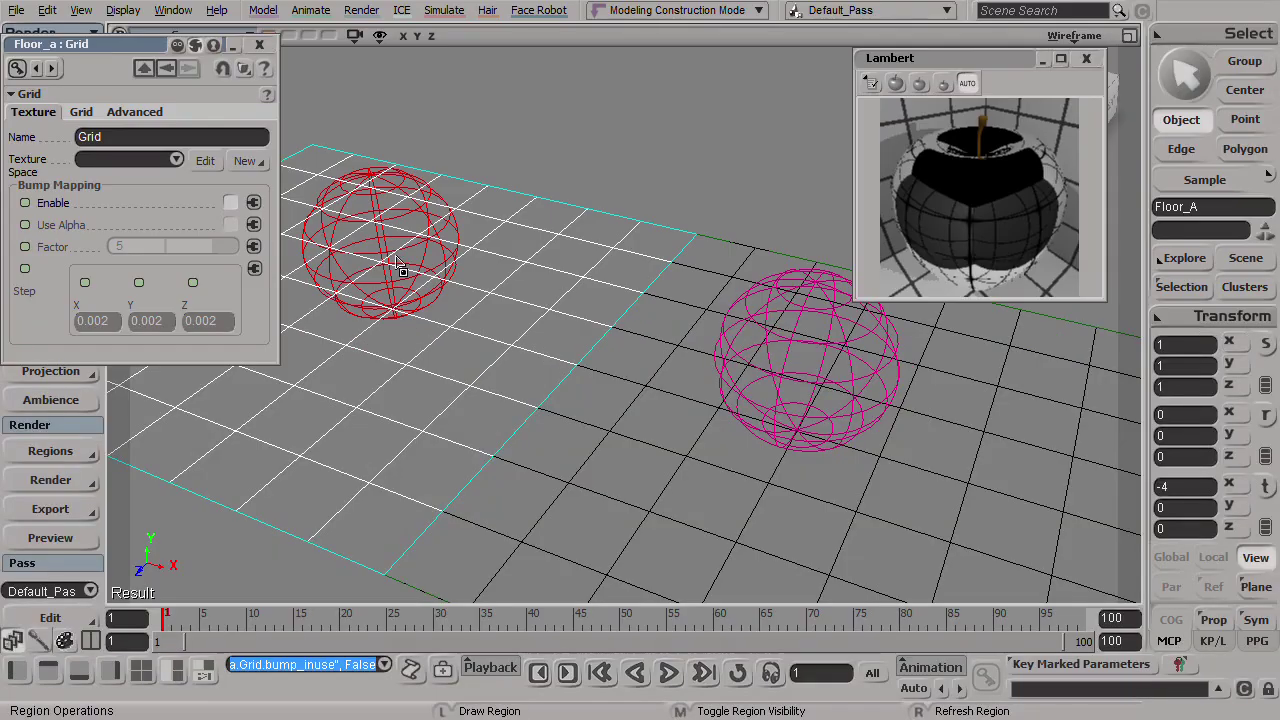
{"action": "left_click_drag", "start_coordinate": [398, 236], "coordinate": [592, 370]}
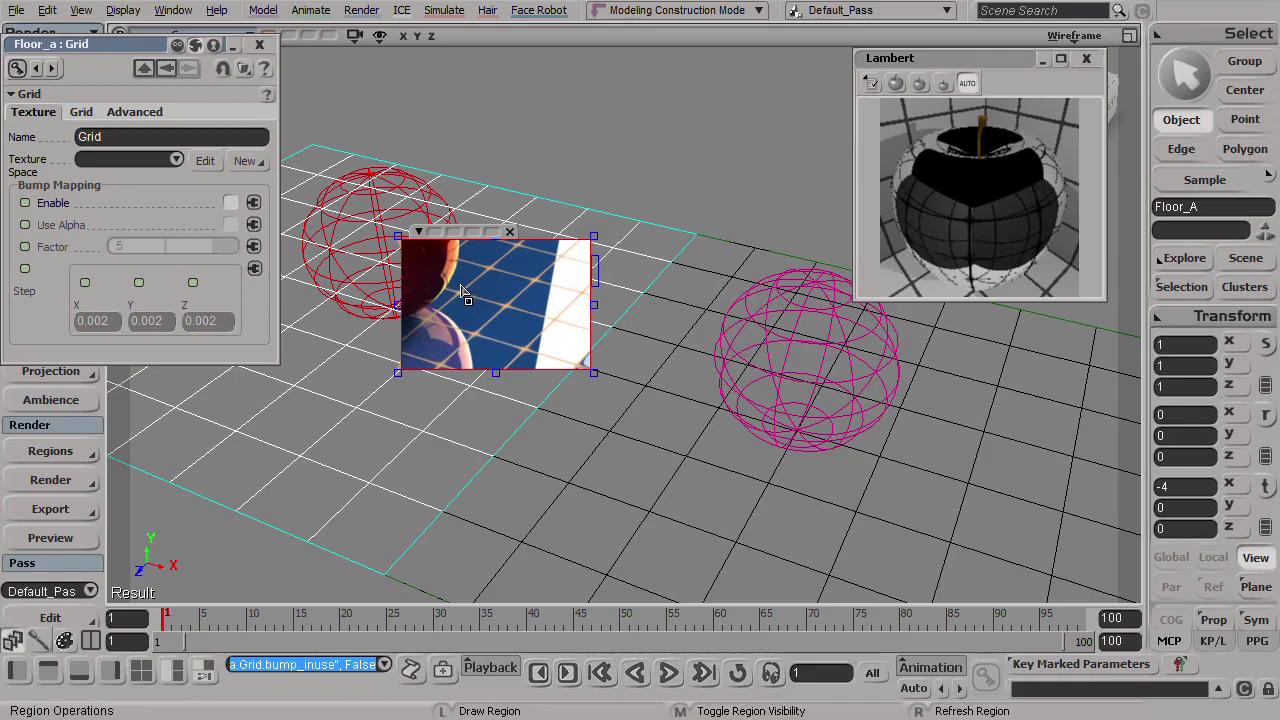
Reopen Floor_a's Render Tree and connect Gradient's output to Mix_2_Colors1's color1 input.
{"action": "key", "text": "7"}
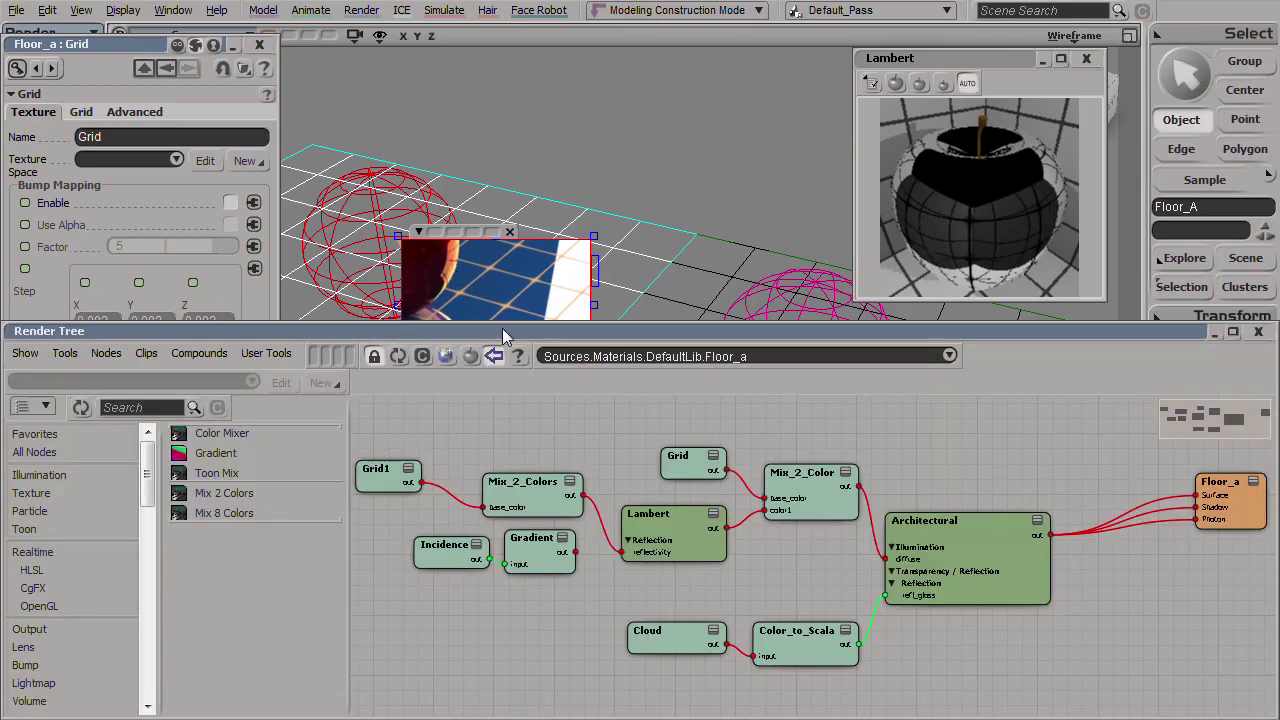
{"action": "scroll", "coordinate": [561, 565], "scroll_direction": "up", "scroll_amount": 3}
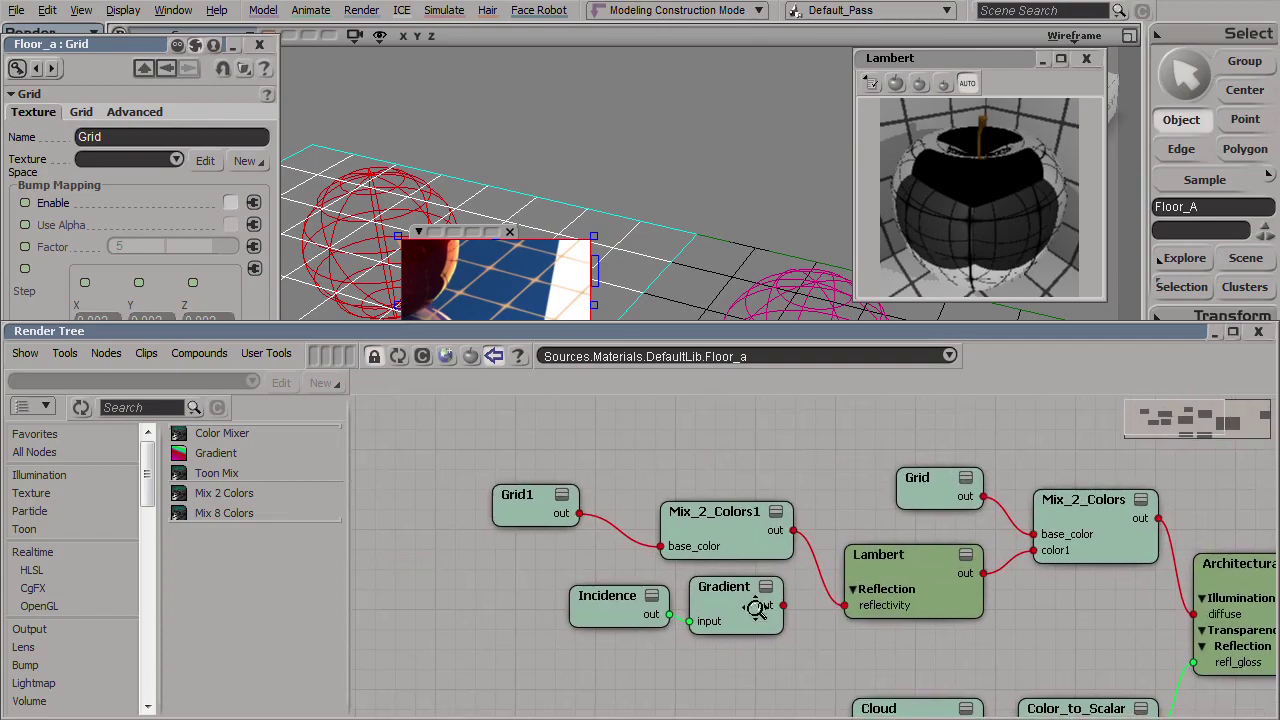
{"action": "left_click_drag", "start_coordinate": [614, 586], "coordinate": [720, 528]}
{"action": "left_click", "coordinate": [757, 543]}
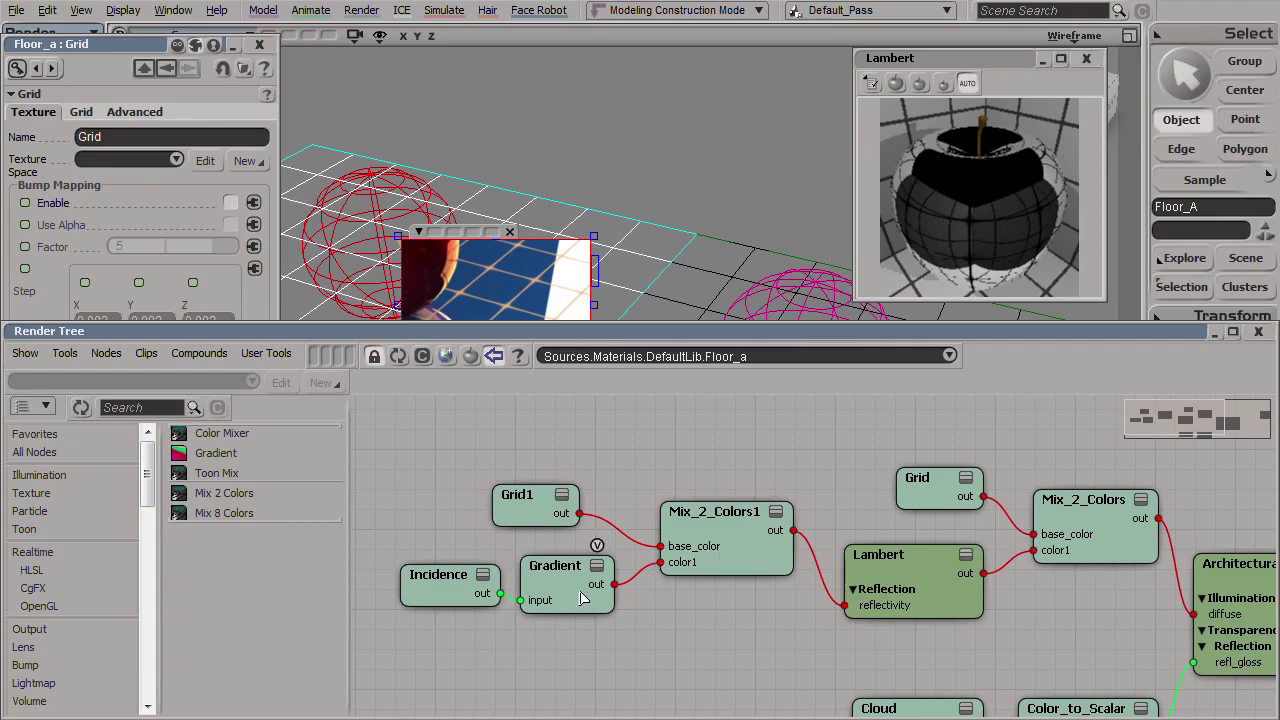
Set Mix_2_Colors1's blend mode to Screen.
{"action": "double_click", "coordinate": [713, 553]}
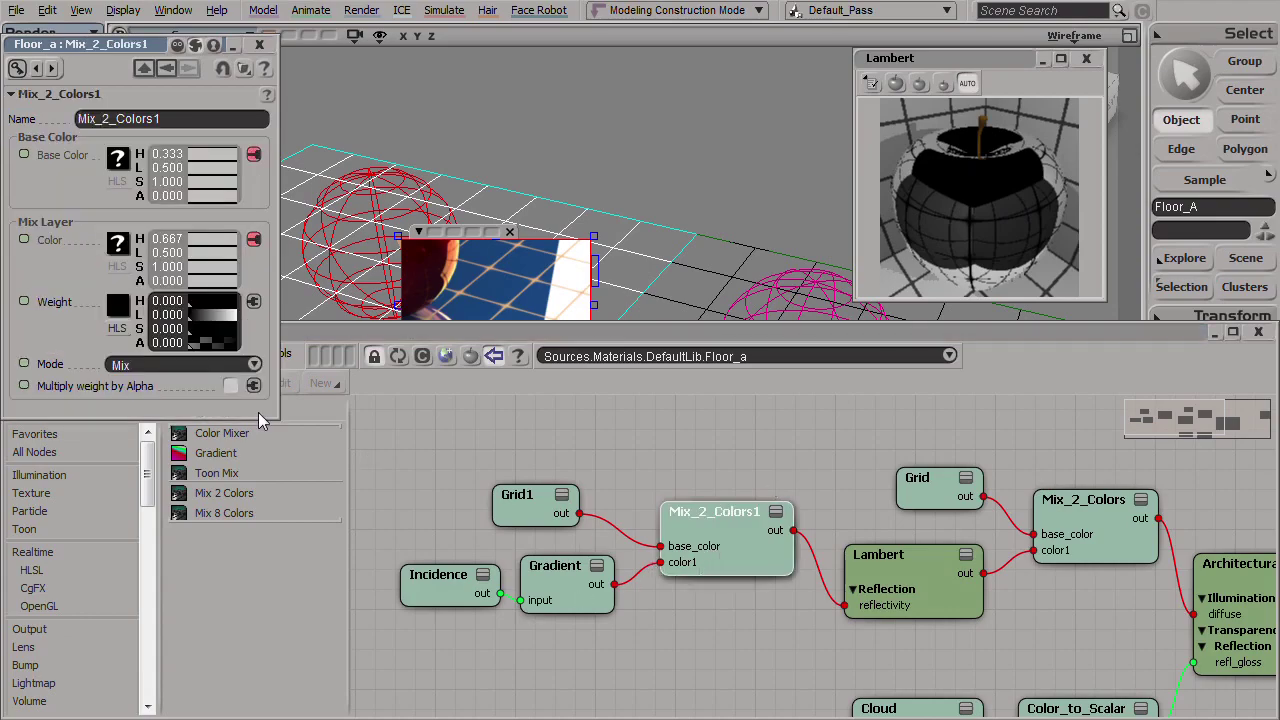
{"action": "left_click", "coordinate": [129, 368]}
{"action": "left_click", "coordinate": [133, 561]}
Switch Mix_2_Colors1's mode to Hide/Reveal (Multiply) and raise its weight to full white (1.0).
{"action": "left_click_drag", "start_coordinate": [280, 233], "coordinate": [378, 233]}
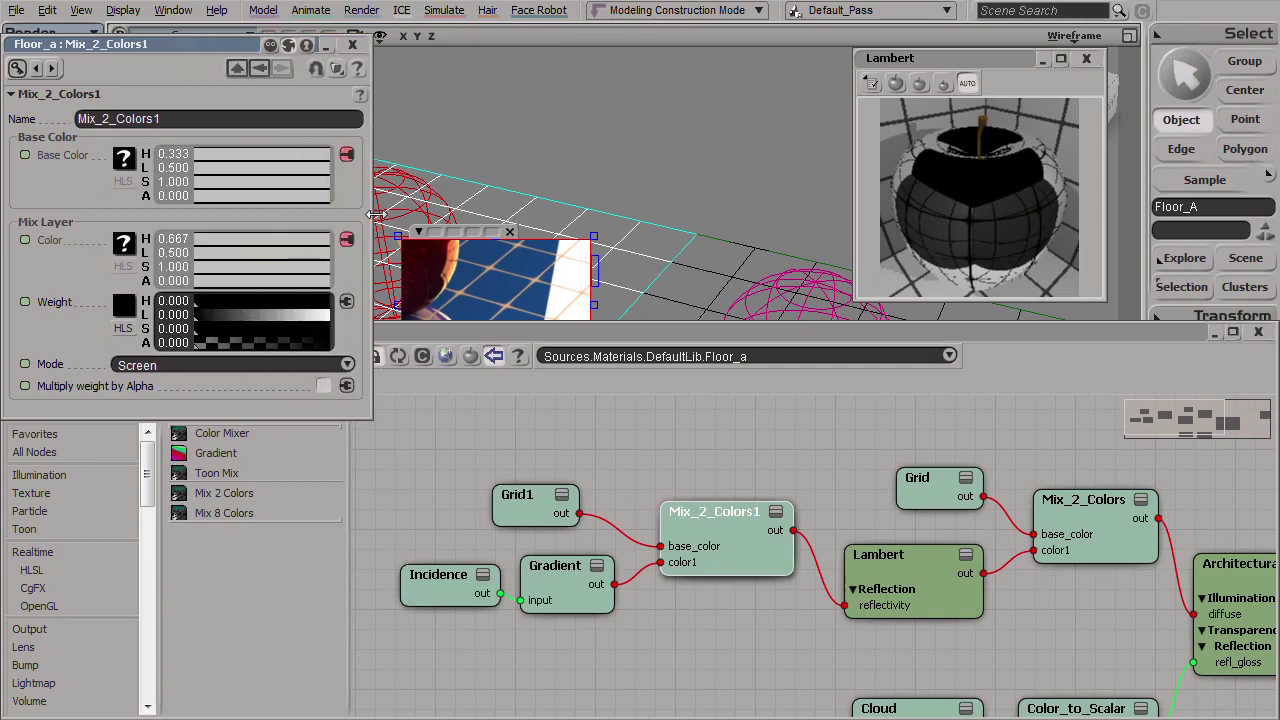
{"action": "left_click", "coordinate": [203, 364]}
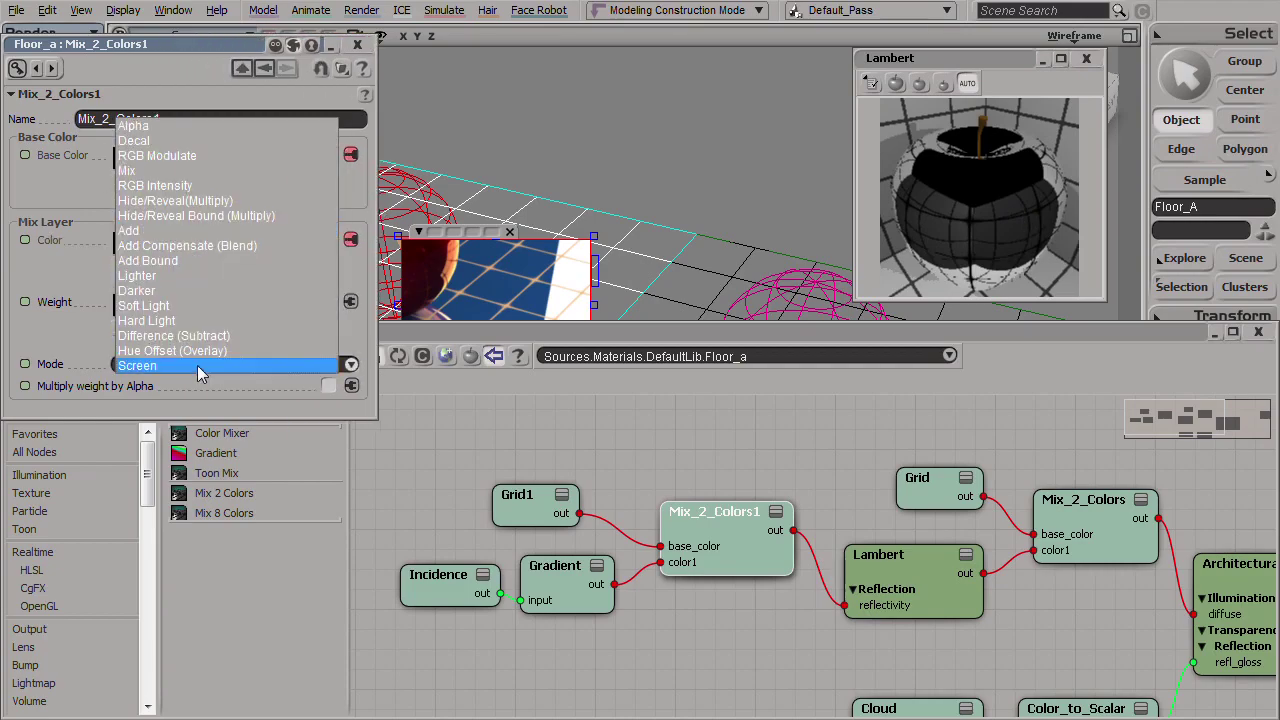
{"action": "left_click", "coordinate": [183, 201]}
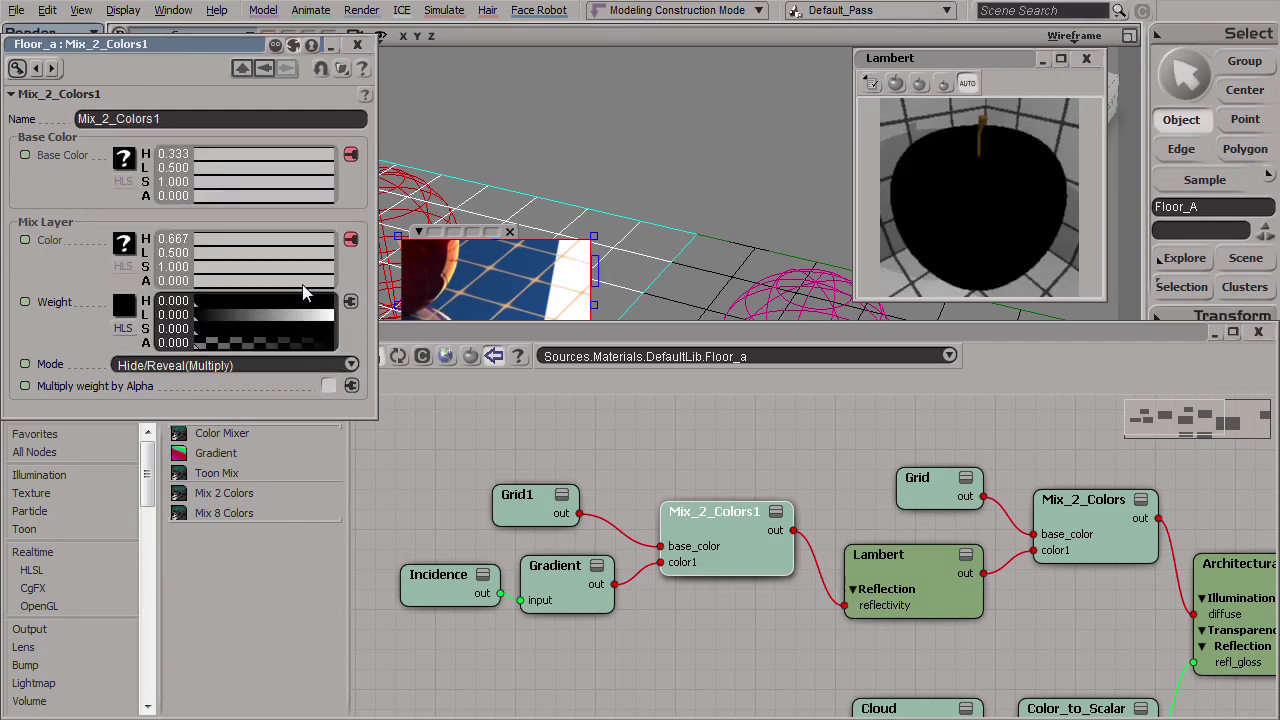
{"action": "left_click_drag", "start_coordinate": [255, 314], "coordinate": [340, 315]}
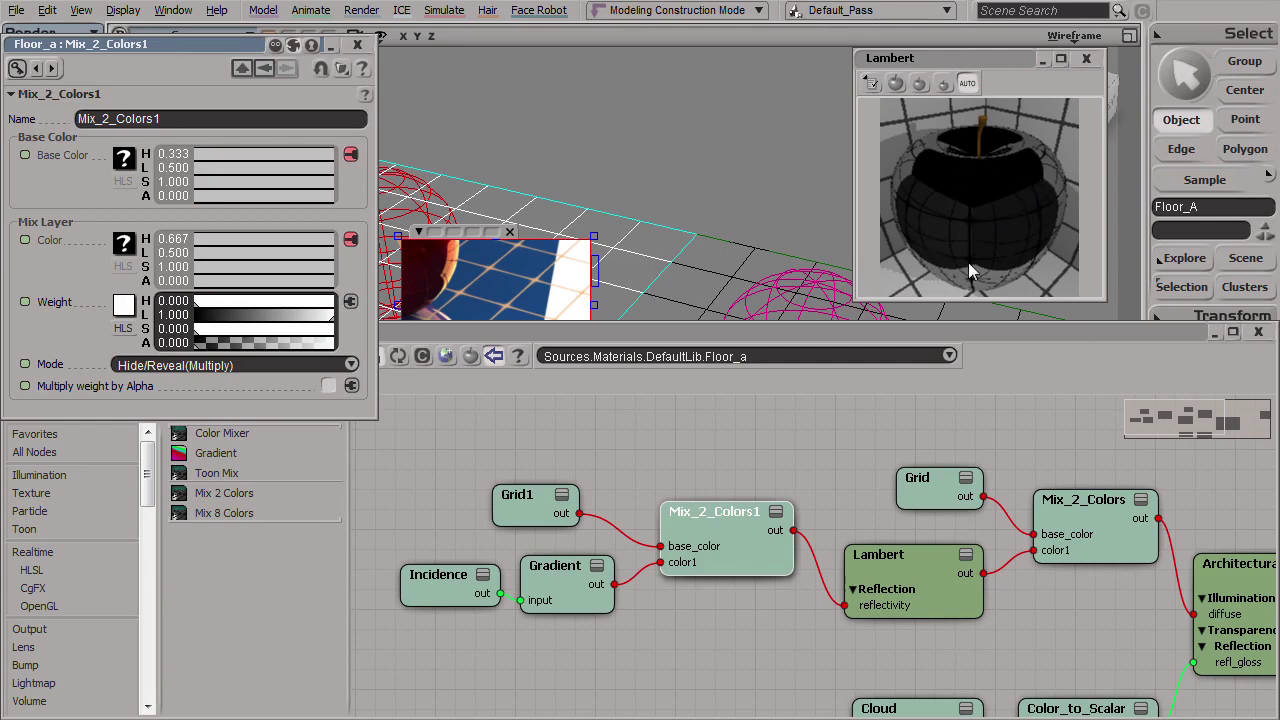
{"action": "left_click", "coordinate": [682, 337]}
{"action": "left_click_drag", "start_coordinate": [682, 337], "coordinate": [673, 378]}
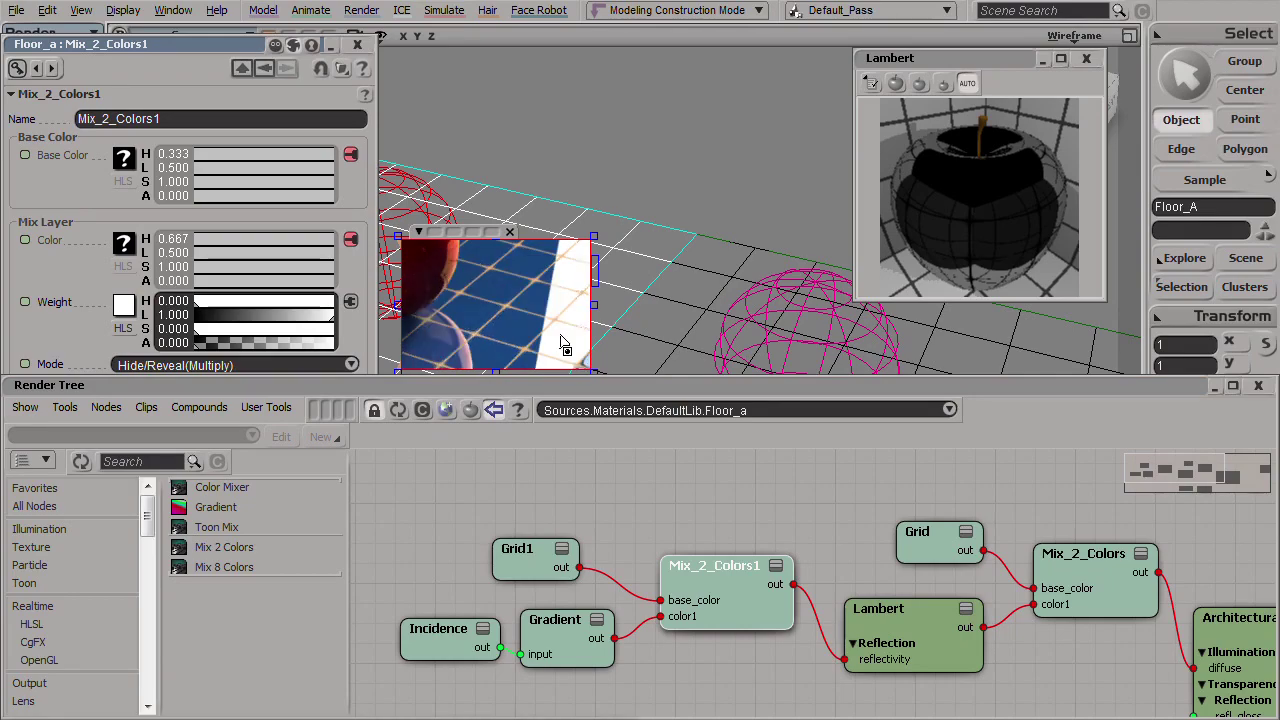
Check Bump Mapping Enable on the Grid node so the floor tiles render bumped at factor 5.
{"action": "left_click", "coordinate": [940, 540]}
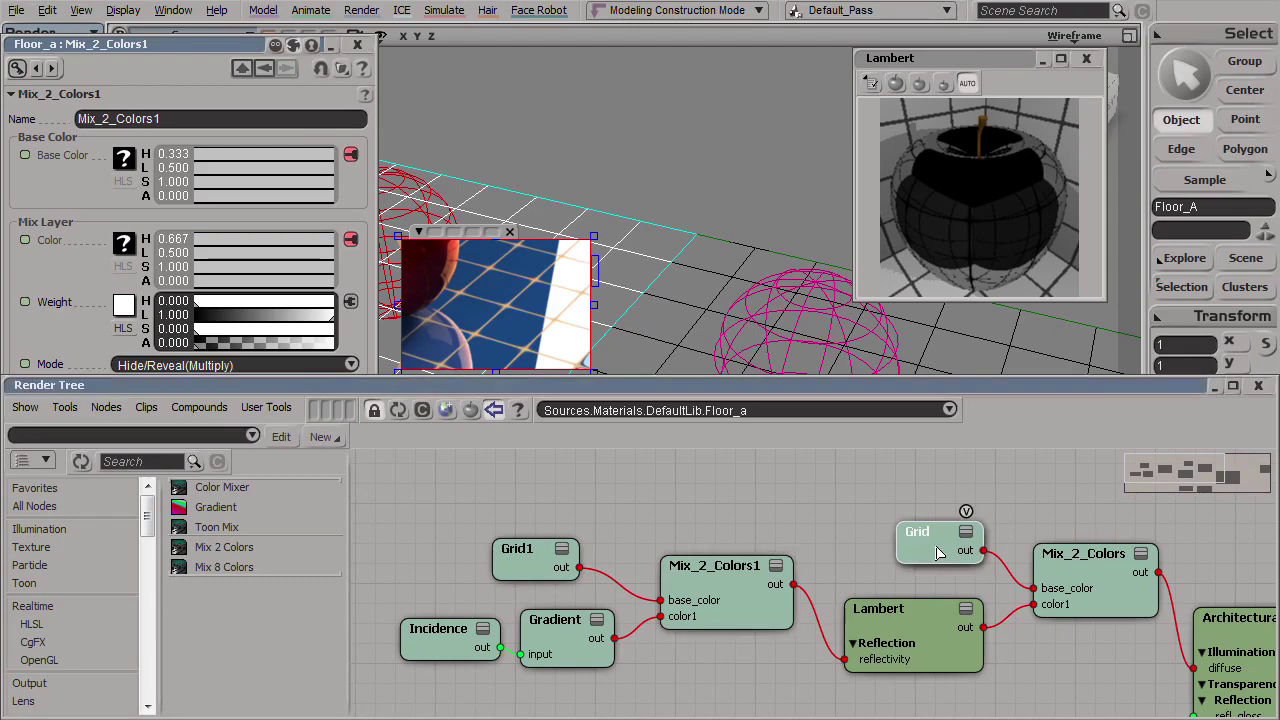
{"action": "left_click", "coordinate": [329, 203]}
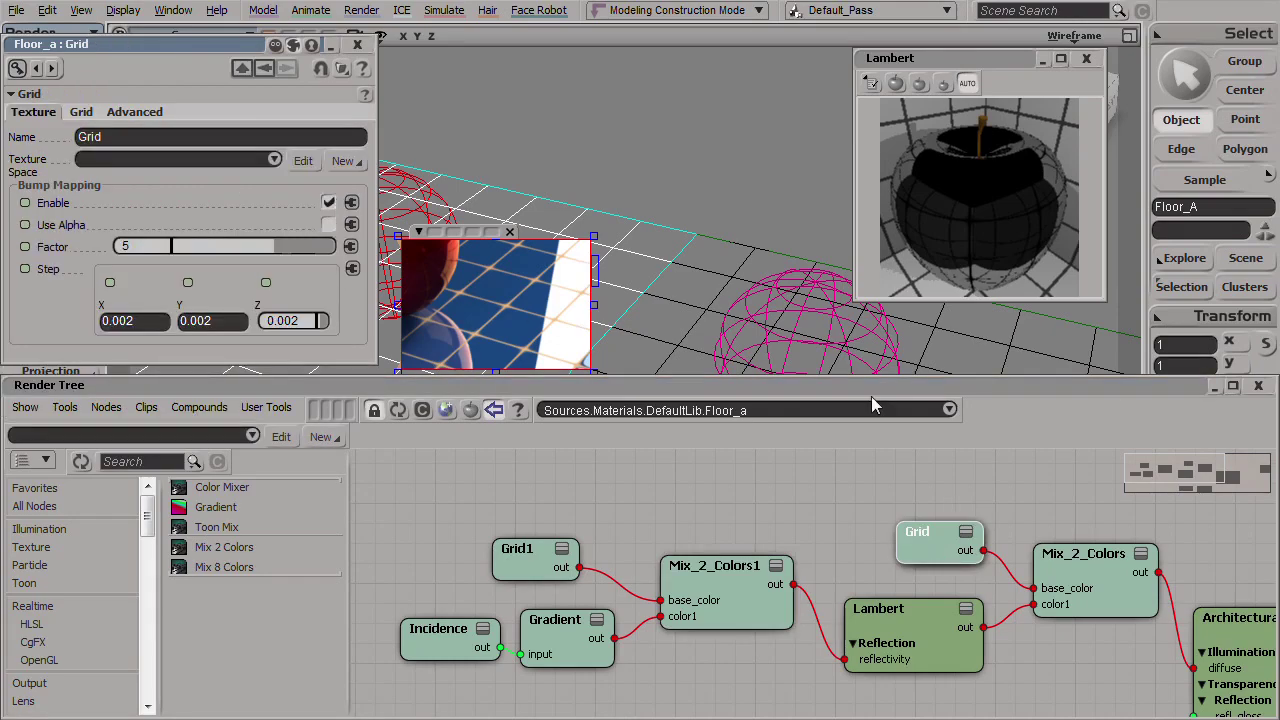
{"action": "double_click", "coordinate": [1107, 382]}
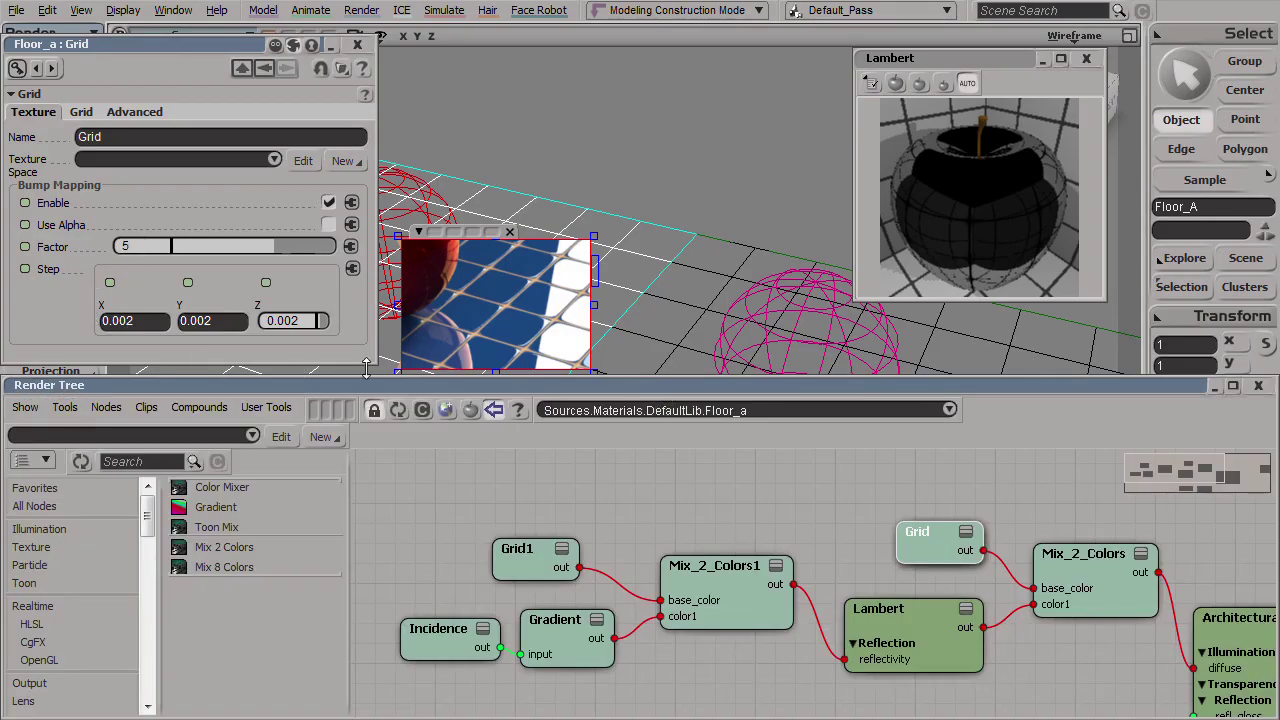
{"action": "middle_click_drag", "start_coordinate": [760, 527], "coordinate": [386, 477]}
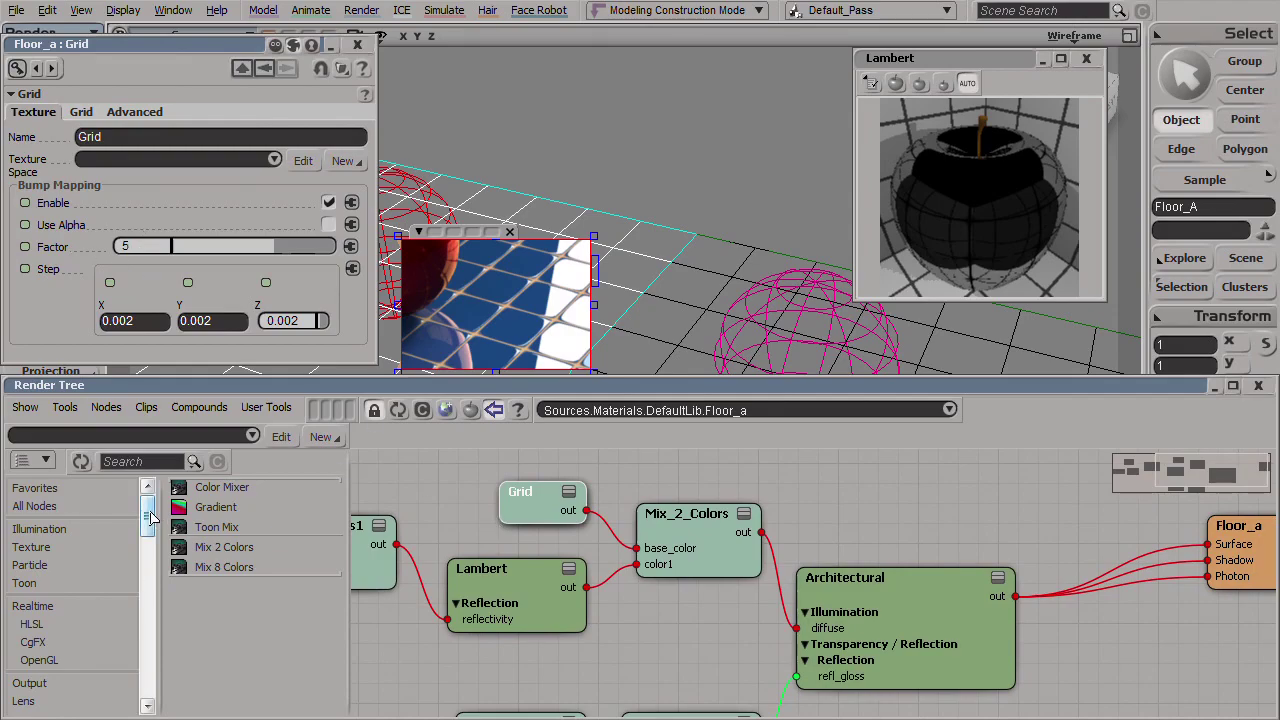
Add a Bump Map node and connect it to the Architectural node's overall_bump input.
{"action": "scroll", "coordinate": [150, 515], "scroll_direction": "down", "scroll_amount": 4}
{"action": "left_click", "coordinate": [30, 580]}
{"action": "left_click", "coordinate": [26, 563]}
{"action": "left_click_drag", "start_coordinate": [220, 527], "coordinate": [577, 665]}
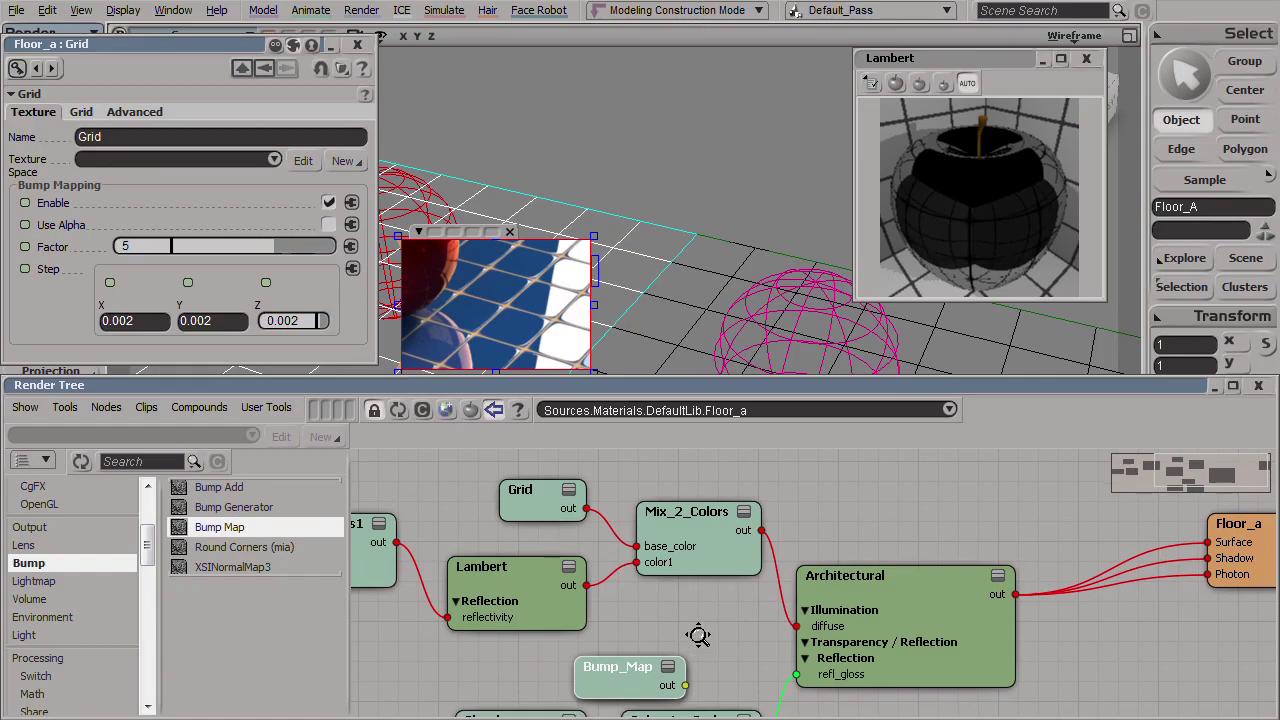
{"action": "scroll", "coordinate": [690, 658], "scroll_direction": "down", "scroll_amount": 1}
{"action": "left_click_drag", "start_coordinate": [682, 655], "coordinate": [928, 635]}
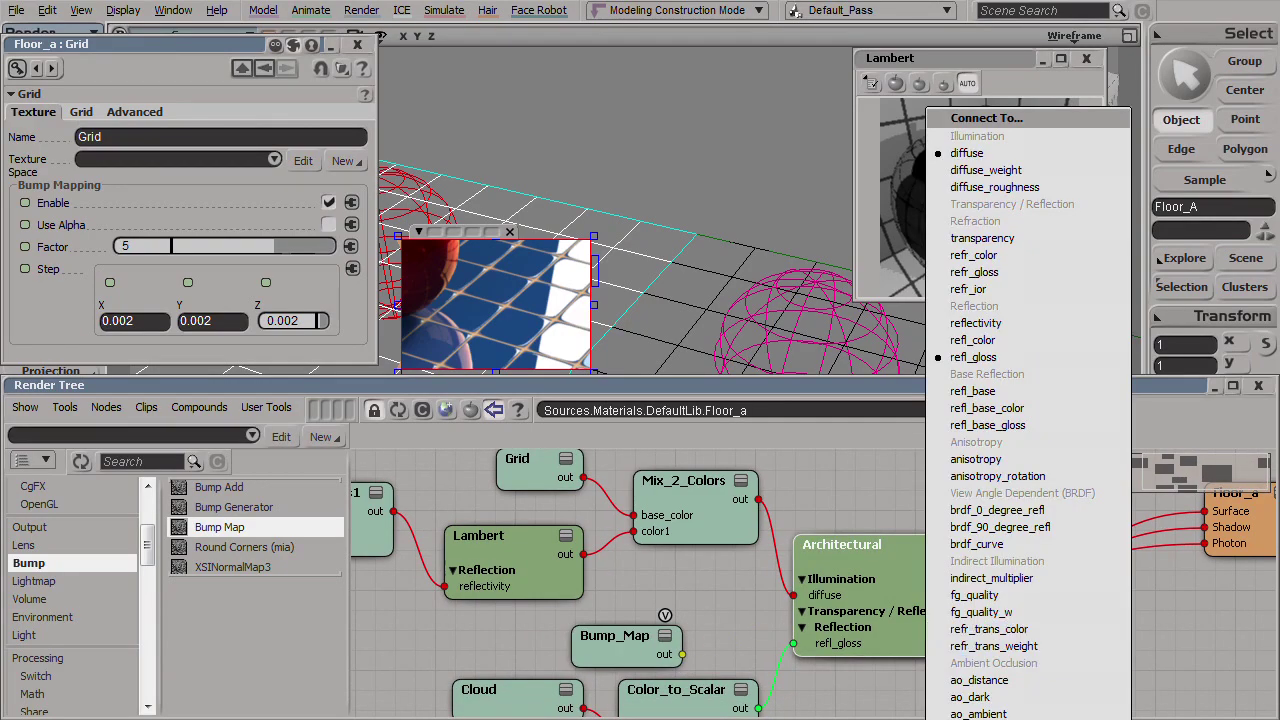
{"action": "left_click", "coordinate": [985, 714]}
{"action": "left_click_drag", "start_coordinate": [610, 655], "coordinate": [660, 651]}
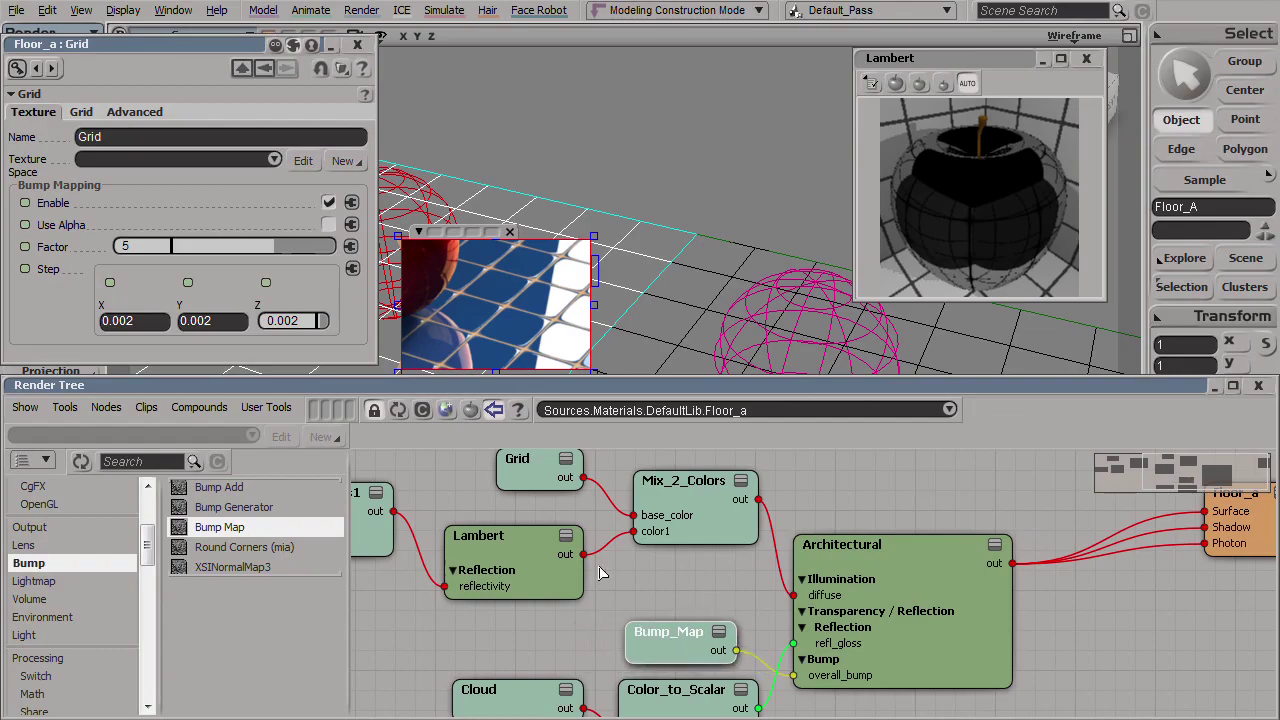
Turn off the Grid node's built-in bump mapping and open Grid1's color and width settings.
{"action": "left_click", "coordinate": [541, 477]}
{"action": "left_click", "coordinate": [328, 202]}
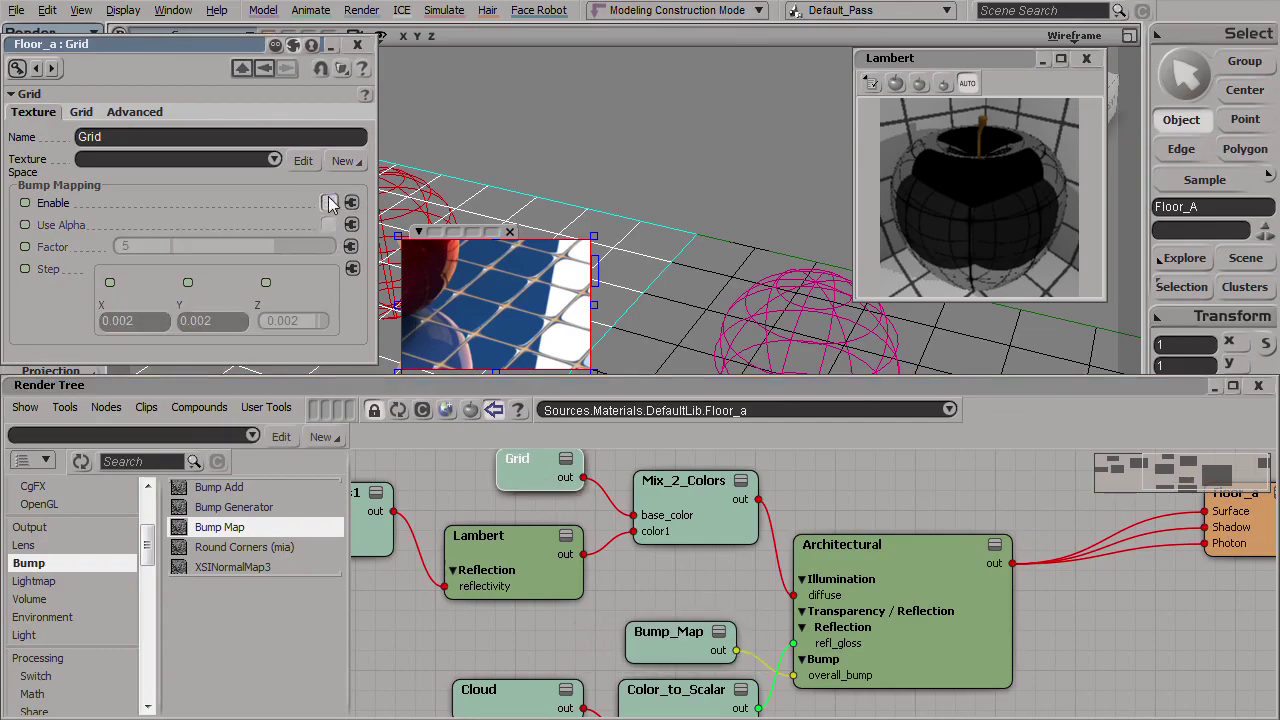
{"action": "middle_click_drag", "start_coordinate": [486, 590], "coordinate": [598, 596]}
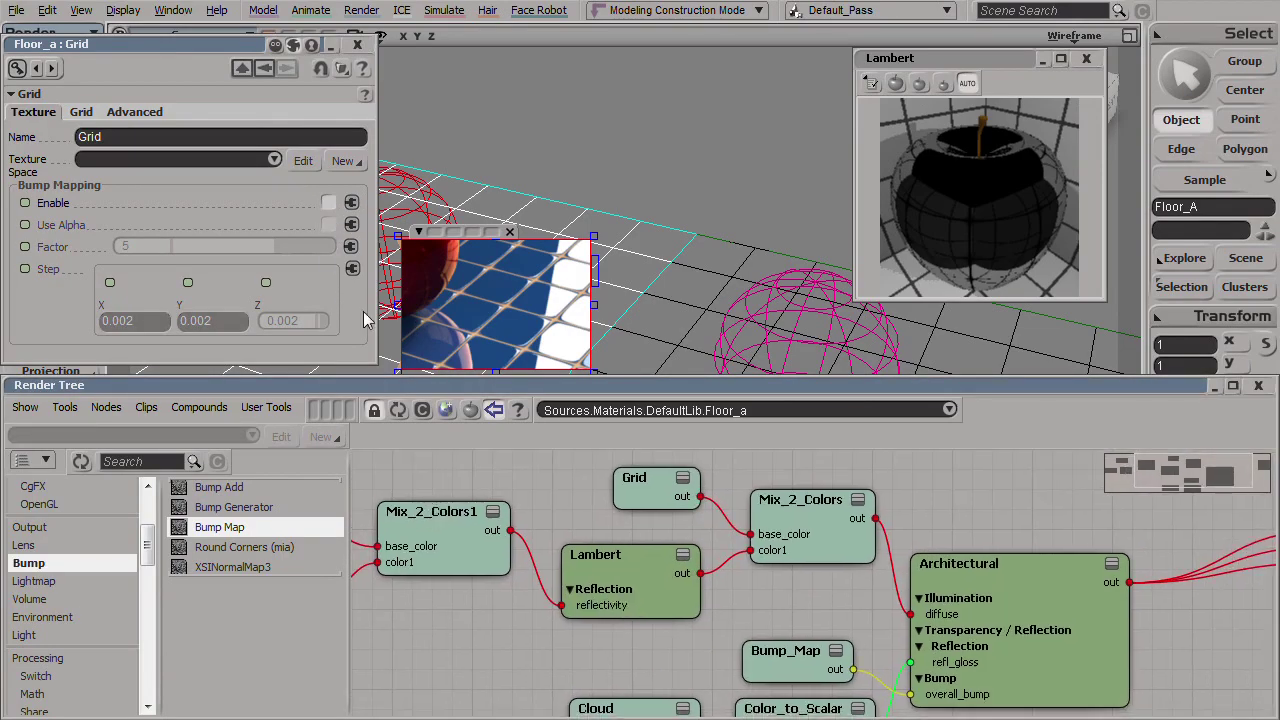
{"action": "middle_click_drag", "start_coordinate": [450, 617], "coordinate": [618, 622]}
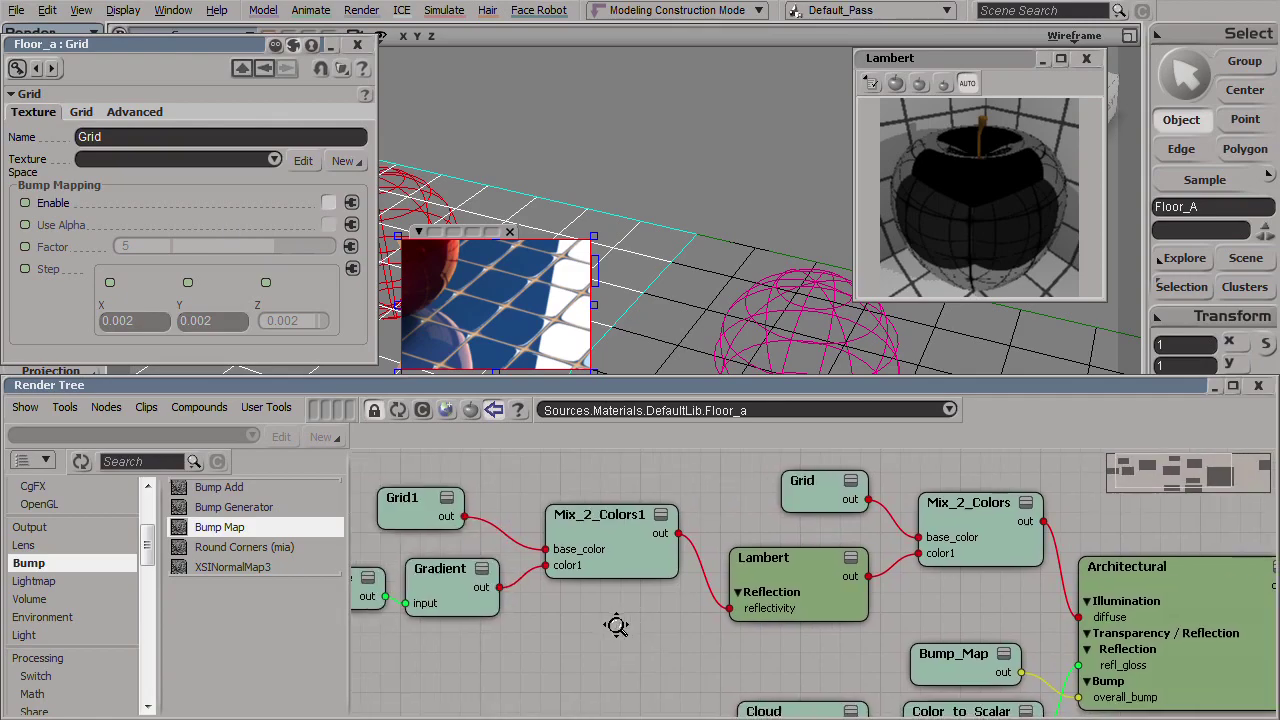
{"action": "left_click", "coordinate": [409, 518]}
{"action": "left_click", "coordinate": [81, 112]}
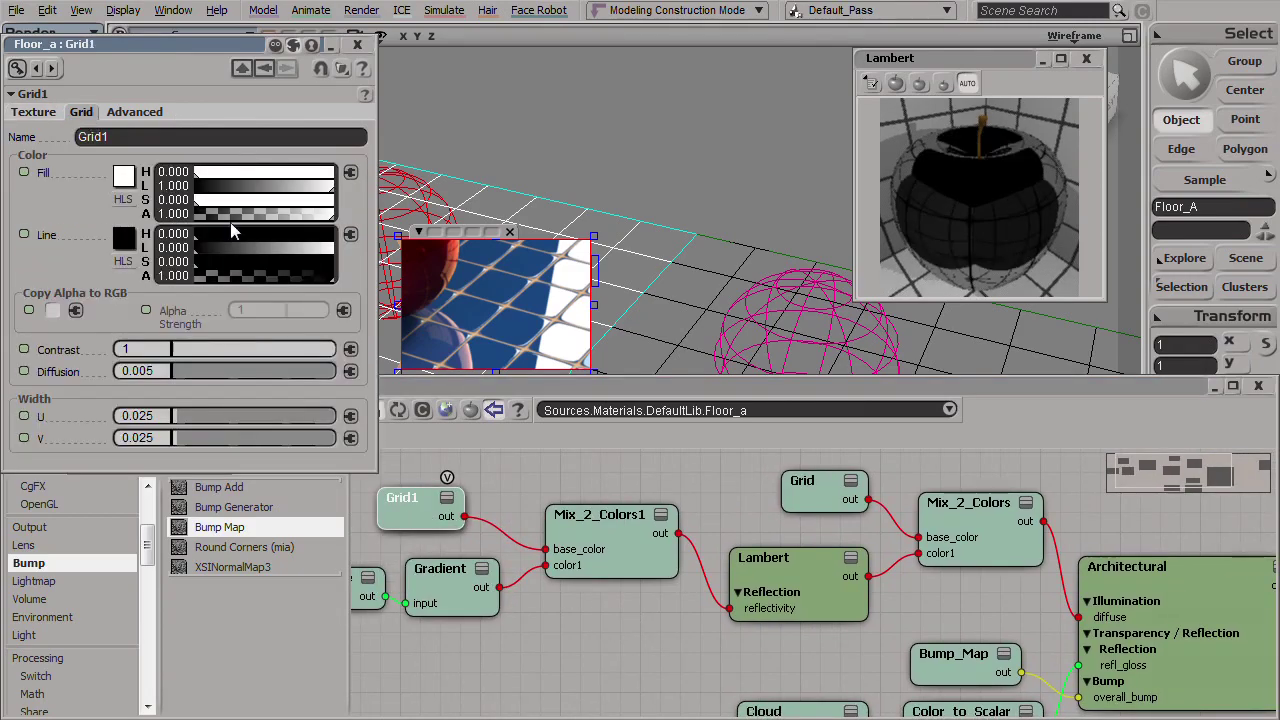
Duplicate Grid1 as Grid2 and feed Grid2 into Bump_Map's input.
{"action": "key", "text": "ctrl+c"}
{"action": "key", "text": "ctrl+v"}
{"action": "left_click_drag", "start_coordinate": [685, 622], "coordinate": [826, 676]}
{"action": "middle_click_drag", "start_coordinate": [826, 676], "coordinate": [632, 659]}
{"action": "left_click_drag", "start_coordinate": [651, 656], "coordinate": [812, 648]}
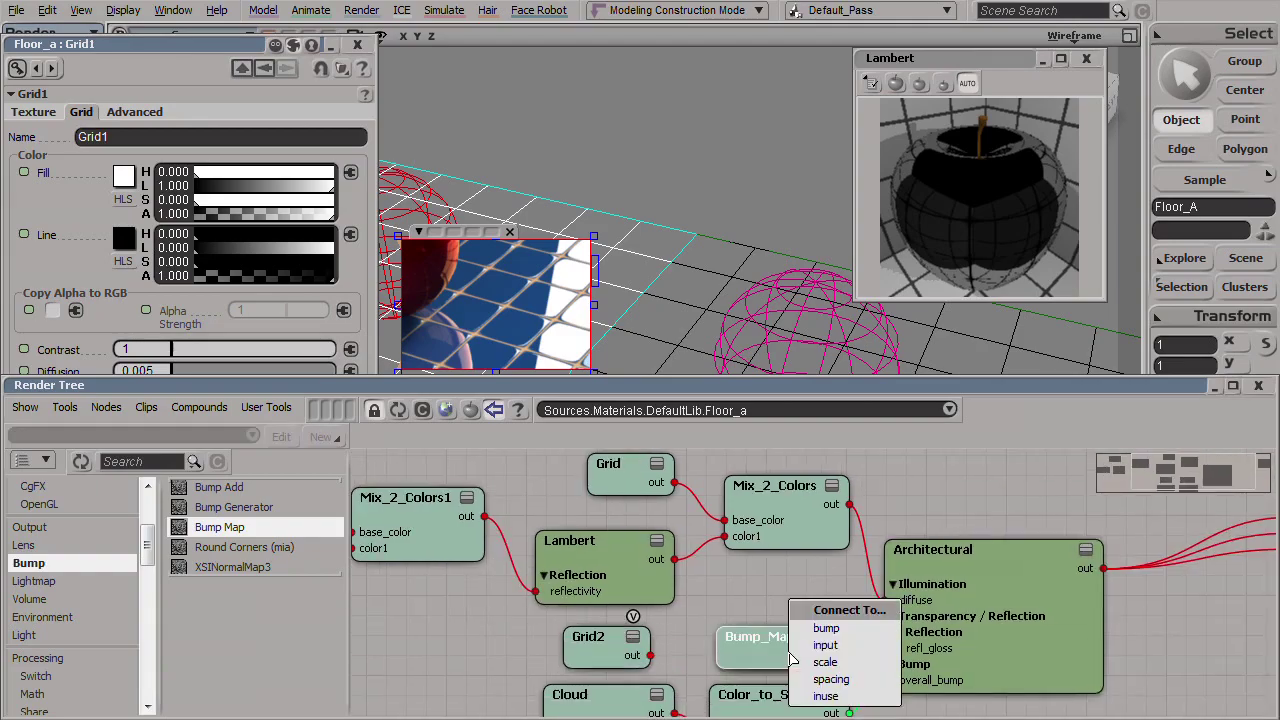
{"action": "left_click", "coordinate": [836, 647]}
{"action": "left_click", "coordinate": [1083, 546]}
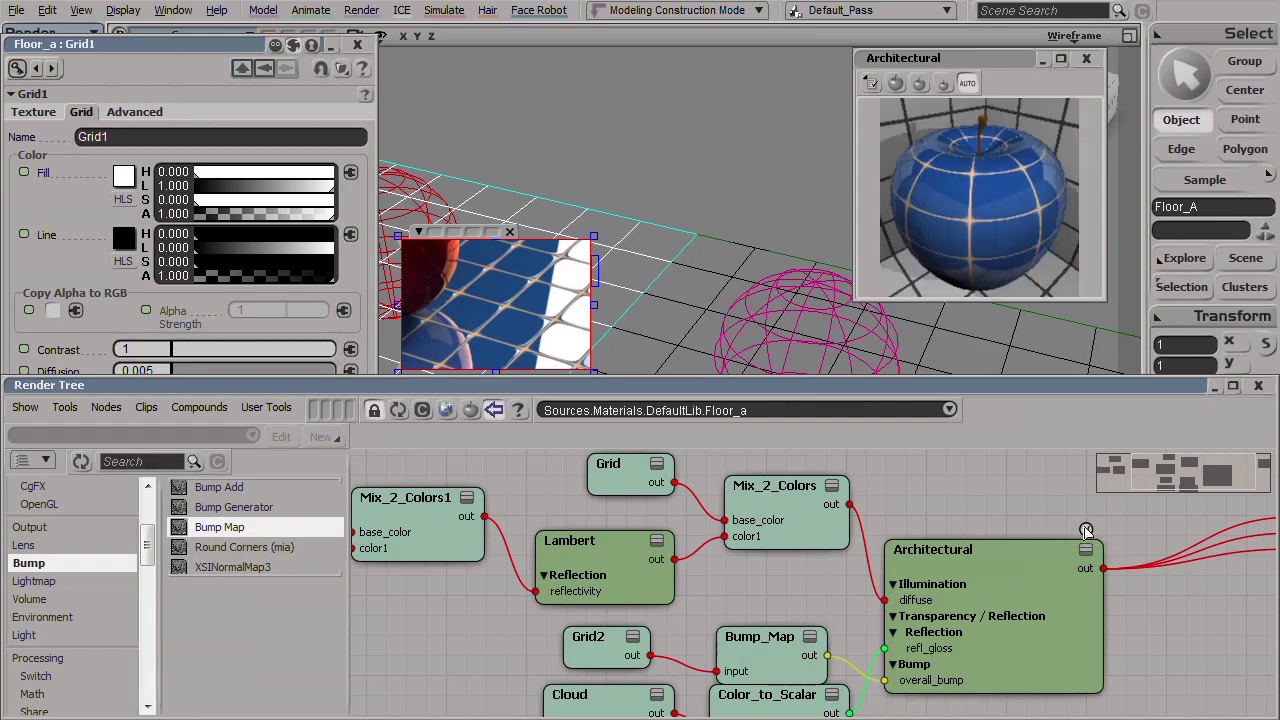
{"action": "double_click", "coordinate": [752, 644]}
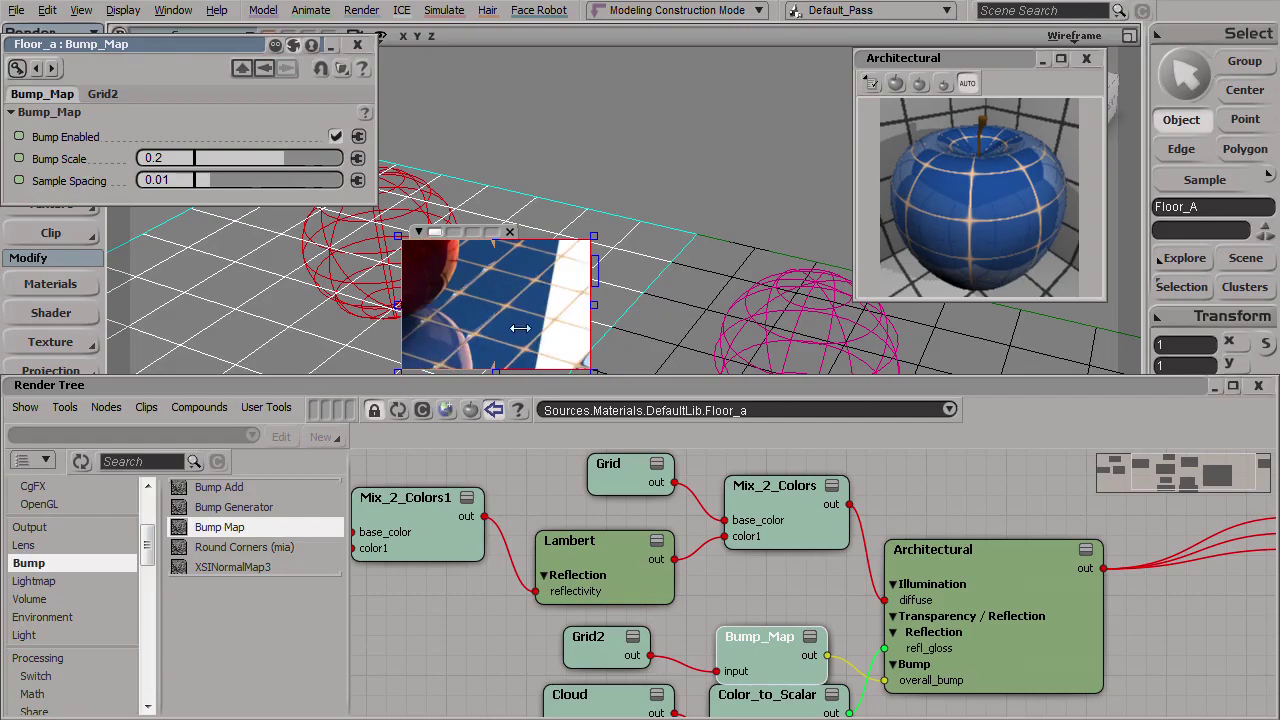
Set the Architectural shader's Bump Mode to Add (Object Space) and close the Render Tree.
{"action": "double_click", "coordinate": [886, 598]}
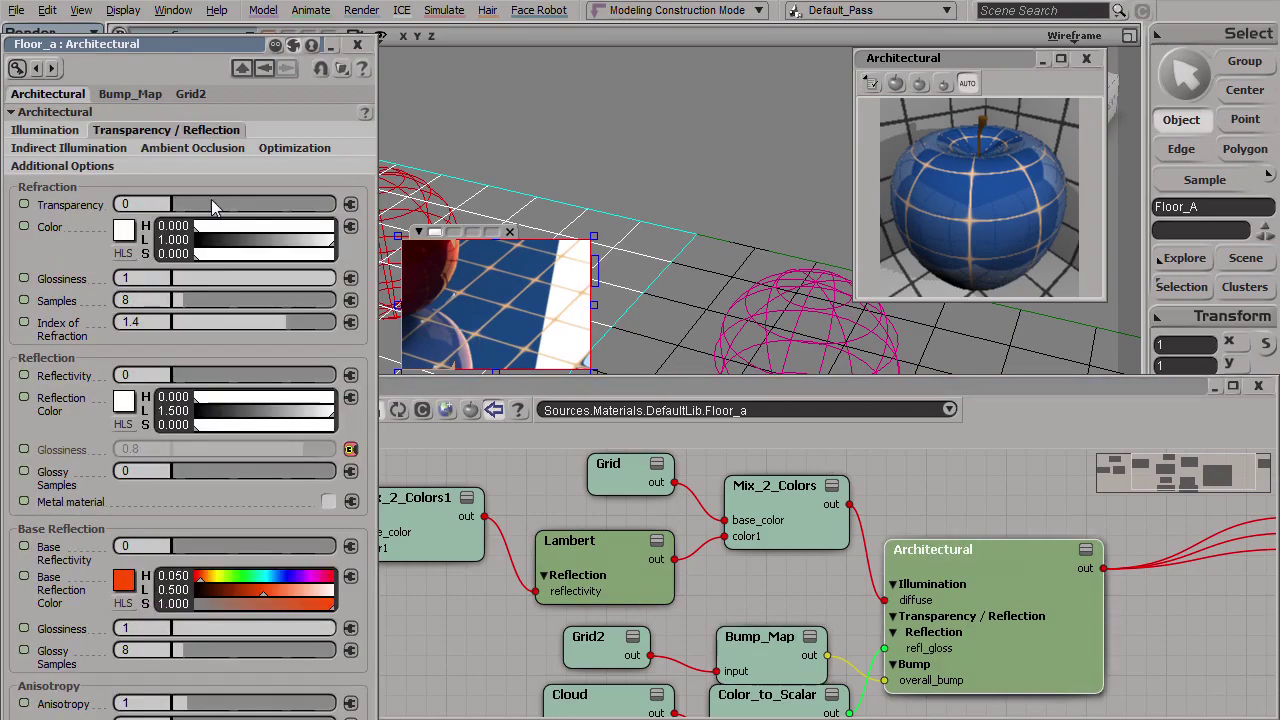
{"action": "left_click", "coordinate": [66, 168]}
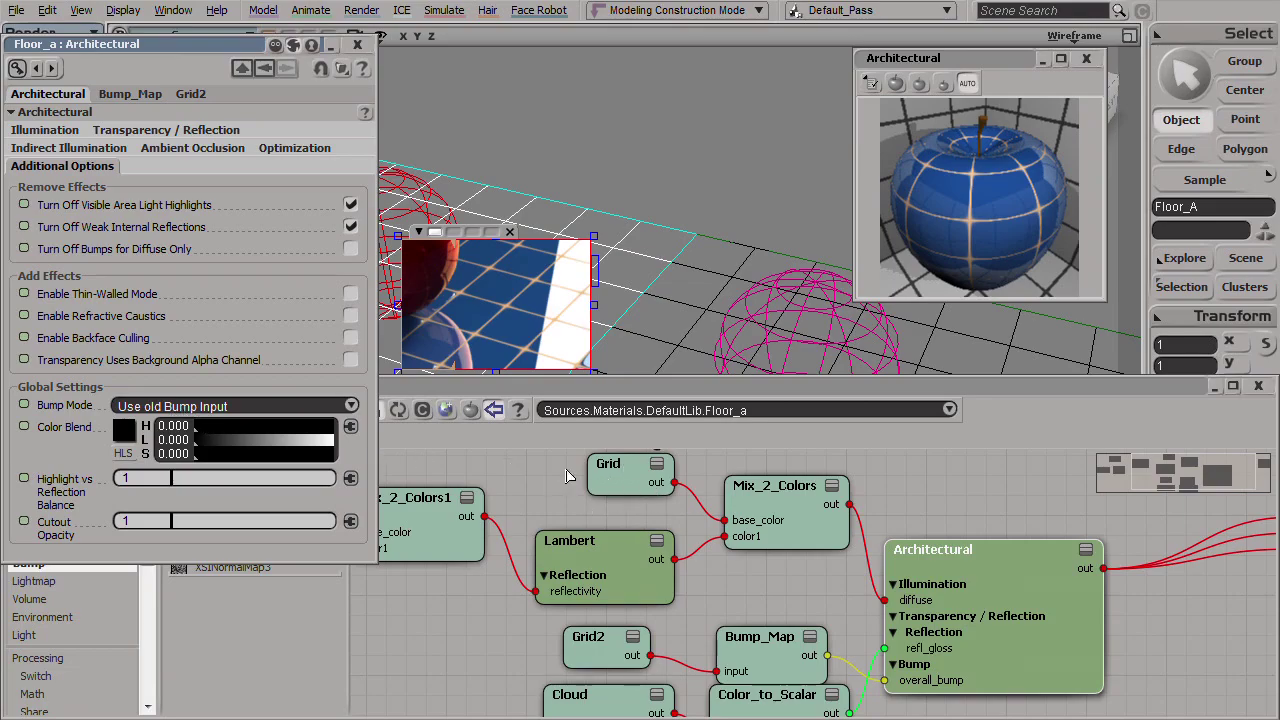
{"action": "left_click", "coordinate": [212, 408]}
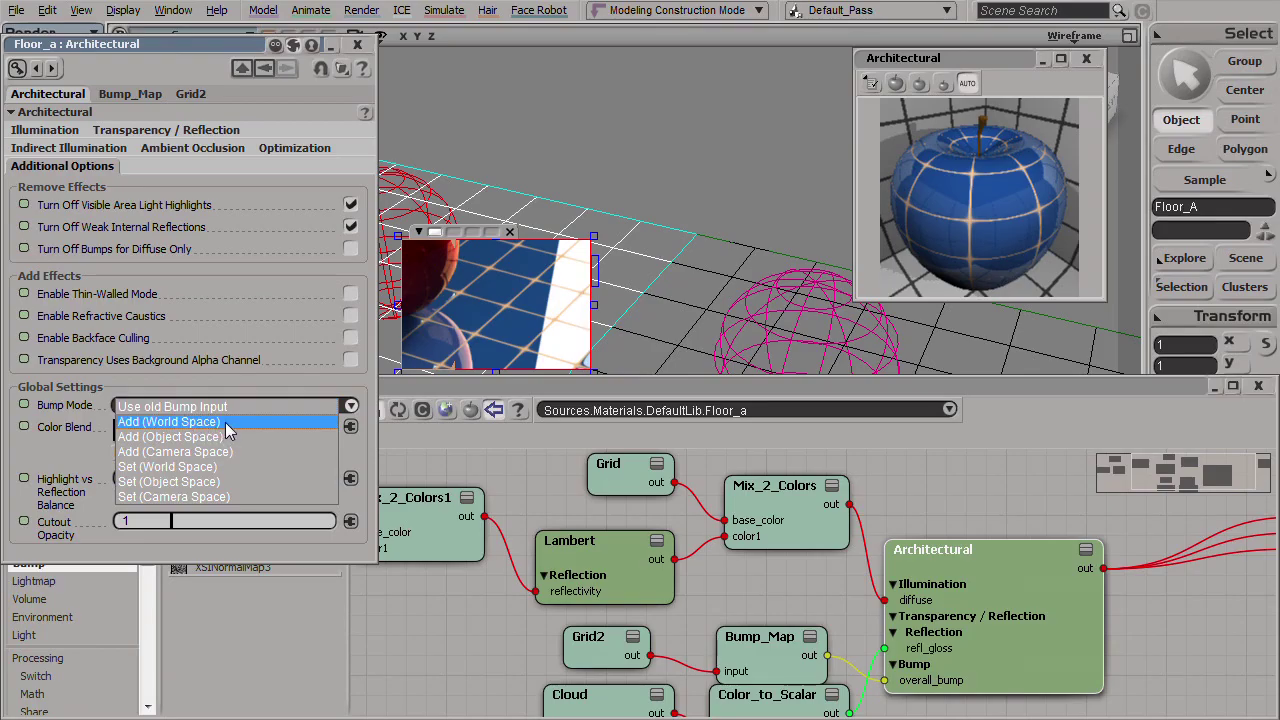
{"action": "left_click", "coordinate": [226, 437]}
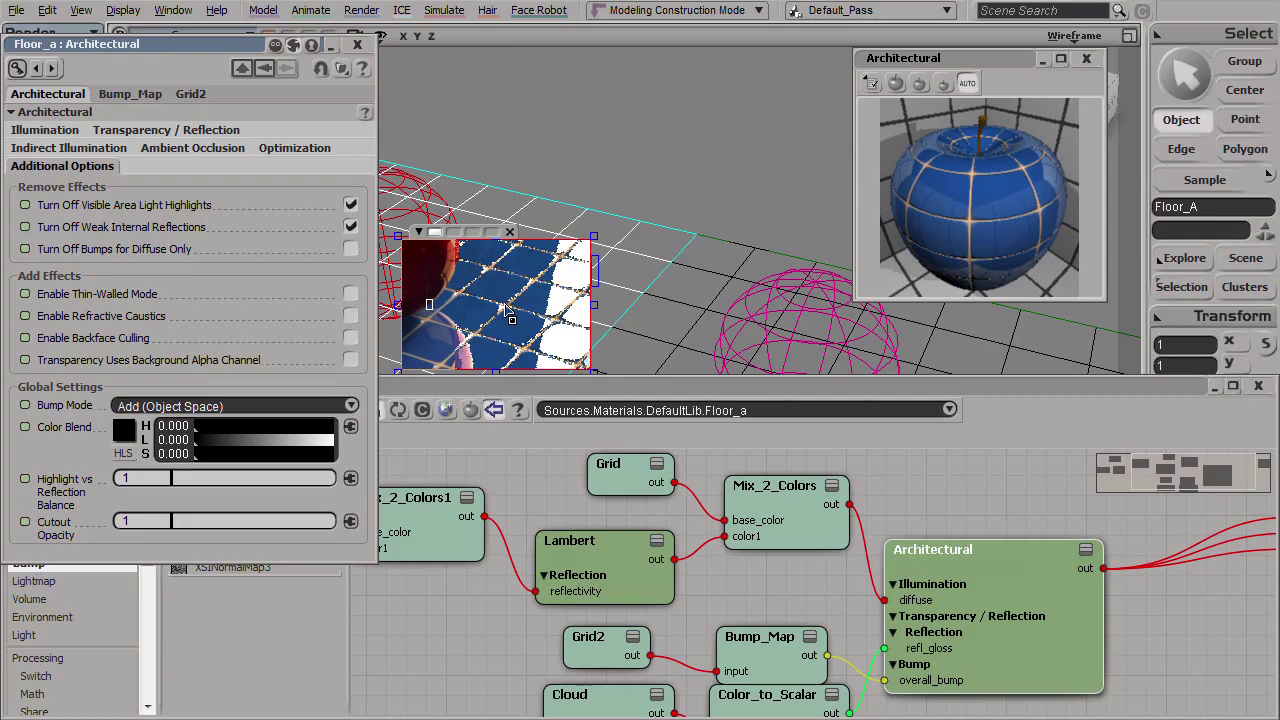
{"action": "left_click", "coordinate": [1258, 386]}
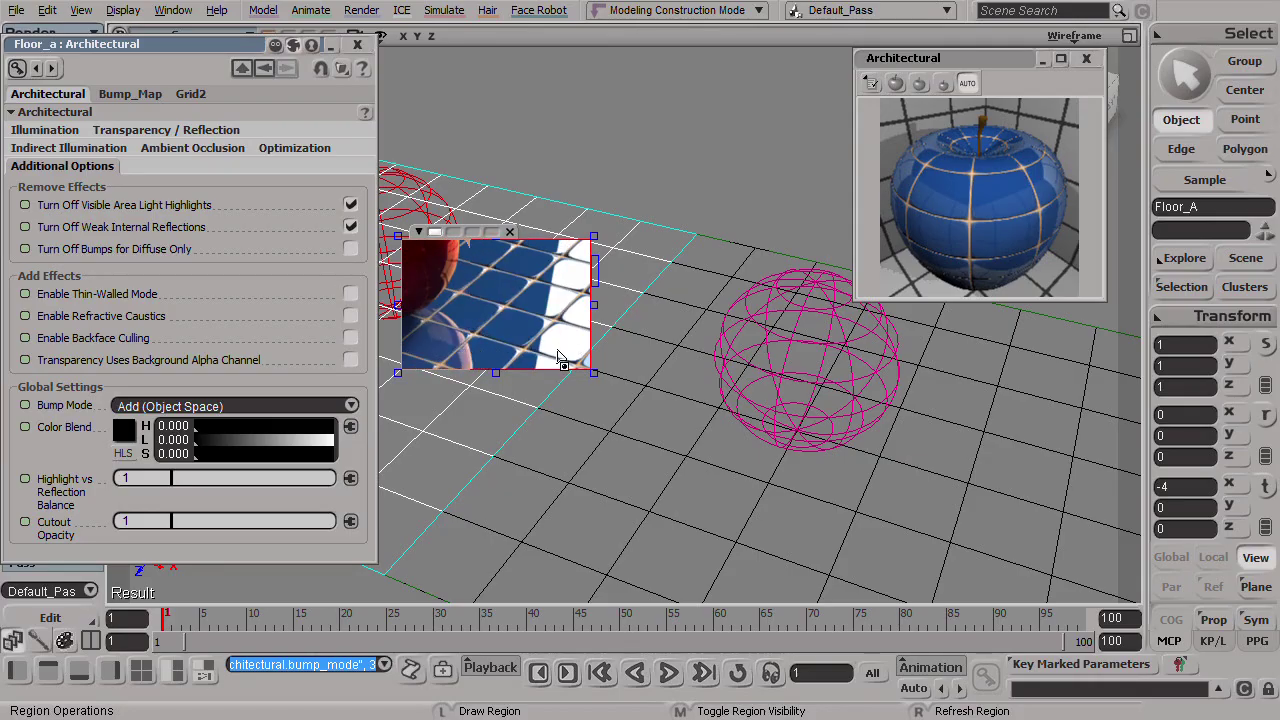
Reopen the Render Tree and check Bump_Map's parameters (Bump Scale 0.2).
{"action": "key", "text": "7"}
{"action": "left_click", "coordinate": [823, 611]}
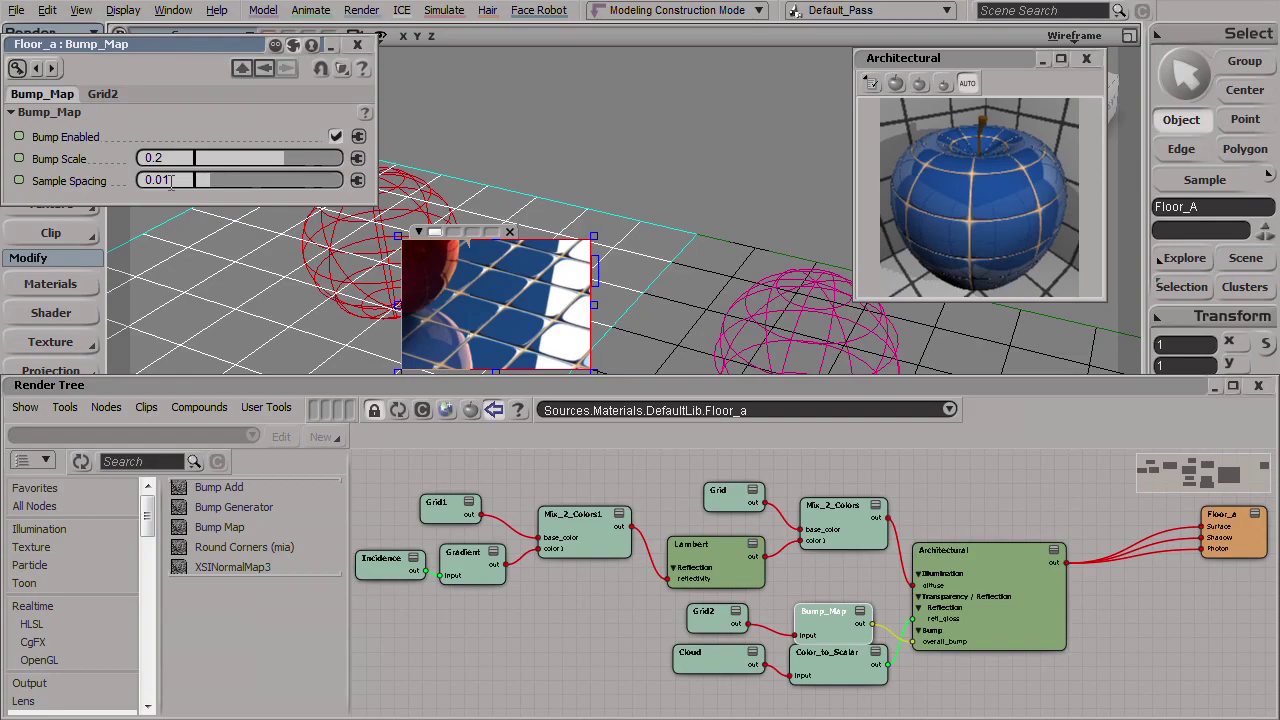
{"action": "double_click", "coordinate": [826, 391]}
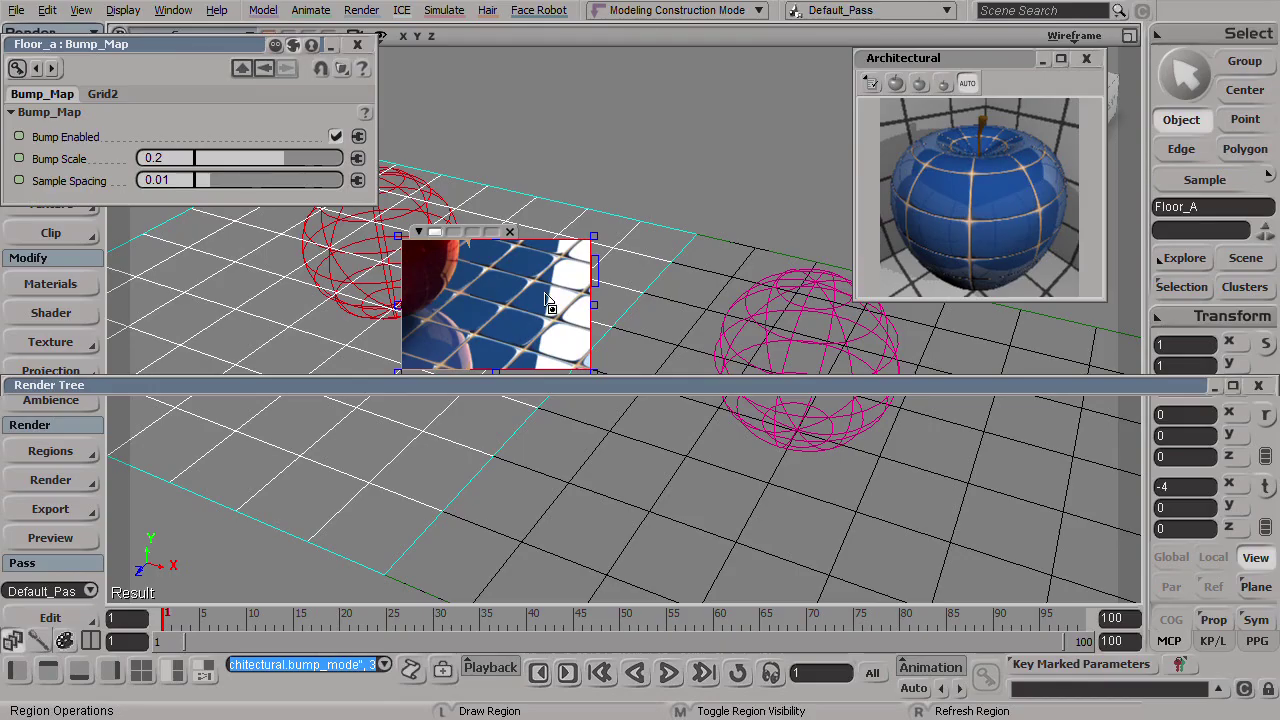
{"action": "left_click", "coordinate": [636, 388]}
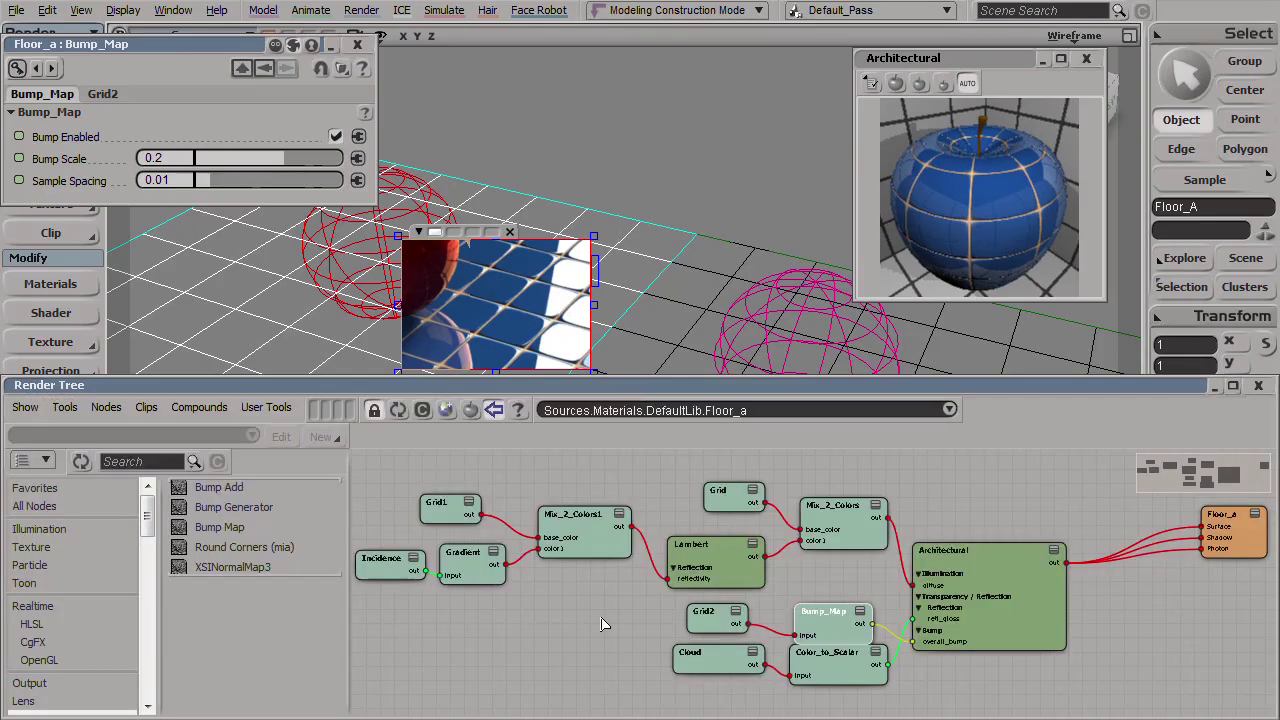
Move Mix_2_Colors1 left and down, and slide the Cloud and Color_to_Scalar pair left.
{"action": "scroll", "coordinate": [569, 597], "scroll_direction": "up", "scroll_amount": 3}
{"action": "middle_click_drag", "start_coordinate": [731, 626], "coordinate": [523, 591]}
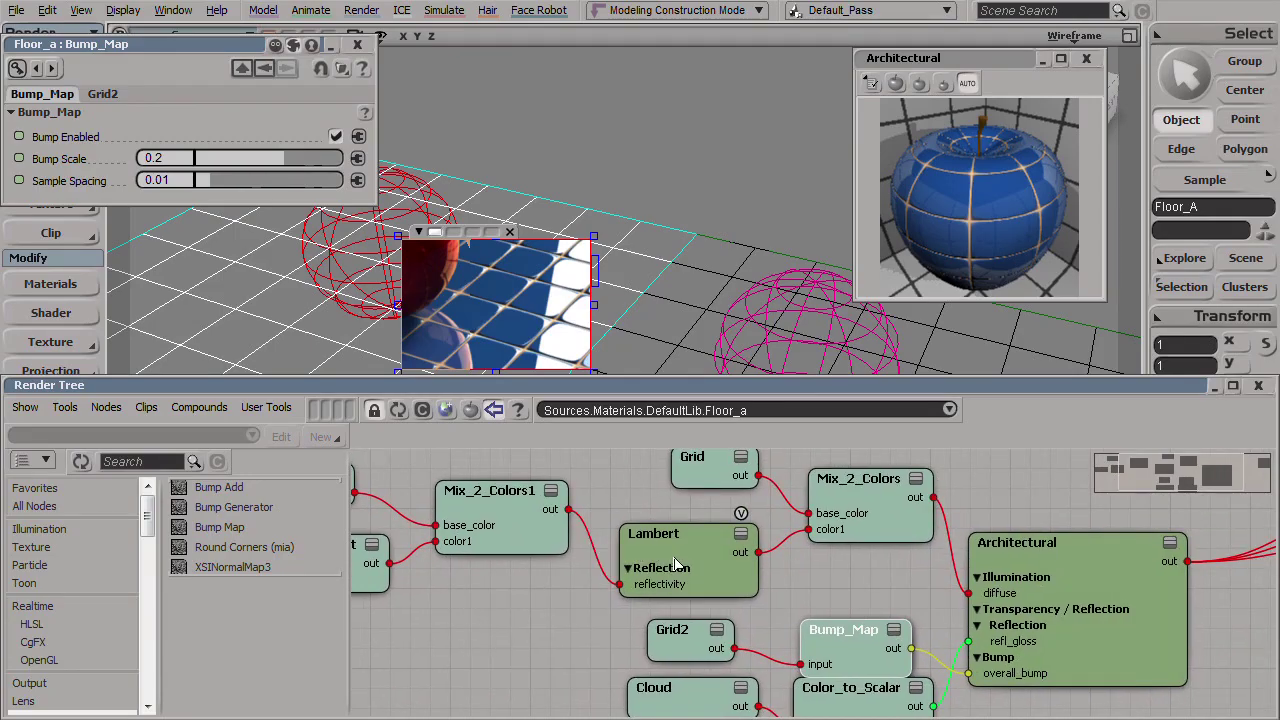
{"action": "left_click_drag", "start_coordinate": [500, 491], "coordinate": [476, 542]}
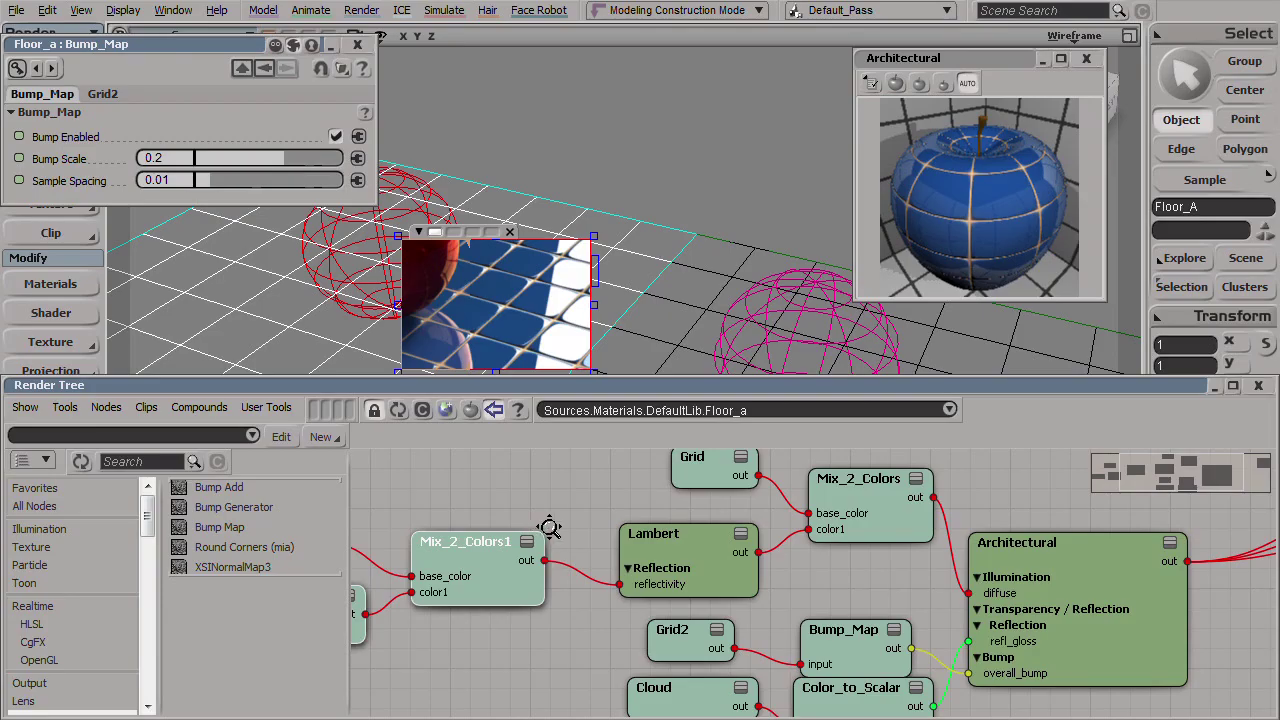
{"action": "scroll", "coordinate": [634, 612], "scroll_direction": "down", "scroll_amount": 3}
{"action": "left_click_drag", "start_coordinate": [714, 657], "coordinate": [535, 640]}
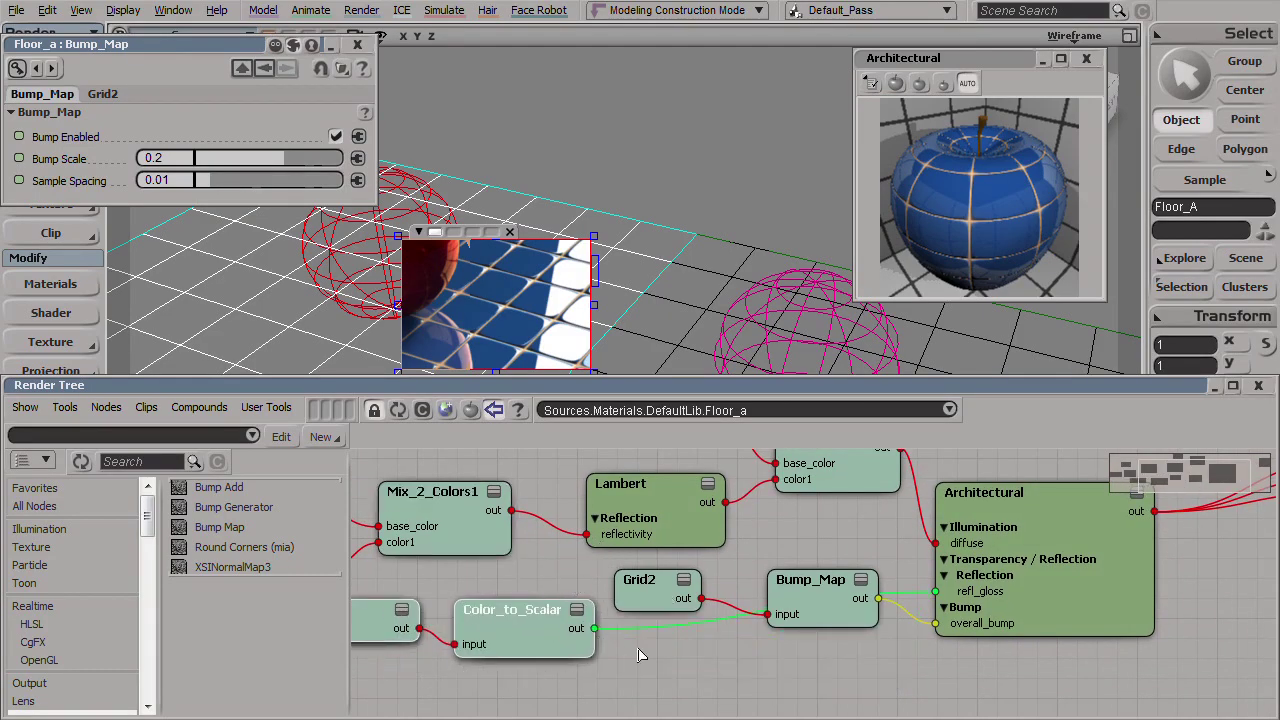
Rewire Color_to_Scalar's output to Lambert's reflect_glossy input.
{"action": "left_click_drag", "start_coordinate": [918, 597], "coordinate": [645, 535]}
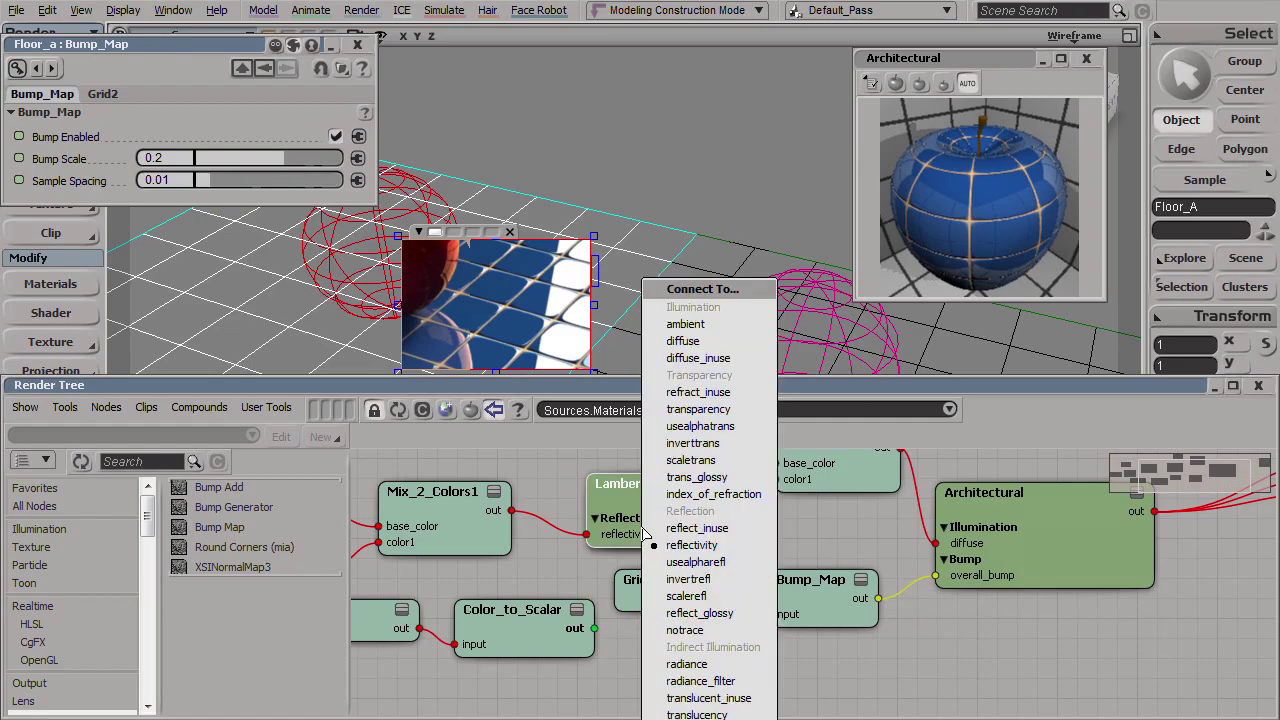
{"action": "left_click", "coordinate": [728, 615]}
{"action": "left_click_drag", "start_coordinate": [545, 642], "coordinate": [477, 618]}
Set Lambert's reflection samples to 16 and close the Architectural preview window.
{"action": "double_click", "coordinate": [620, 484]}
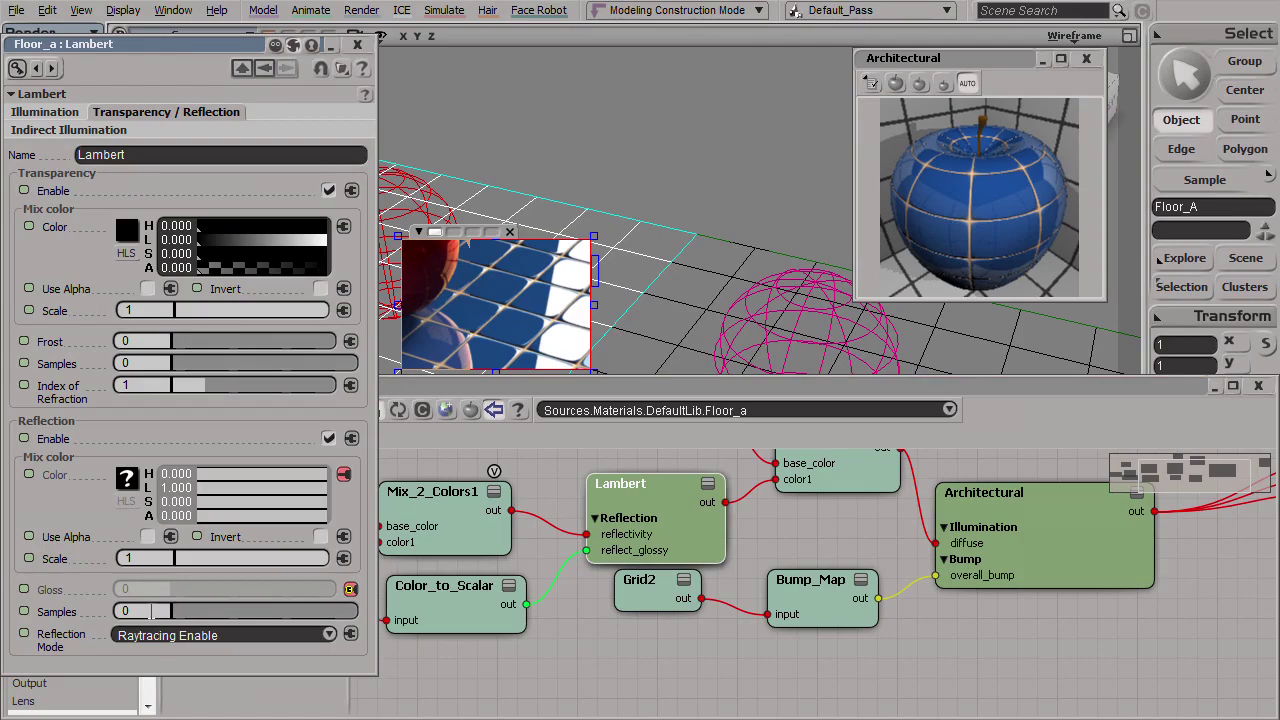
{"action": "type", "text": "16"}
{"action": "key", "text": "Return"}
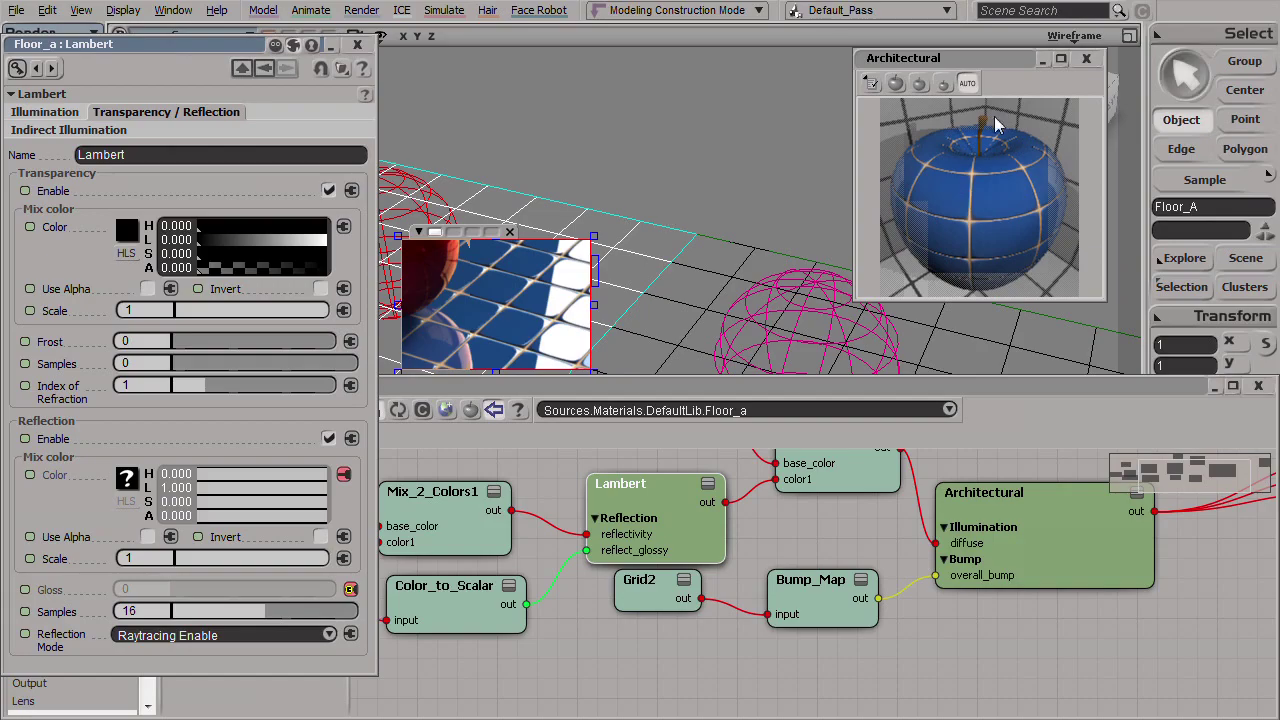
{"action": "left_click", "coordinate": [1086, 58]}
Redraw the floor render region and review the Architectural shader's transparency and reflection settings.
{"action": "key", "text": "q"}
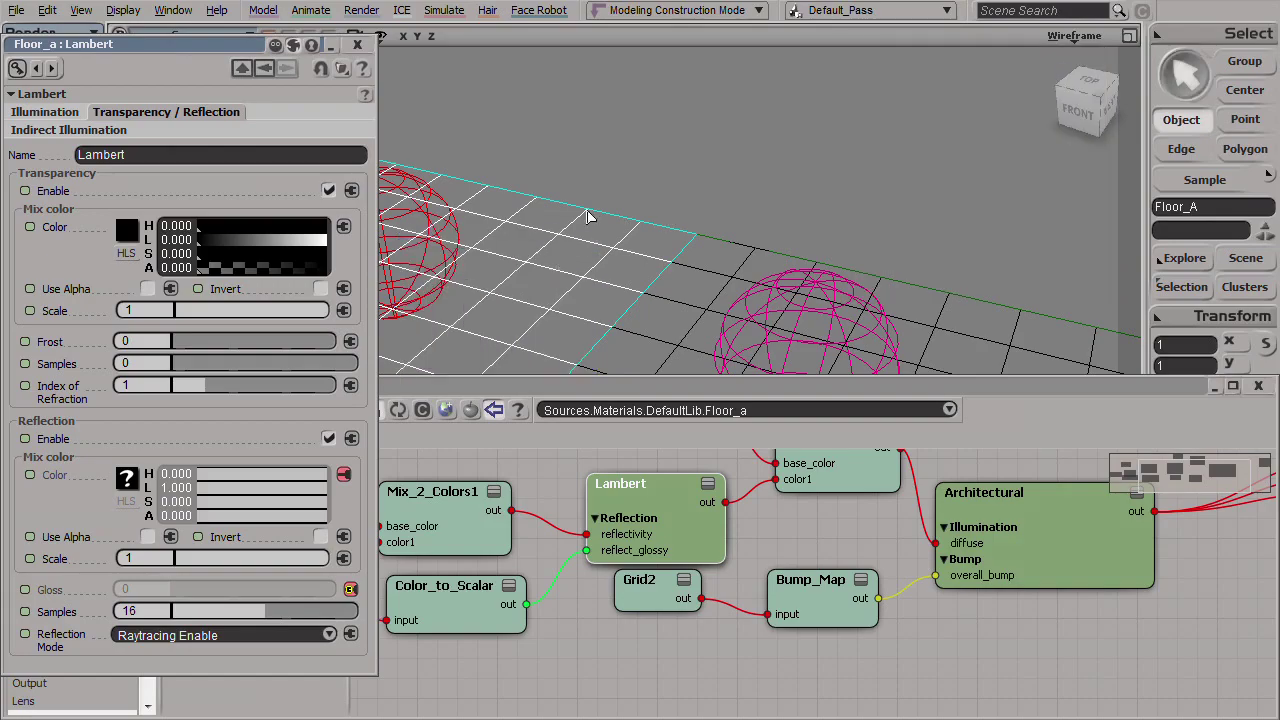
{"action": "left_click_drag", "start_coordinate": [538, 170], "coordinate": [711, 314]}
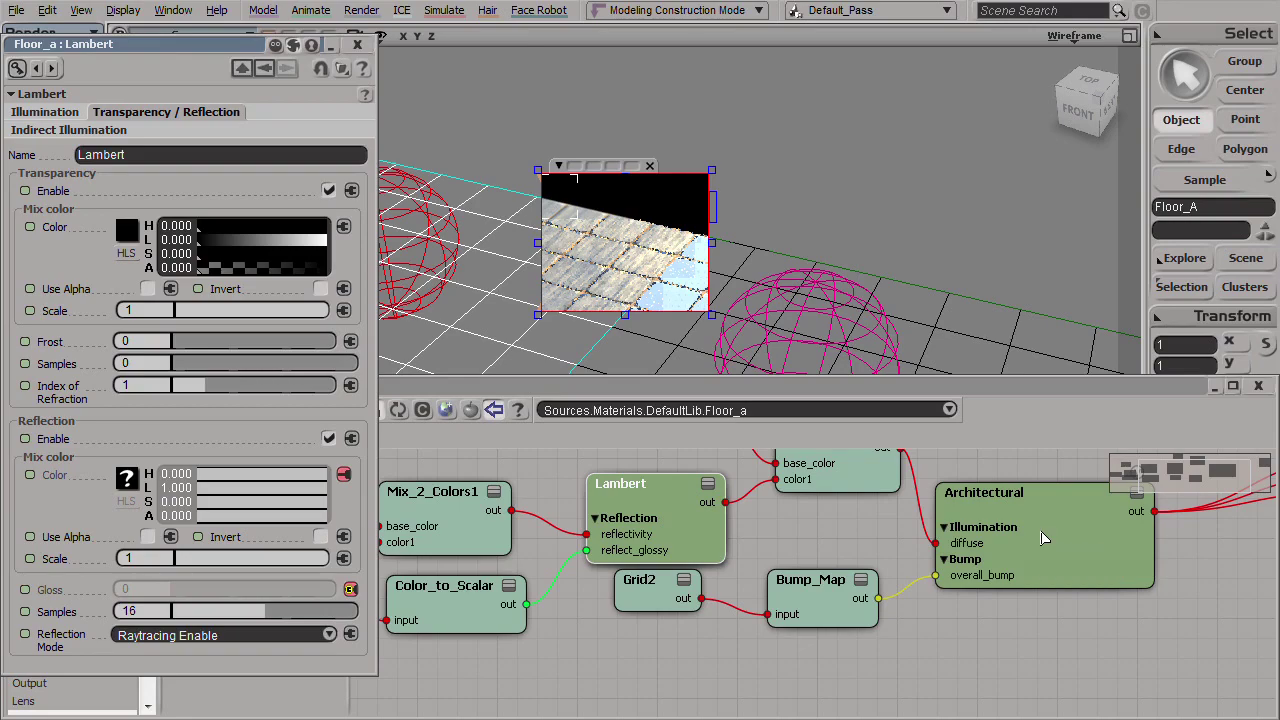
{"action": "double_click", "coordinate": [1042, 539]}
{"action": "left_click", "coordinate": [122, 95]}
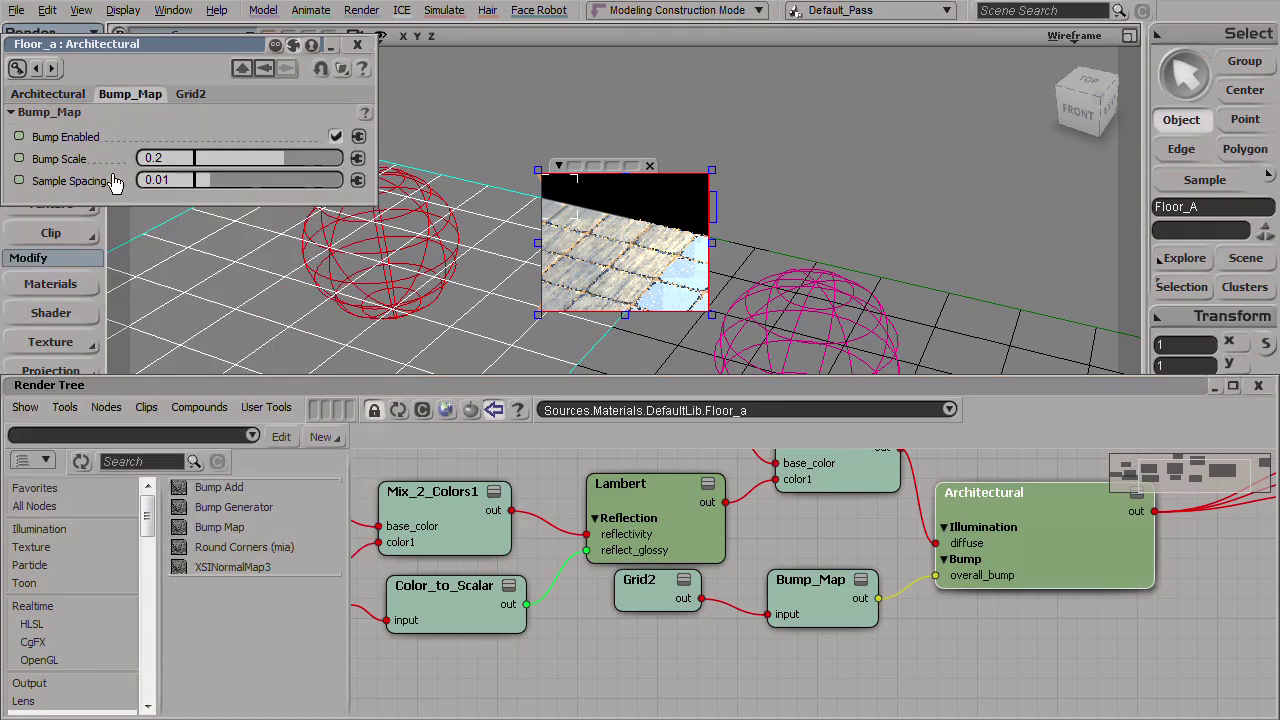
{"action": "left_click", "coordinate": [64, 95]}
{"action": "left_click", "coordinate": [106, 131]}
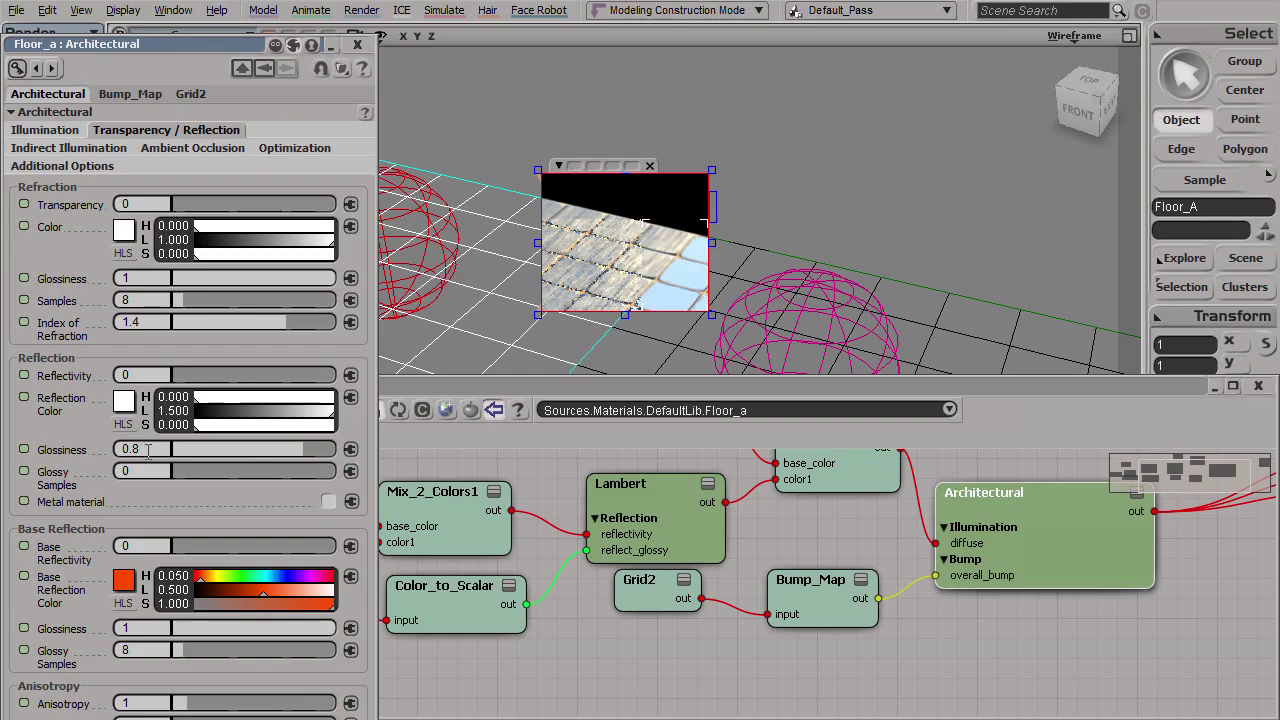
Review the Cloud texture's colour settings and the Architectural shader again.
{"action": "left_click", "coordinate": [606, 592]}
{"action": "middle_click_drag", "start_coordinate": [445, 605], "coordinate": [692, 634]}
{"action": "double_click", "coordinate": [500, 628]}
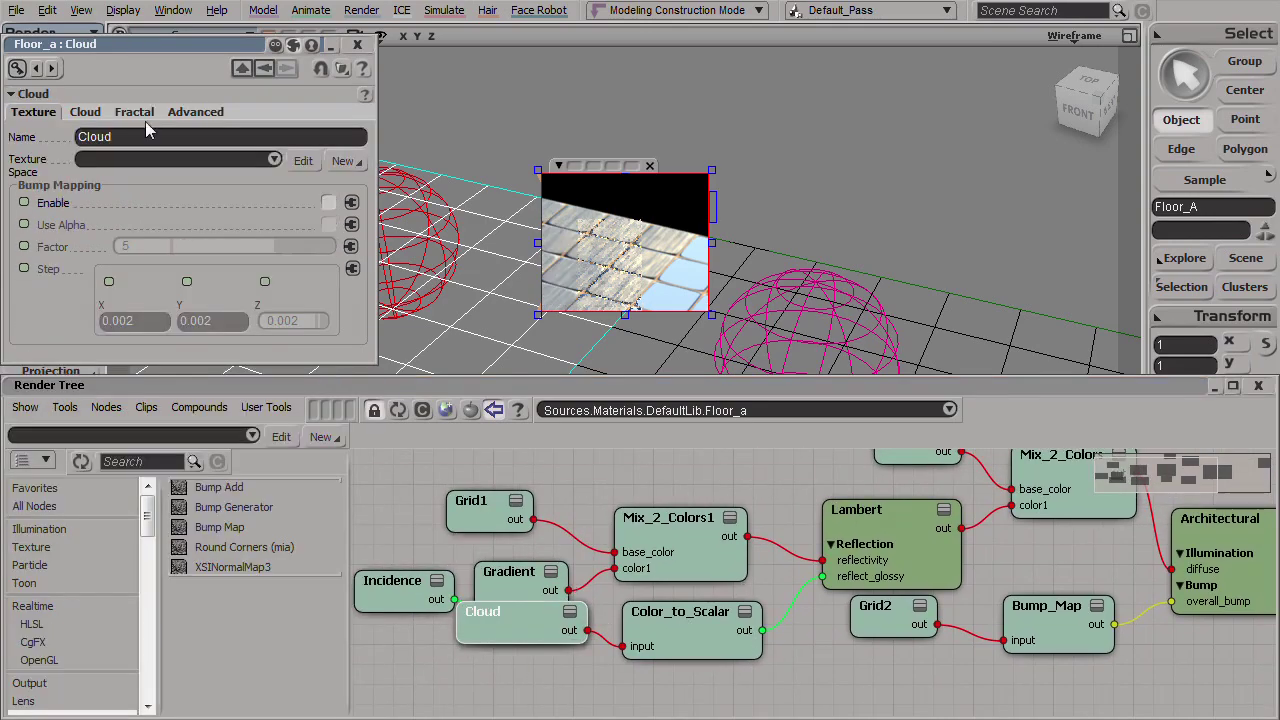
{"action": "left_click", "coordinate": [85, 115]}
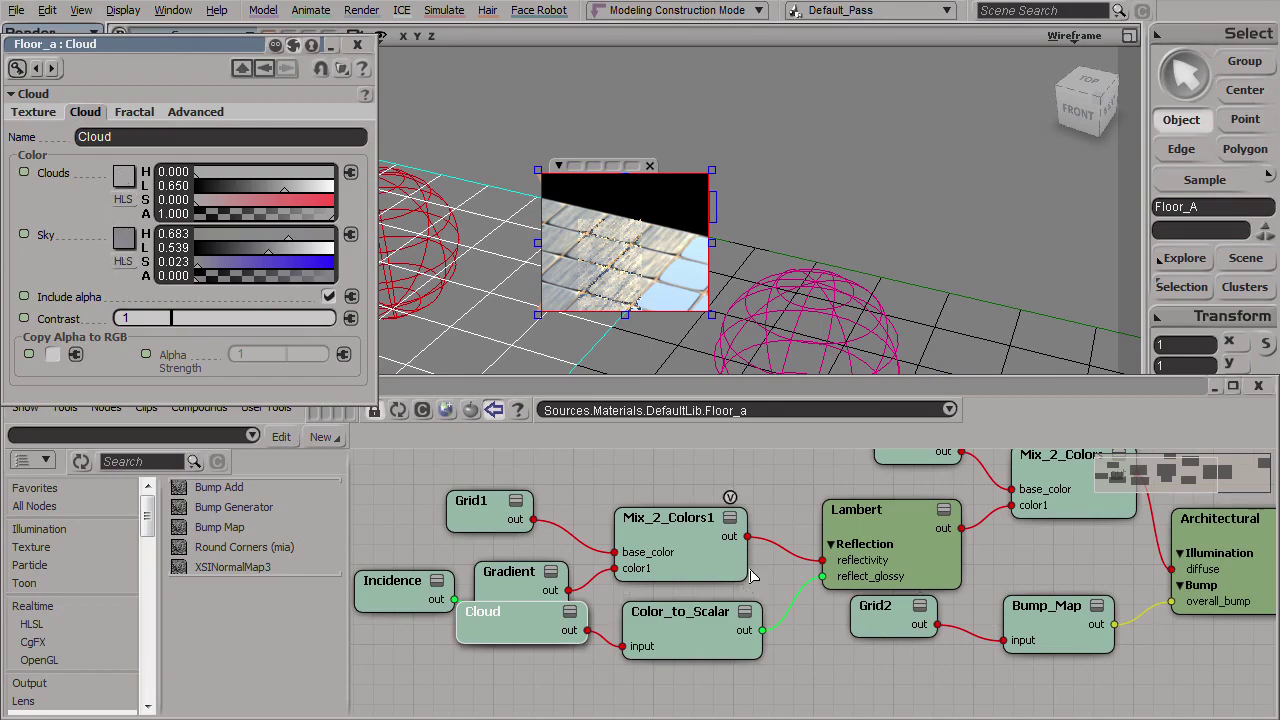
{"action": "left_click", "coordinate": [1243, 553]}
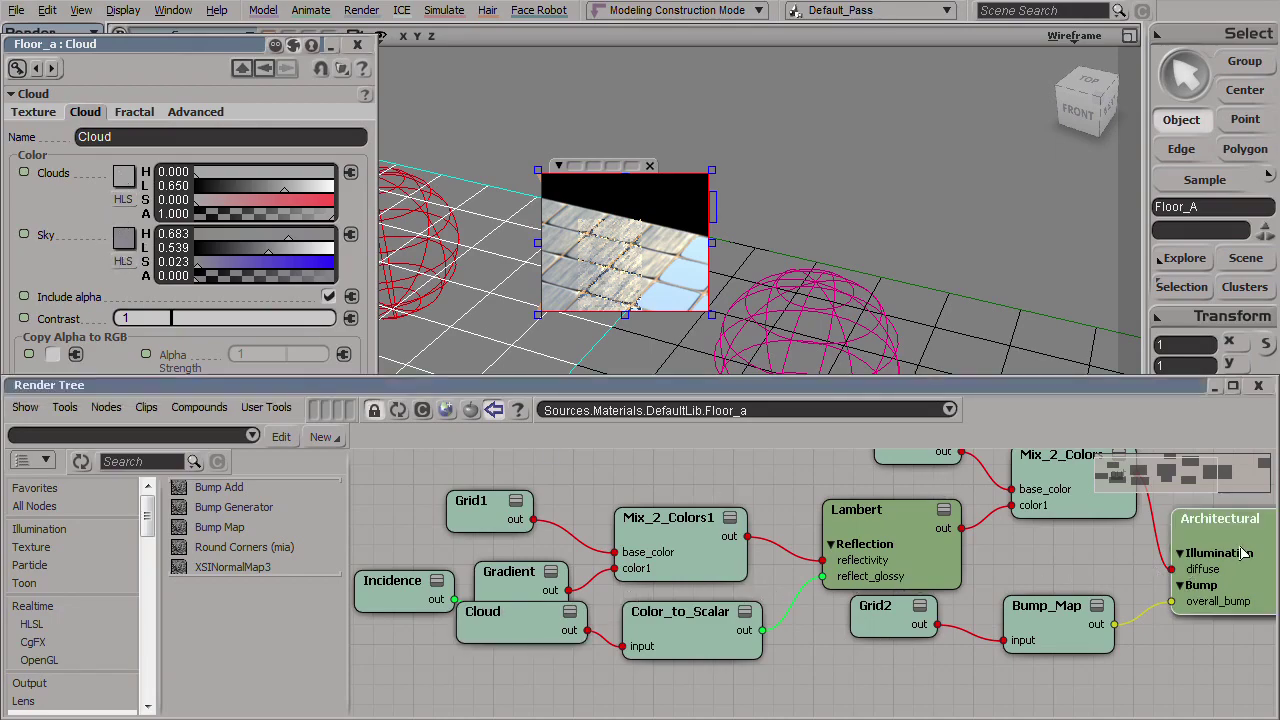
{"action": "double_click", "coordinate": [1243, 553]}
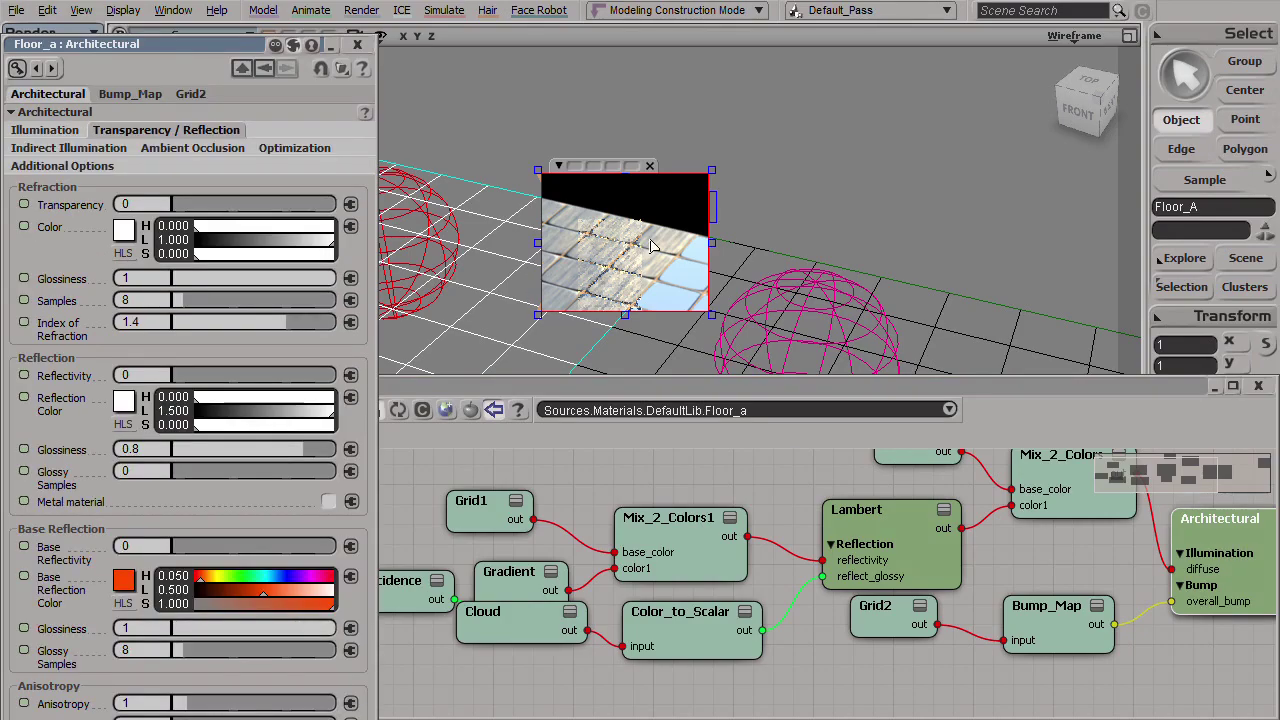
Move the Cloud and Color_to_Scalar nodes down to the lower left of the tree.
{"action": "left_click", "coordinate": [808, 511]}
{"action": "left_click_drag", "start_coordinate": [548, 638], "coordinate": [432, 678]}
{"action": "left_click_drag", "start_coordinate": [667, 660], "coordinate": [547, 684]}
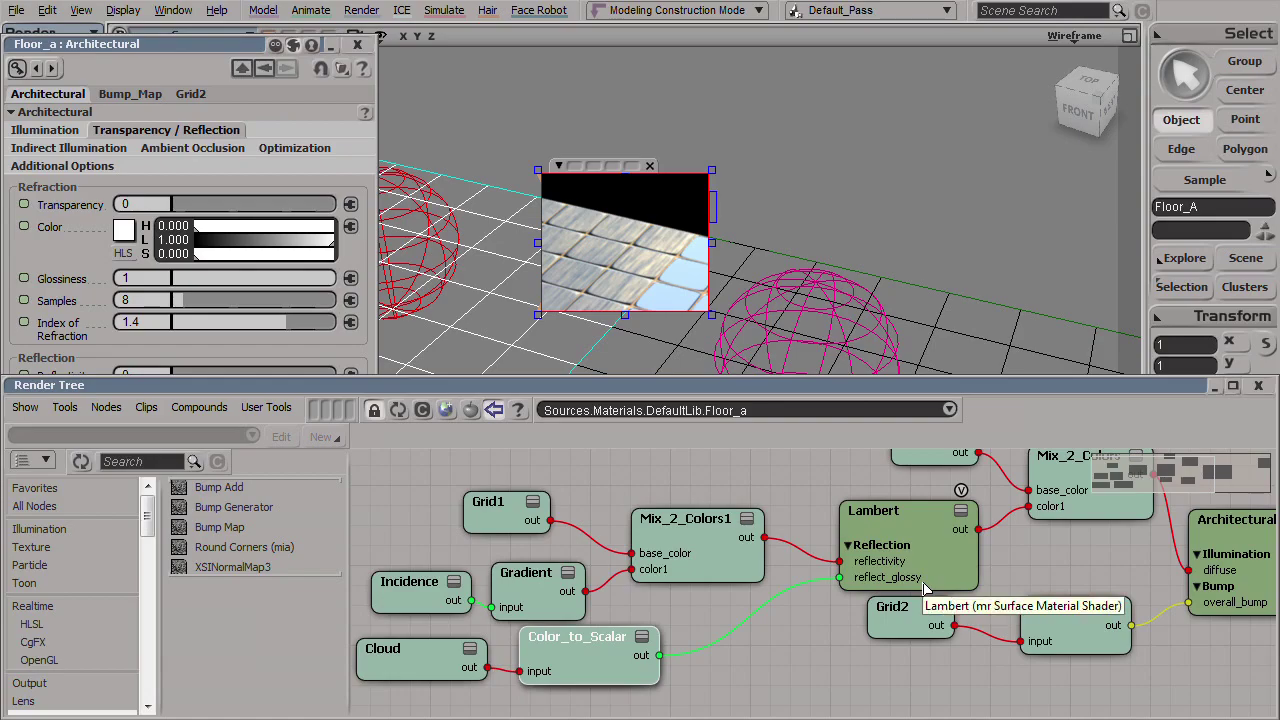
Search 'change', add a Scalar Change Range node, and set New Range Start to 0.
{"action": "left_click", "coordinate": [148, 462]}
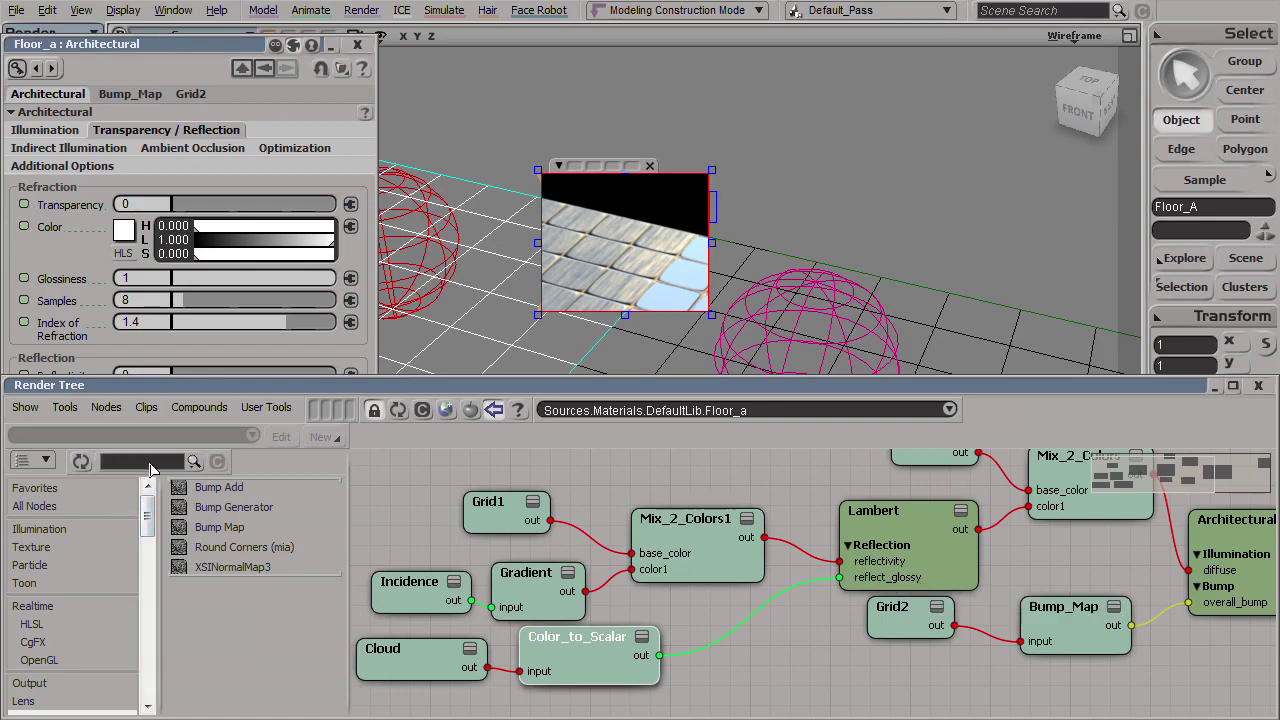
{"action": "type", "text": "change"}
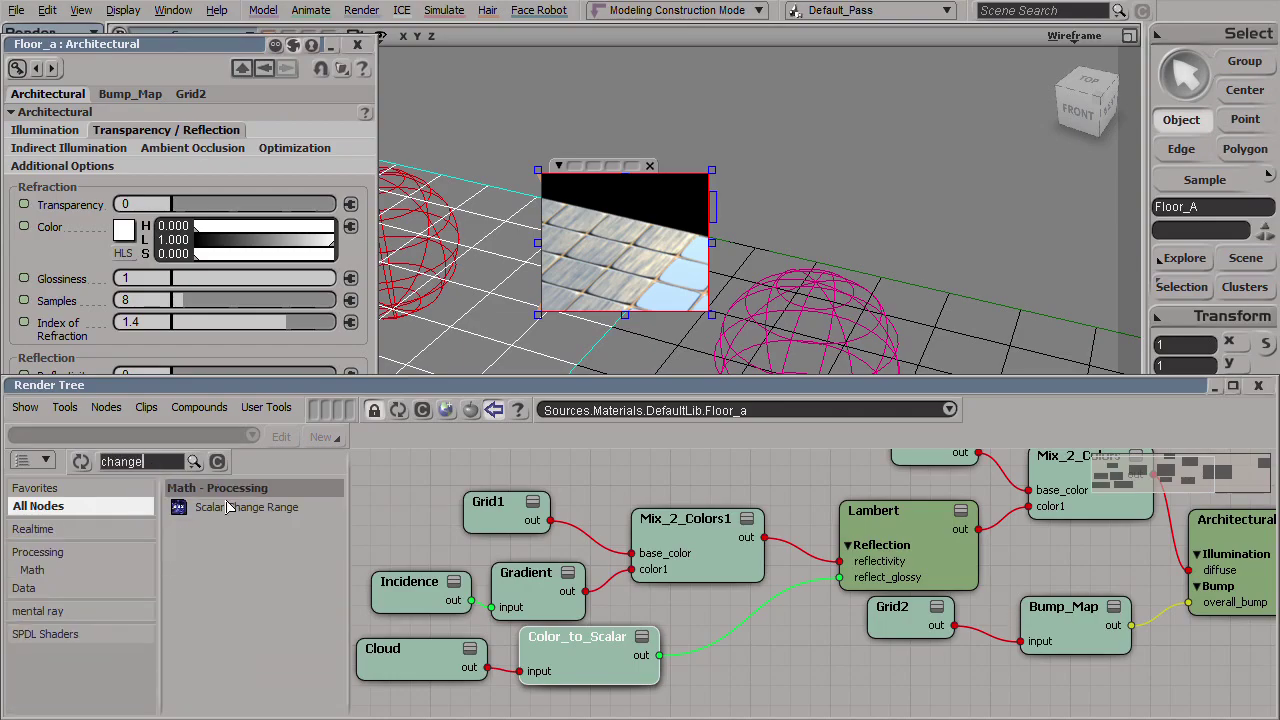
{"action": "left_click_drag", "start_coordinate": [247, 509], "coordinate": [747, 636]}
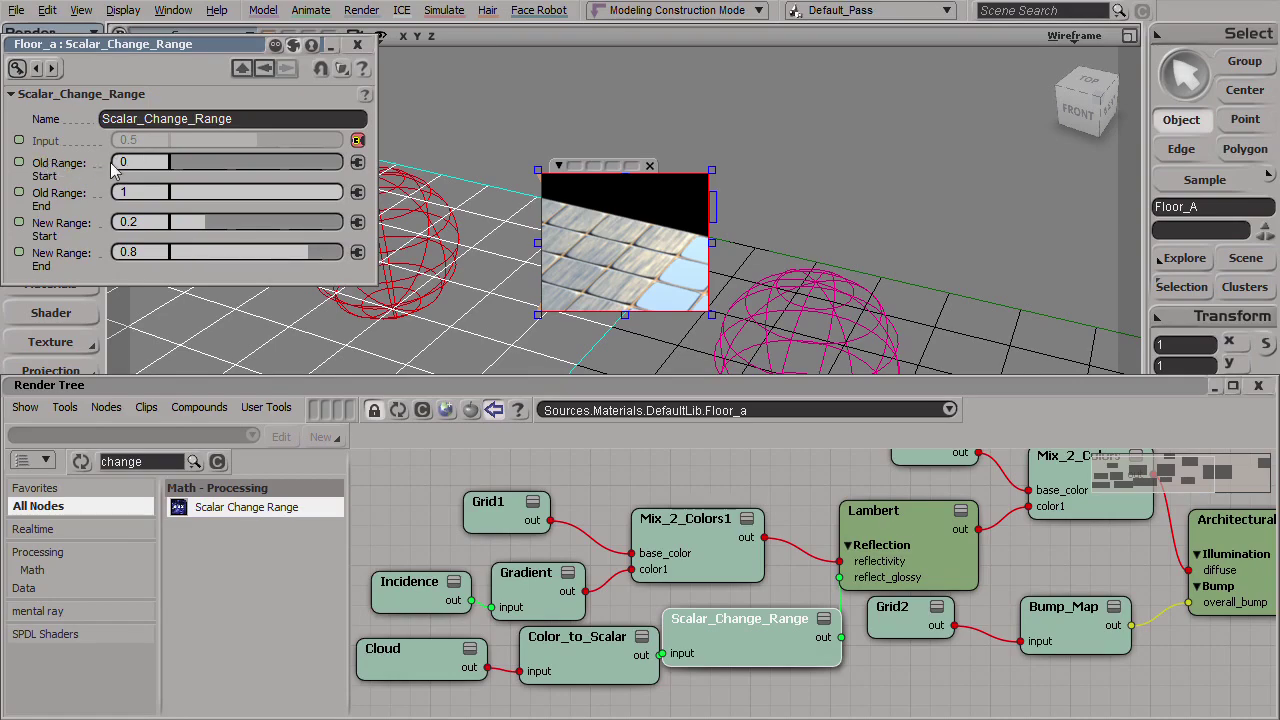
{"action": "left_click", "coordinate": [145, 223]}
{"action": "type", "text": "0"}
{"action": "key", "text": "Tab"}
{"action": "type", "text": "0"}
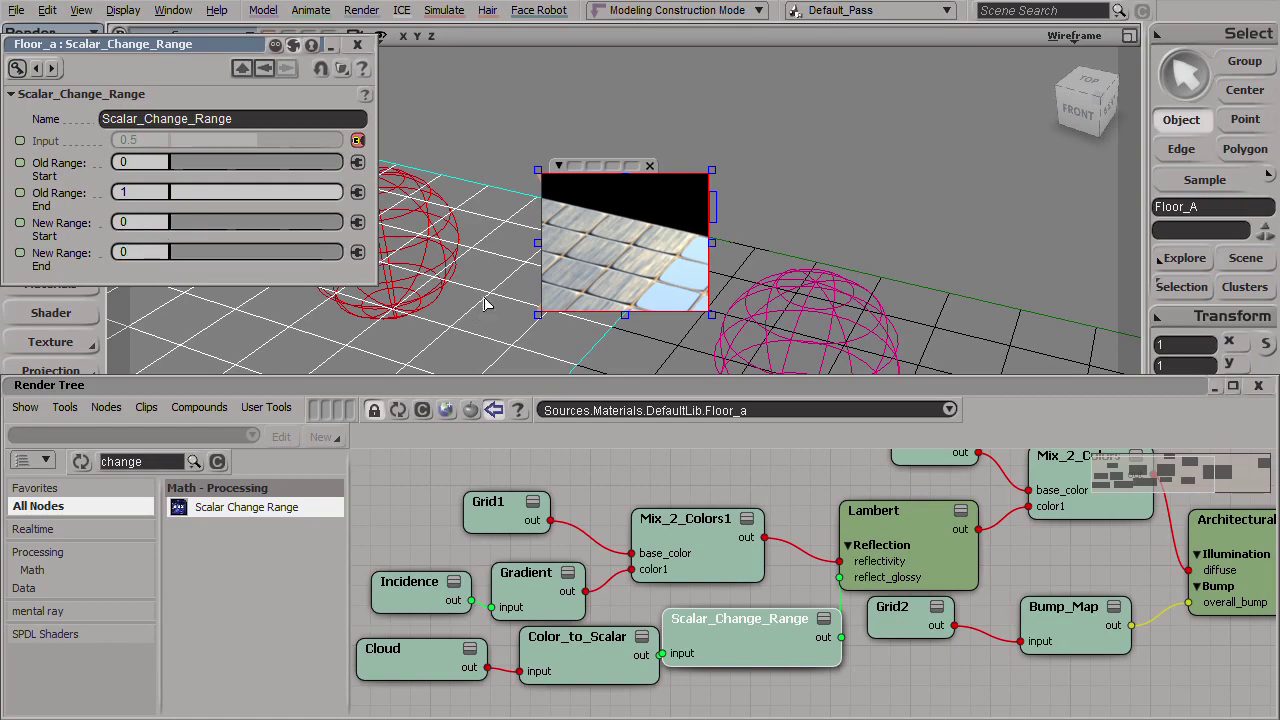
Try New Range End values 0.1 and 0.2, settling on 0.3.
{"action": "left_click_drag", "start_coordinate": [538, 242], "coordinate": [447, 242]}
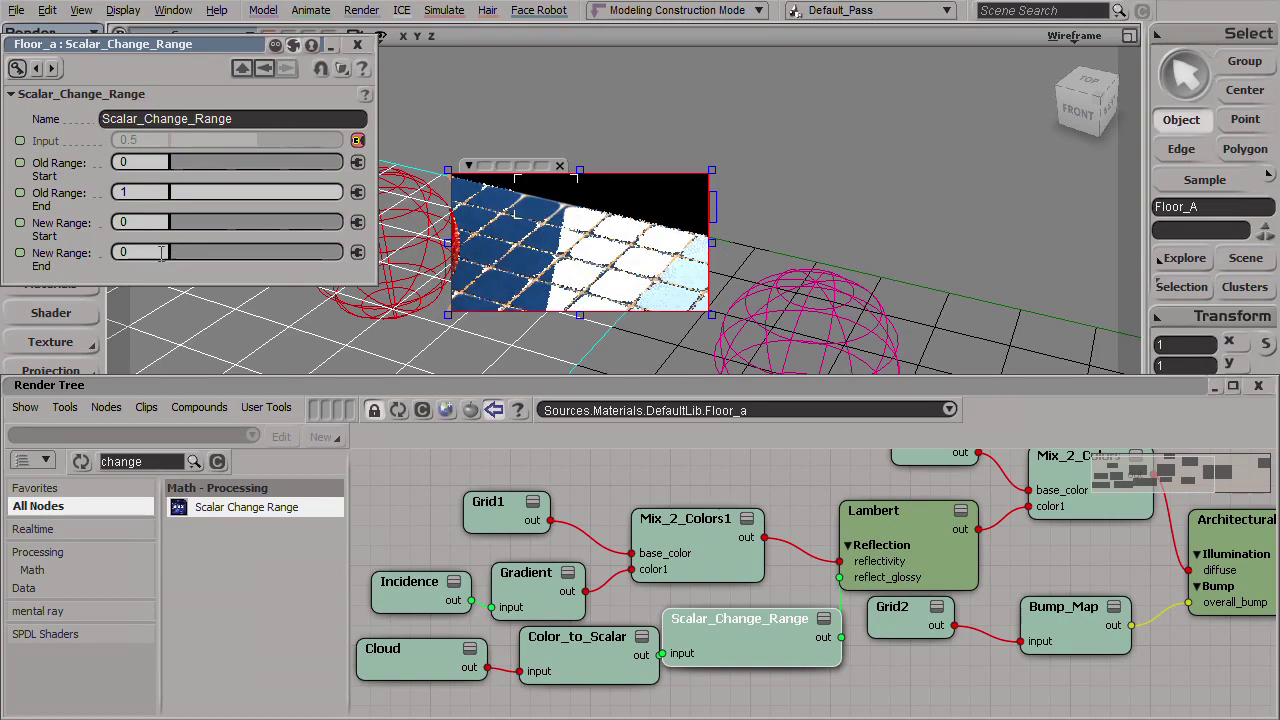
{"action": "double_click", "coordinate": [125, 252]}
{"action": "type", "text": "0.1"}
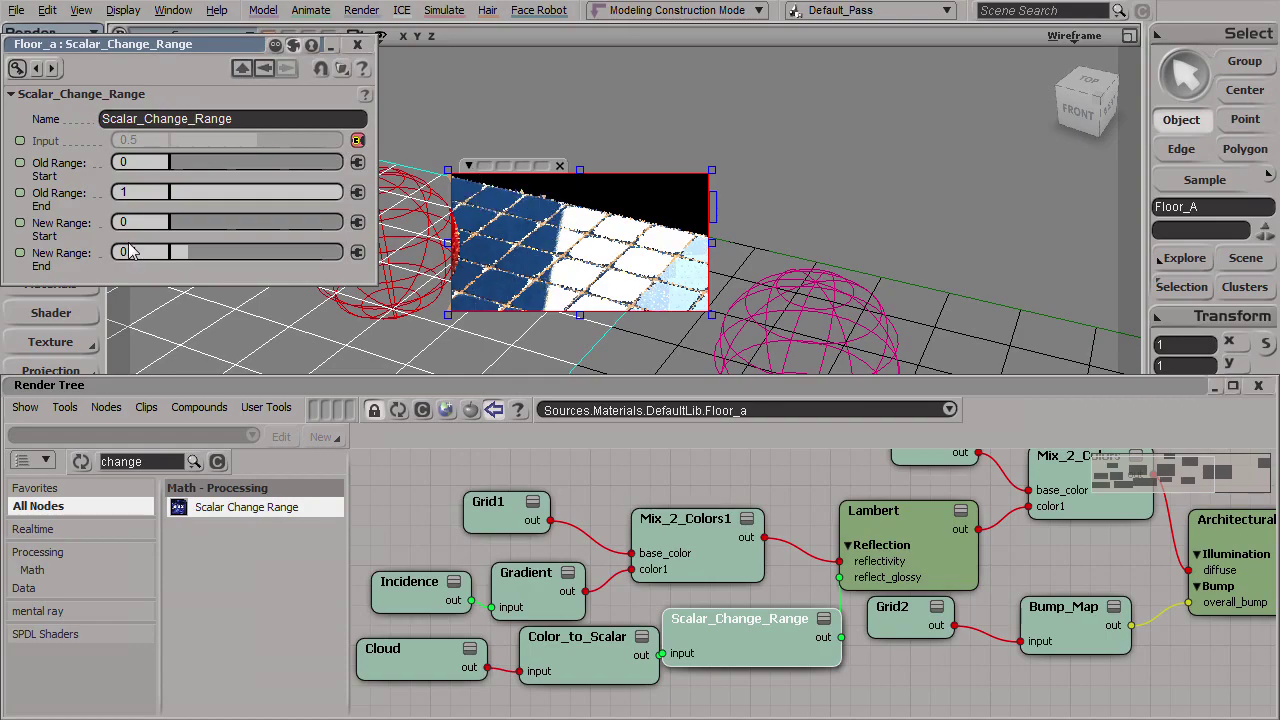
{"action": "left_click", "coordinate": [140, 255]}
{"action": "type", "text": "0.2"}
{"action": "key", "text": "Return"}
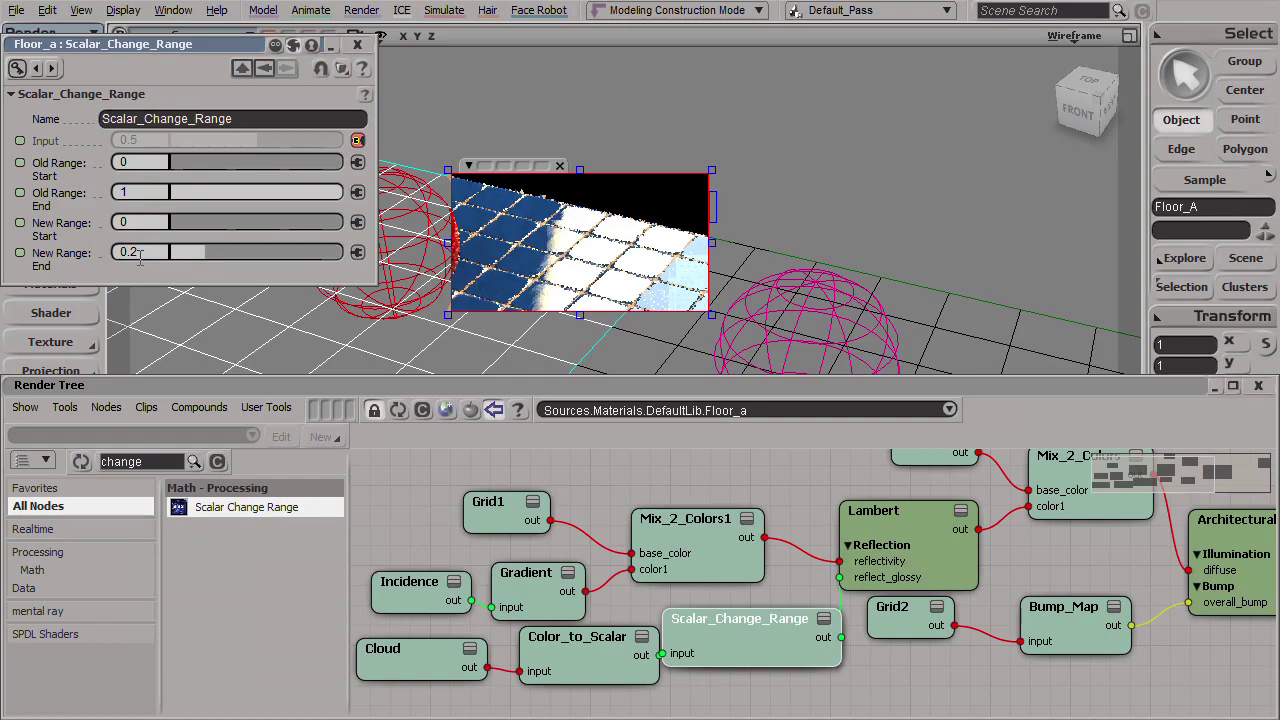
{"action": "double_click", "coordinate": [140, 257]}
{"action": "type", "text": "0.3"}
{"action": "key", "text": "Return"}
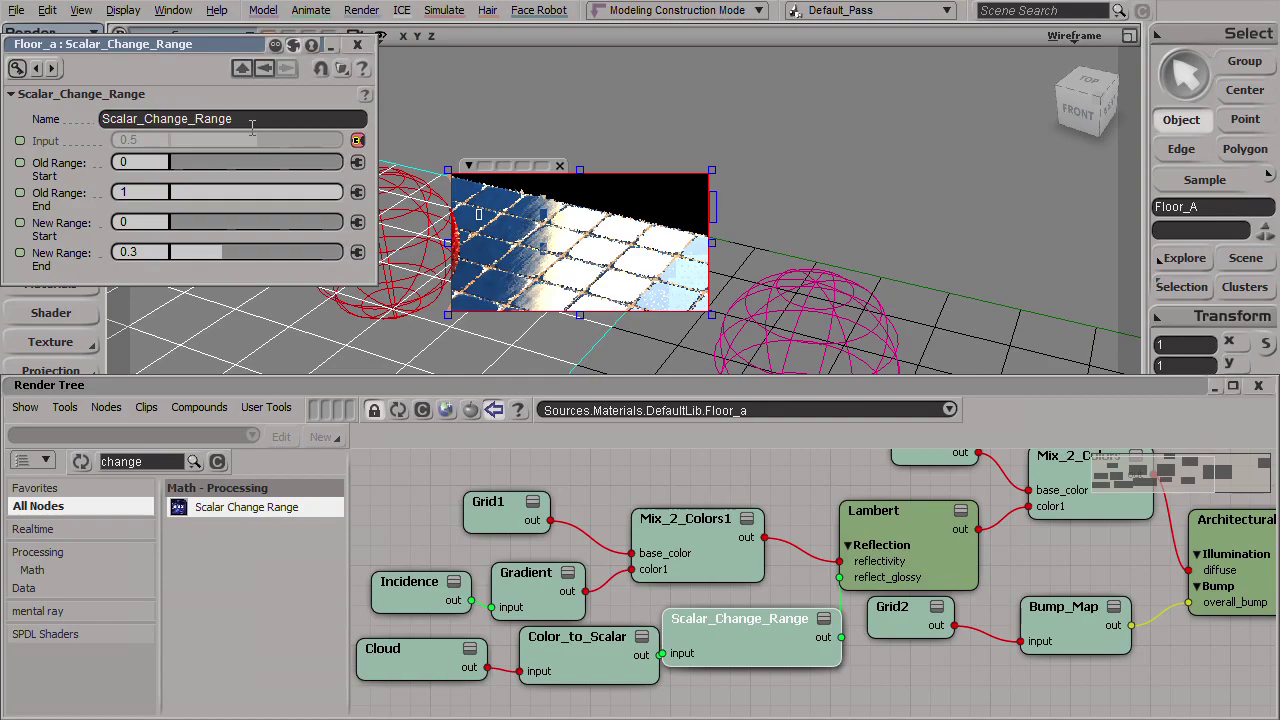
{"action": "left_click_drag", "start_coordinate": [594, 672], "coordinate": [548, 678]}
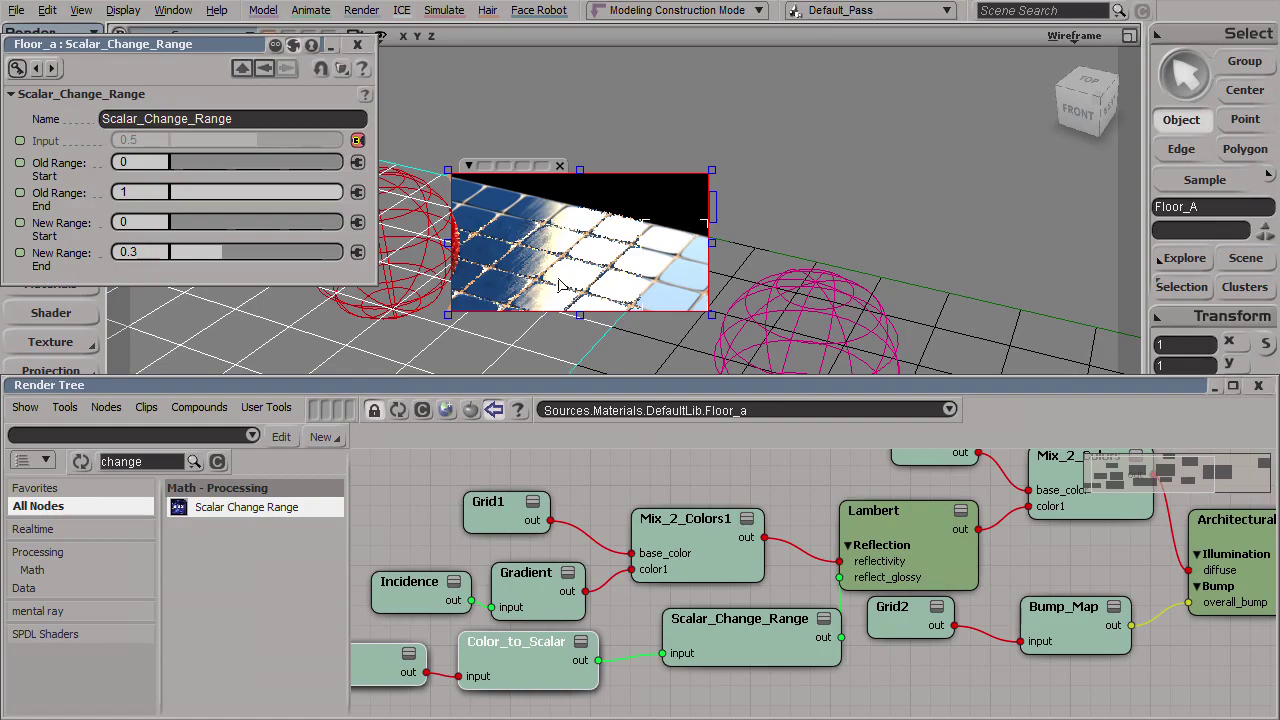
Set the Lambert shader's reflection Samples to 0, then bring up the Architectural shader's reflection settings.
{"action": "double_click", "coordinate": [902, 550]}
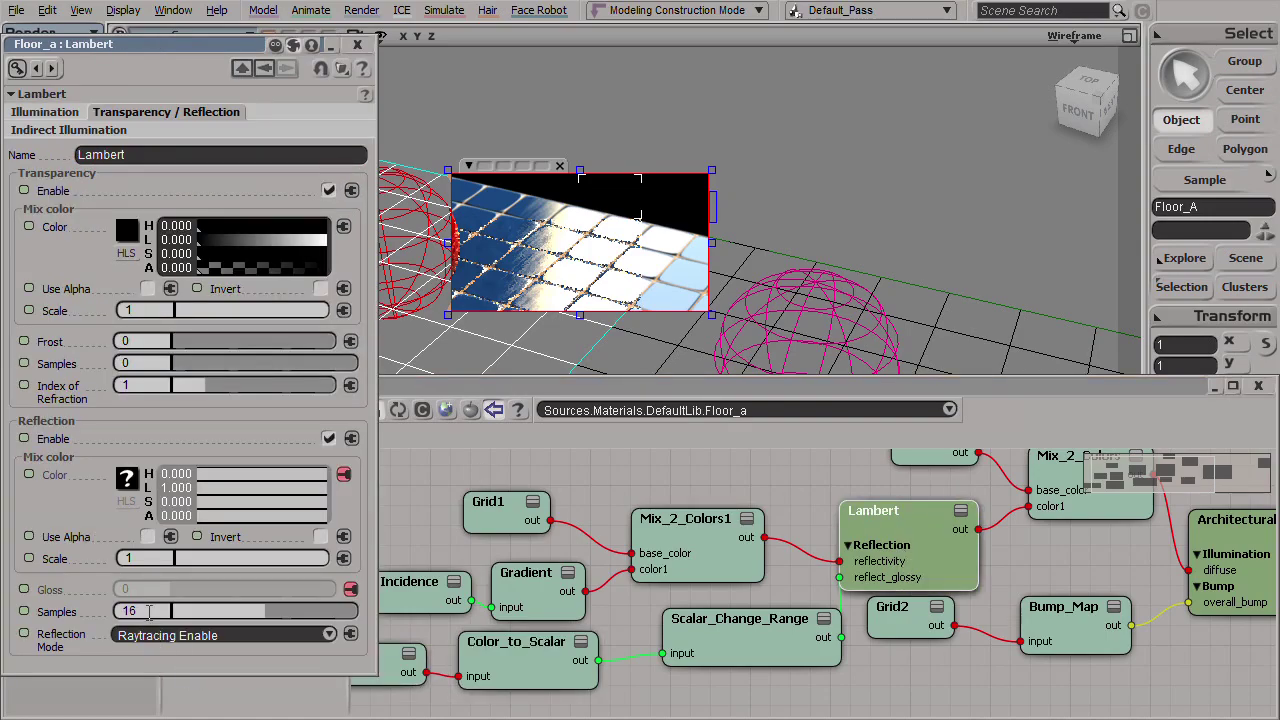
{"action": "left_click", "coordinate": [148, 612]}
{"action": "type", "text": "0"}
{"action": "key", "text": "Return"}
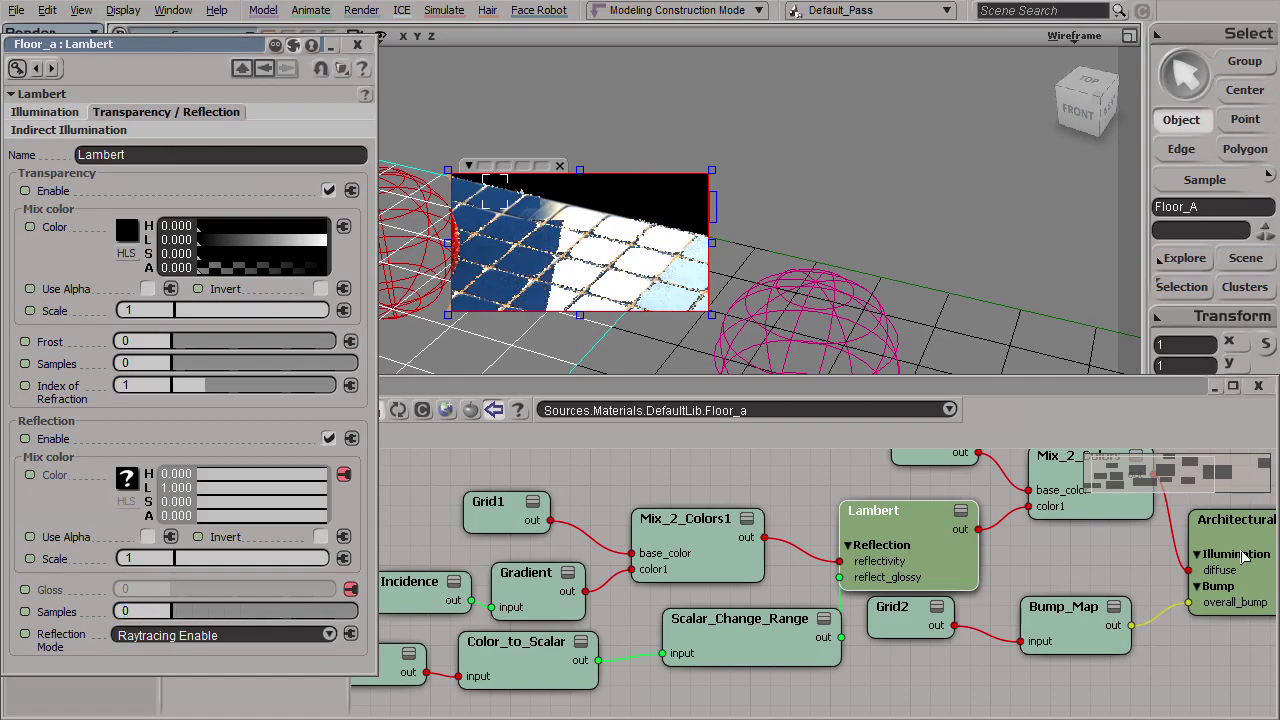
{"action": "left_click", "coordinate": [1240, 595]}
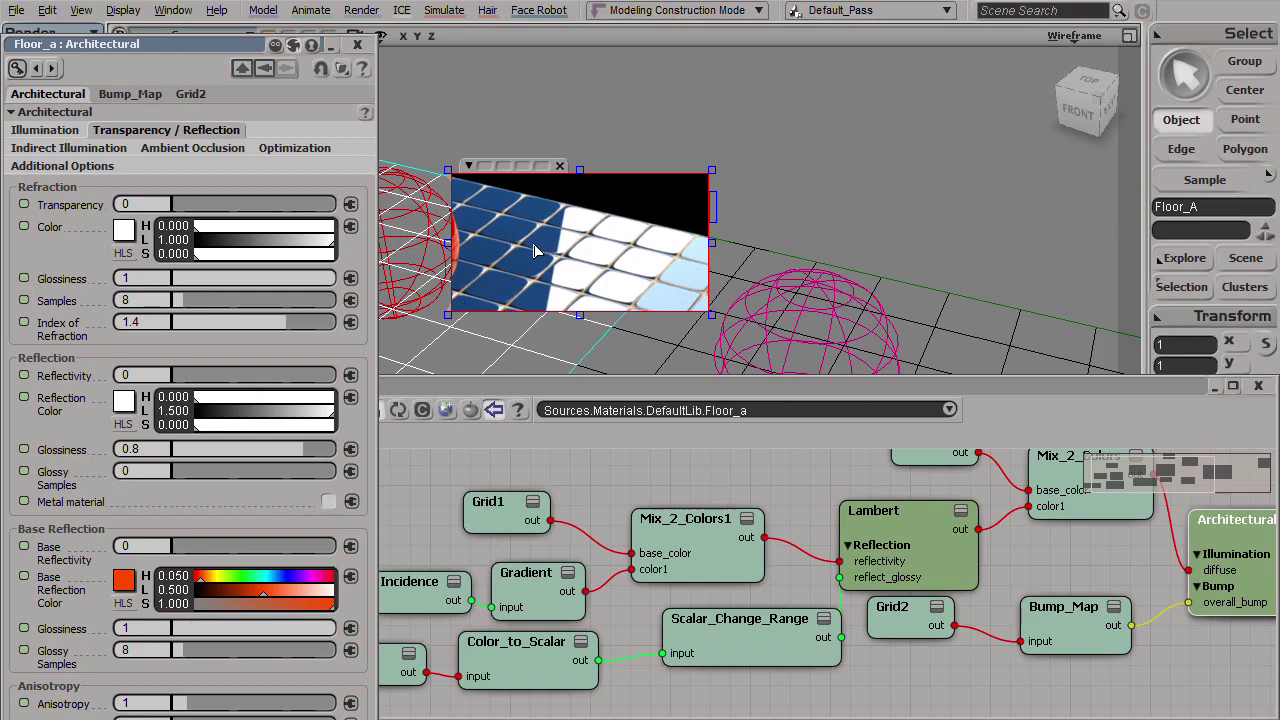
{"action": "double_click", "coordinate": [144, 473]}
Give the Architectural shader 16 Glossy Samples and lower its reflection Glossiness from 0.8 to 0.
{"action": "type", "text": "16"}
{"action": "key", "text": "Return"}
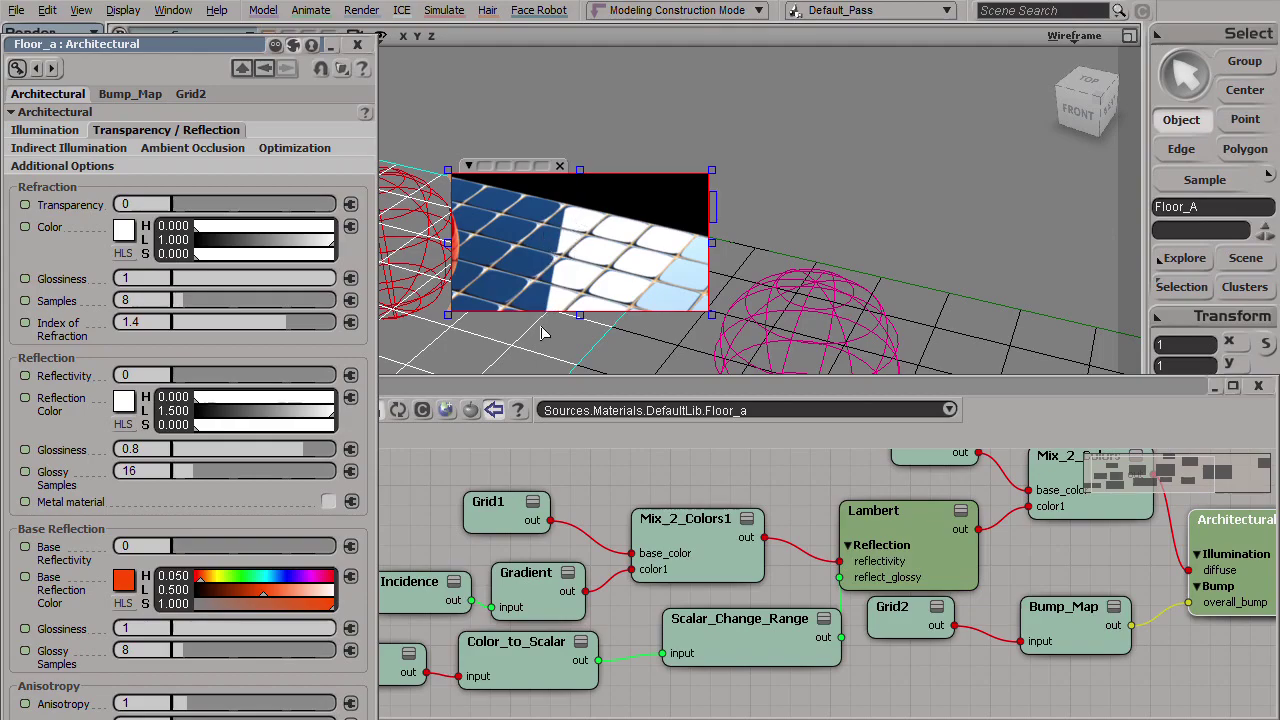
{"action": "left_click_drag", "start_coordinate": [212, 449], "coordinate": [118, 450]}
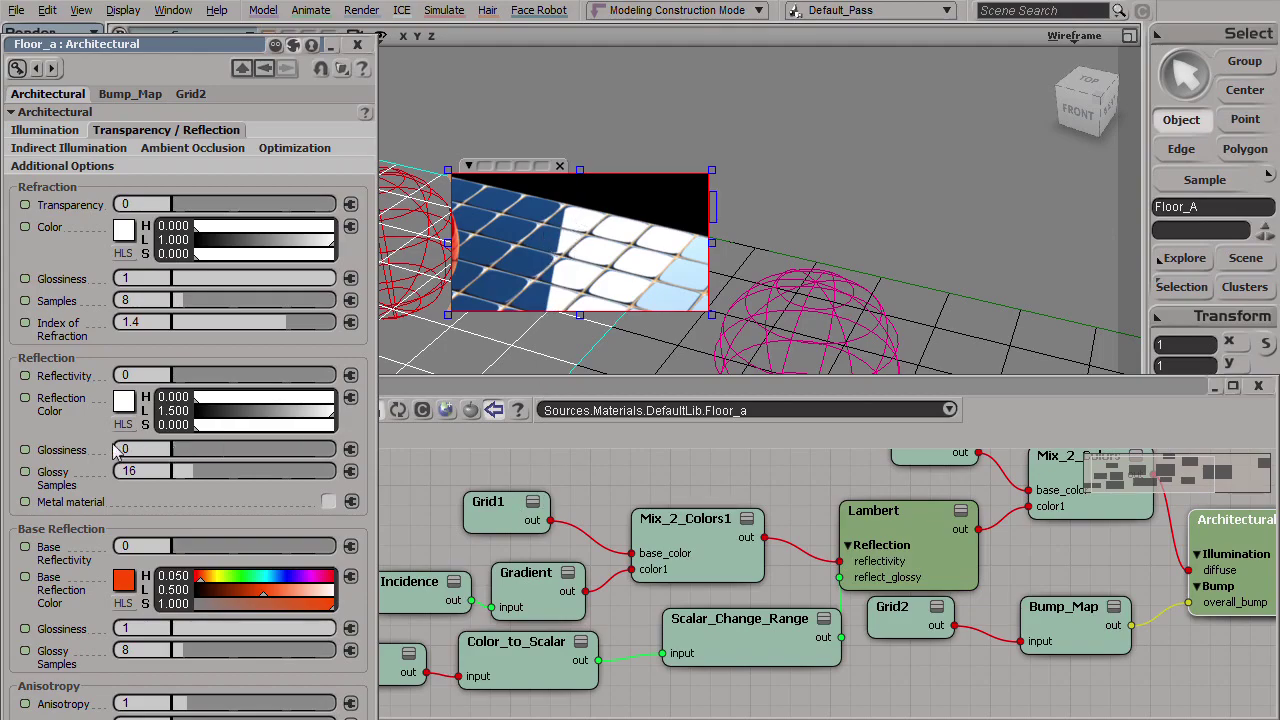
Set the Lambert shader's reflection Samples to 16, then settle on 3.
{"action": "left_click", "coordinate": [529, 478]}
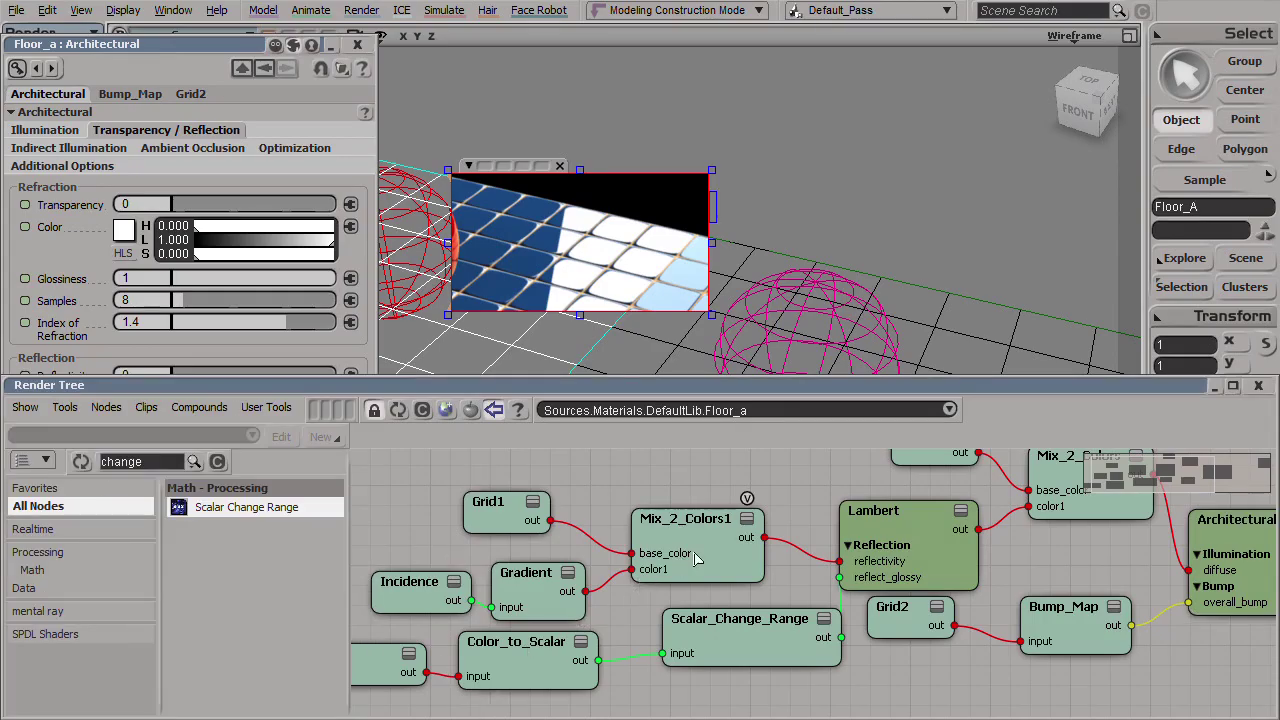
{"action": "double_click", "coordinate": [927, 566]}
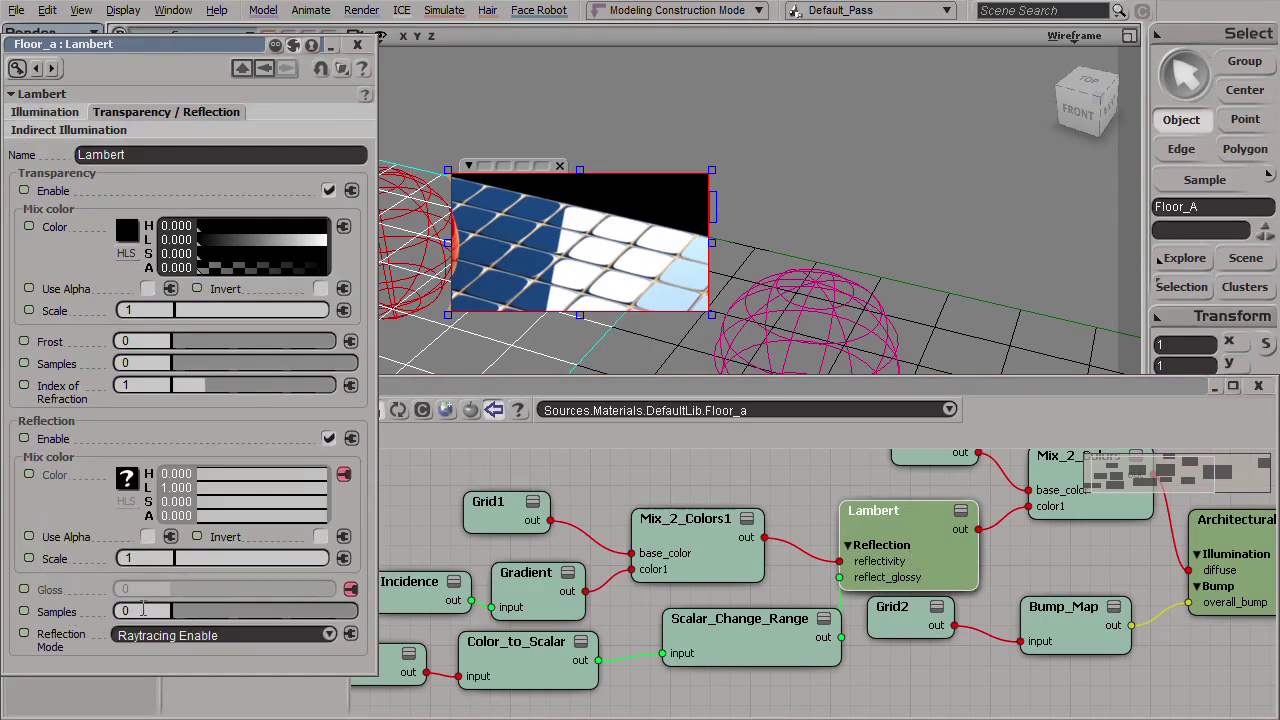
{"action": "left_click", "coordinate": [140, 610]}
{"action": "type", "text": "16"}
{"action": "key", "text": "Return"}
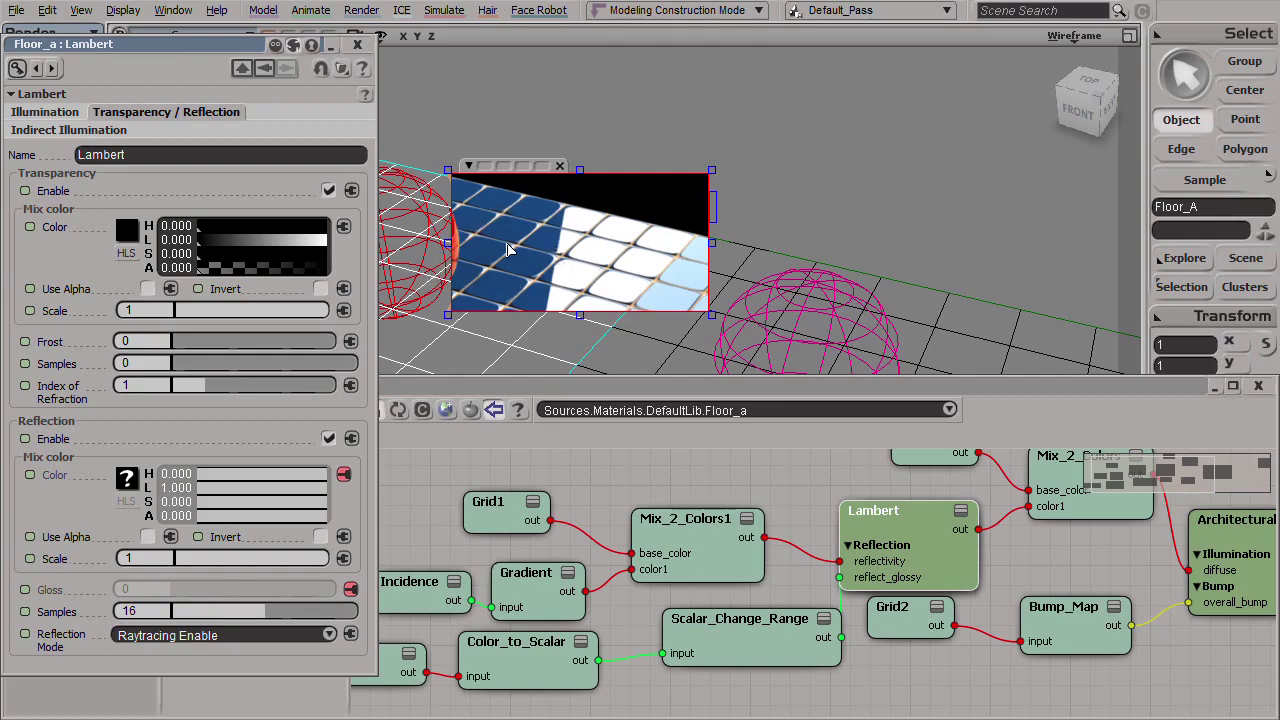
{"action": "left_click", "coordinate": [146, 612]}
{"action": "type", "text": "3"}
{"action": "key", "text": "Return"}
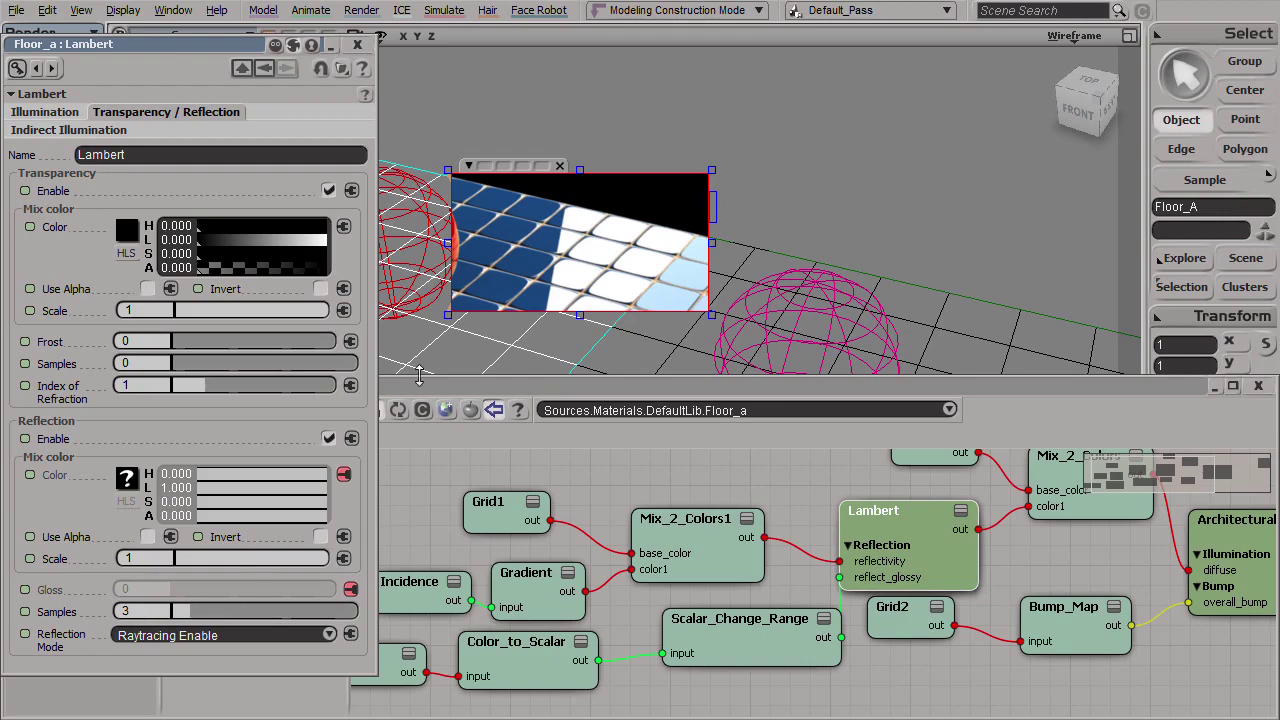